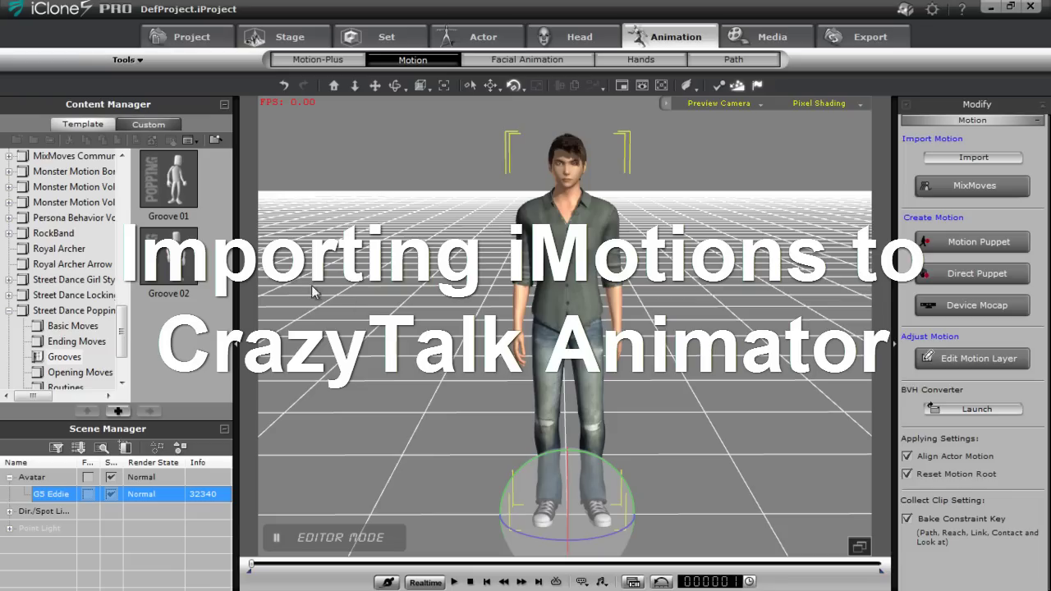
# Apply the Groove 01 motion from the Street Dance Popping Grooves to the avatar, play it back from another view angle and stop playback
pyautogui.click(64, 358)
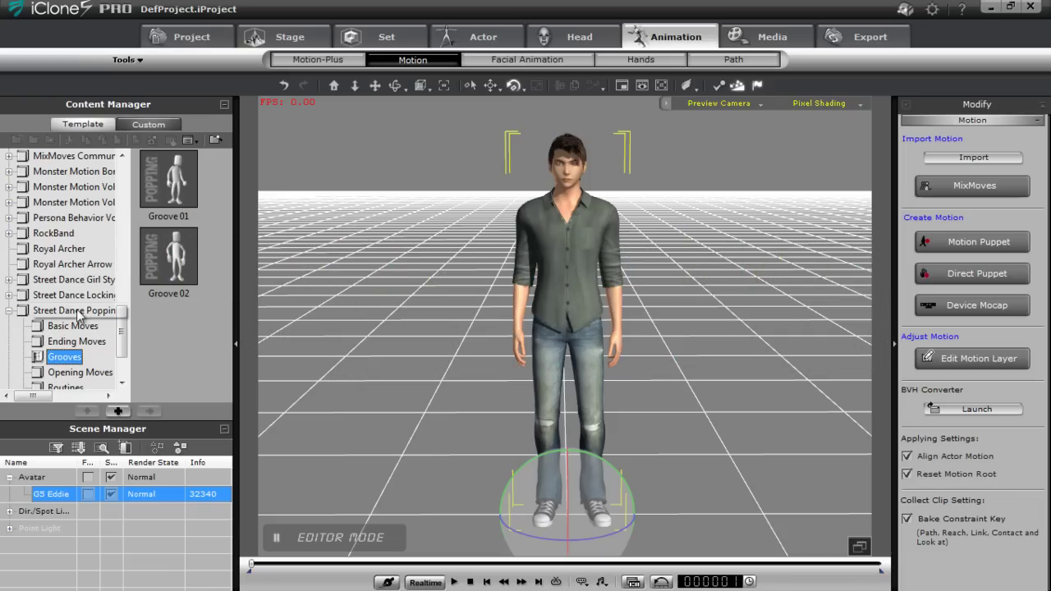
pyautogui.click(181, 178)
pyautogui.doubleClick(181, 178)
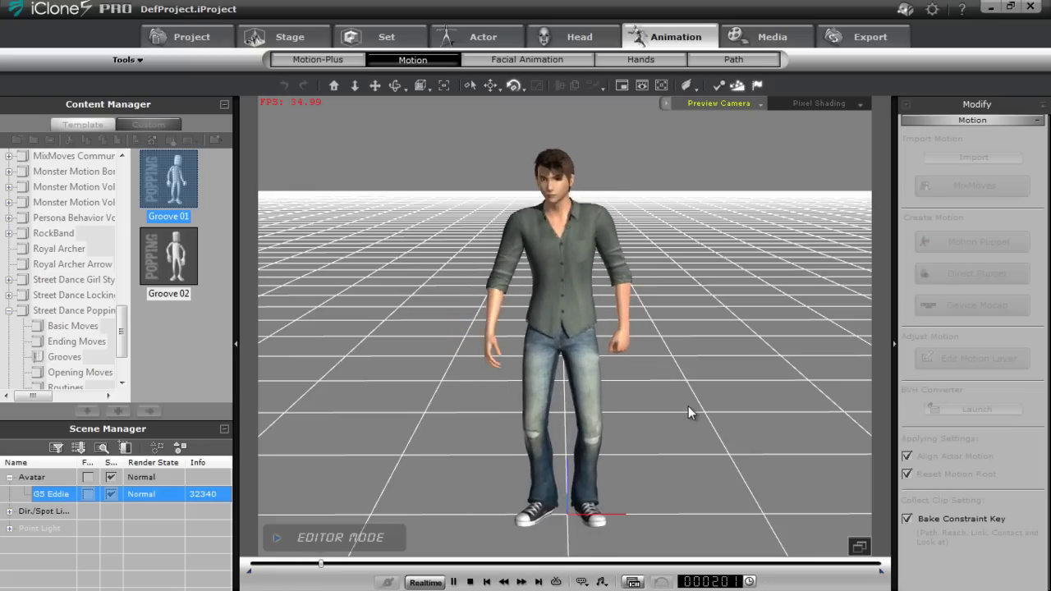
pyautogui.moveTo(708, 403); pyautogui.dragTo(401, 396)
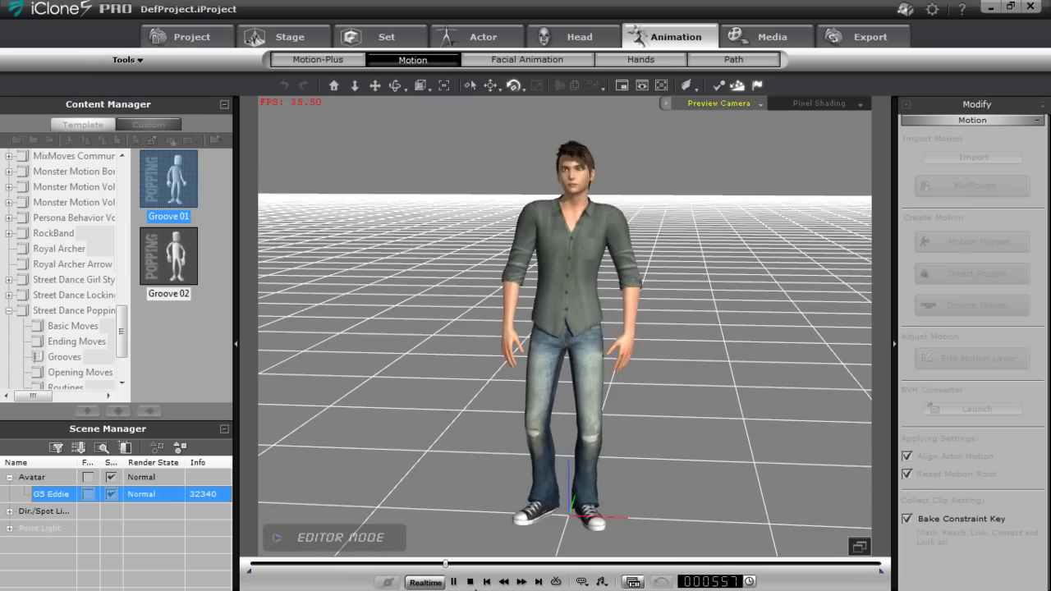
pyautogui.click(470, 581)
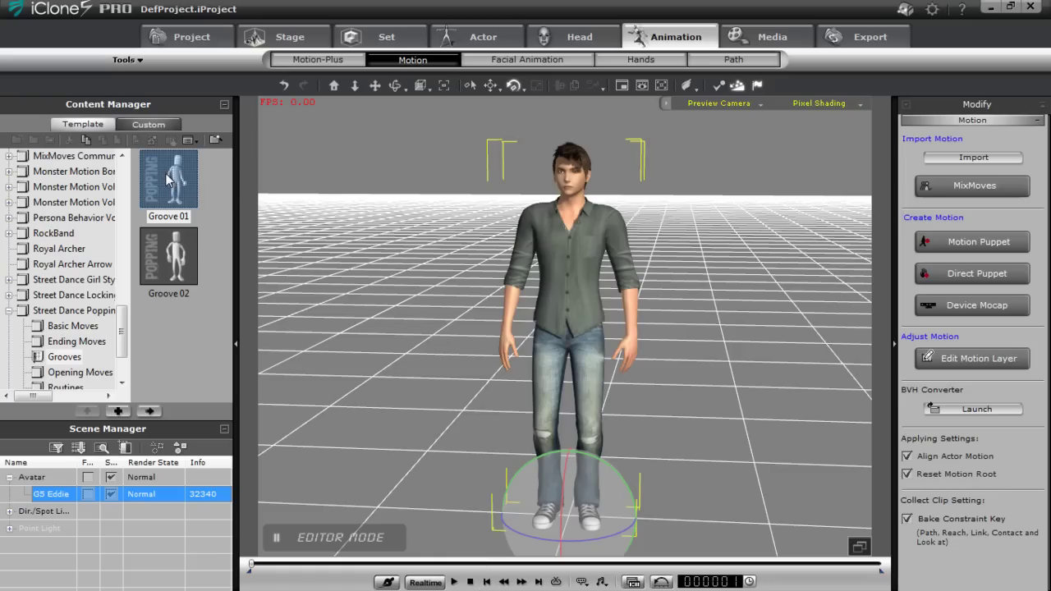
# Transfer the Groove 01 motion from the content library onto the character in CrazyTalk Animator 2 and stop its playback
pyautogui.moveTo(164, 180); pyautogui.dragTo(393, 280)
pyautogui.hotkey('alt', 'Tab')
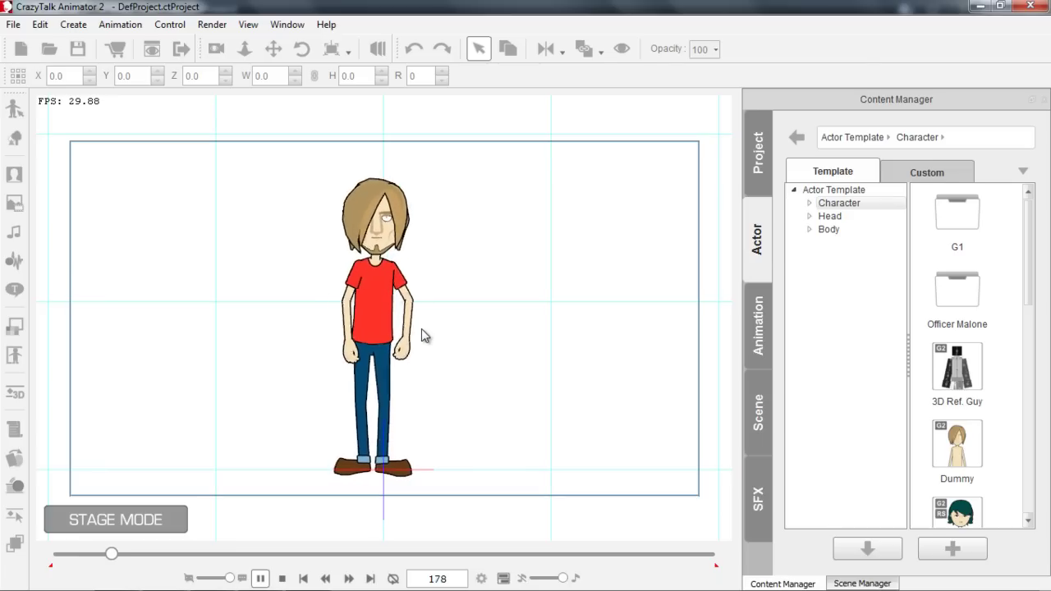
pyautogui.click(281, 579)
# Preview the dance motion with the character turned to its three-quarter and side angles, and return the character to the front angle
pyautogui.click(386, 294)
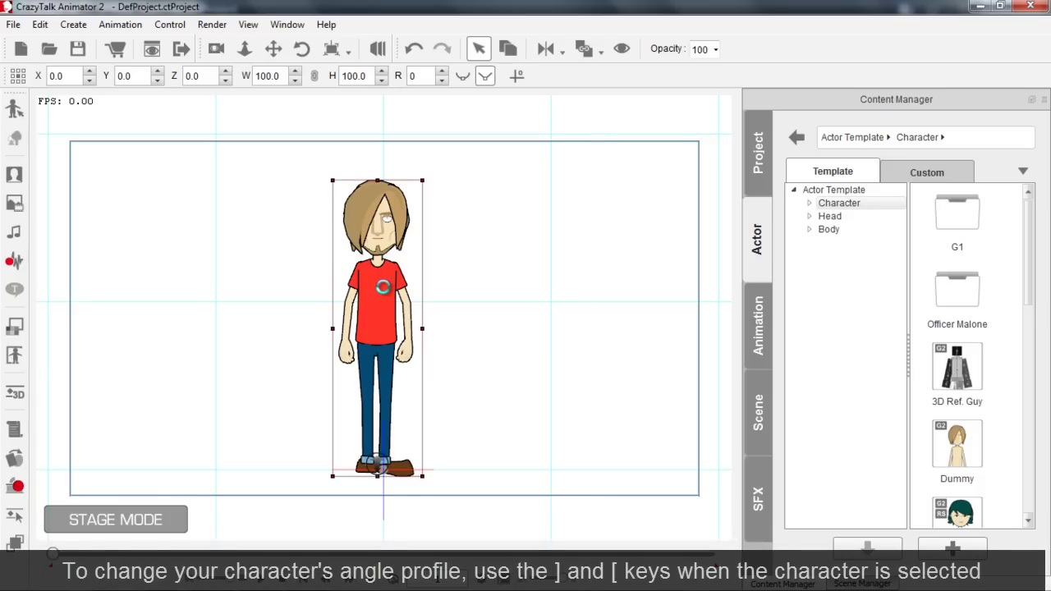
pyautogui.press(']')
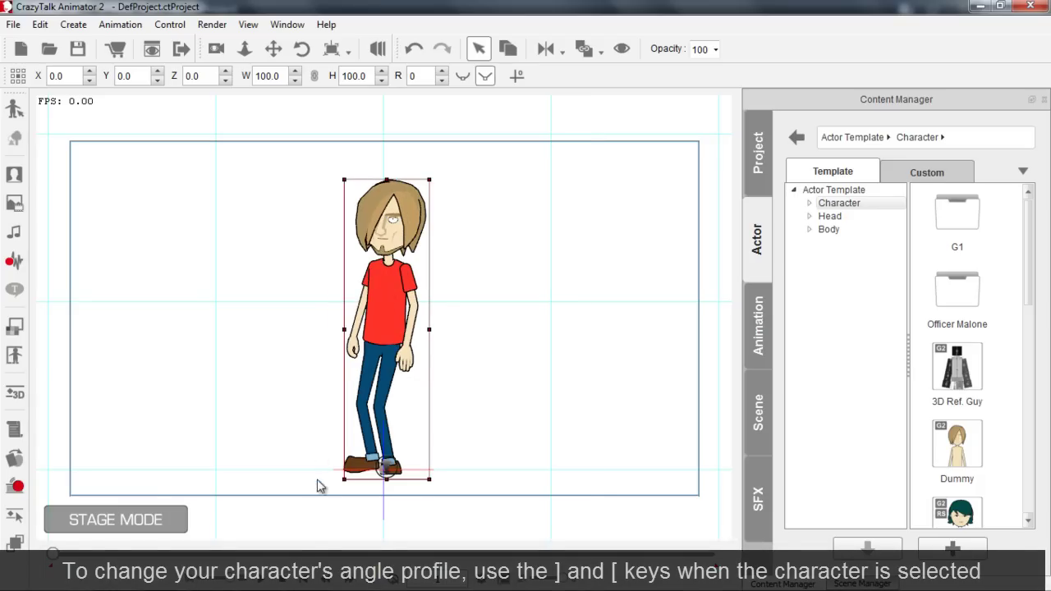
pyautogui.click(261, 579)
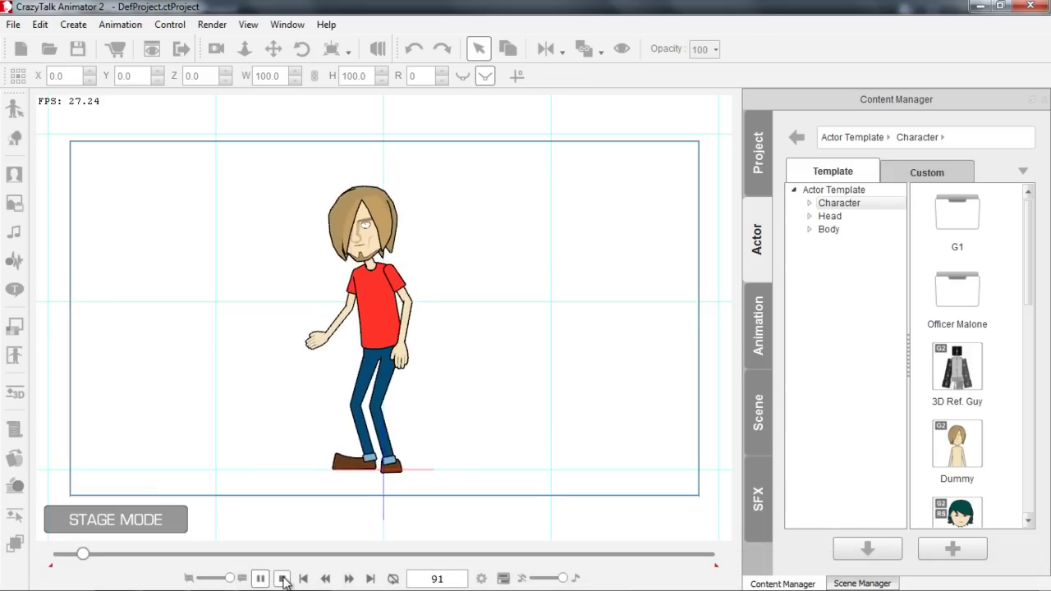
pyautogui.click(282, 578)
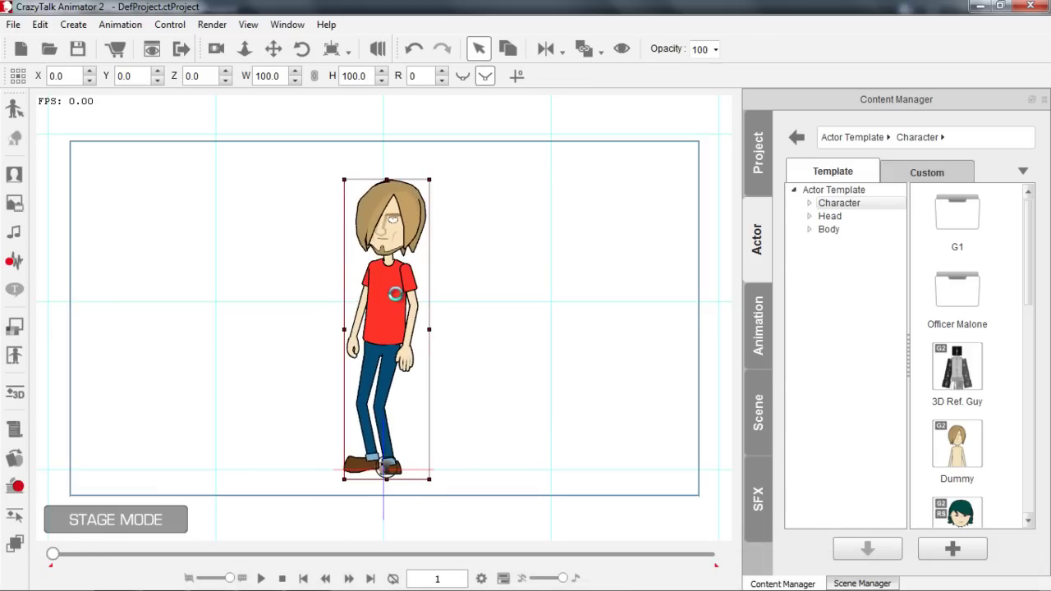
pyautogui.click(261, 579)
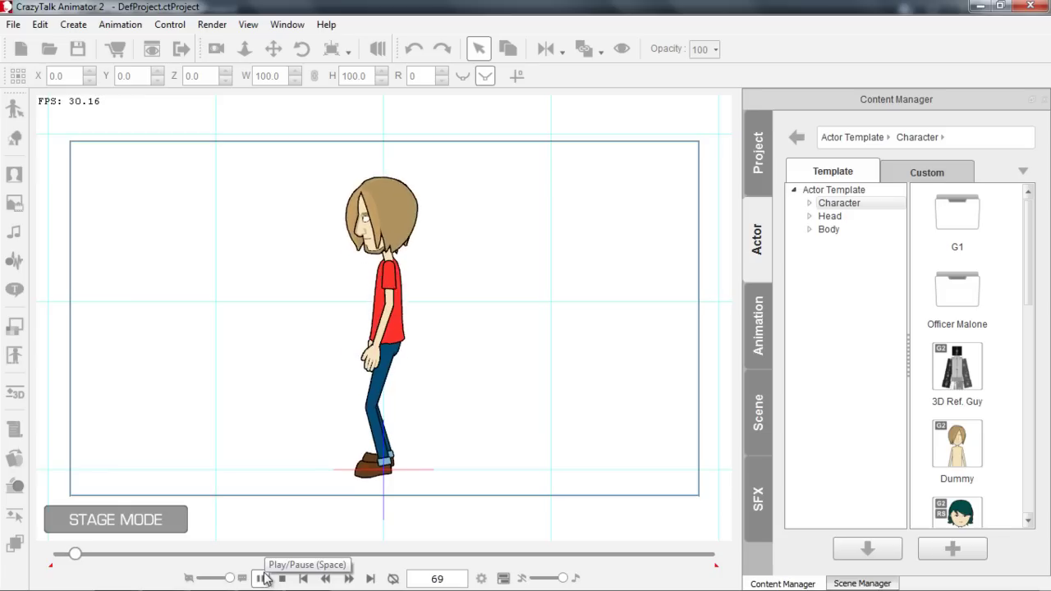
pyautogui.click(282, 579)
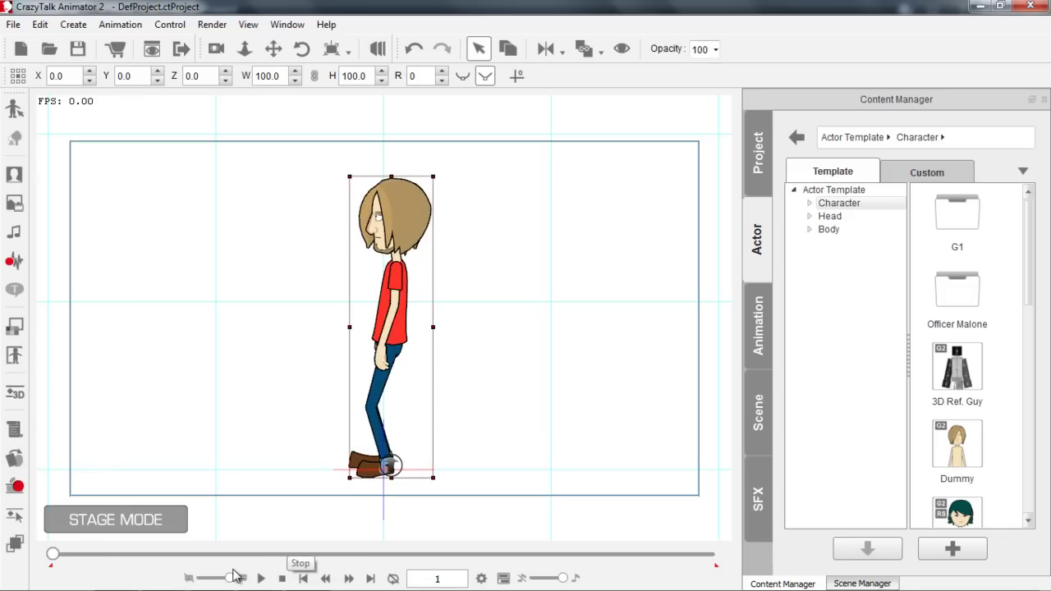
pyautogui.click(391, 313)
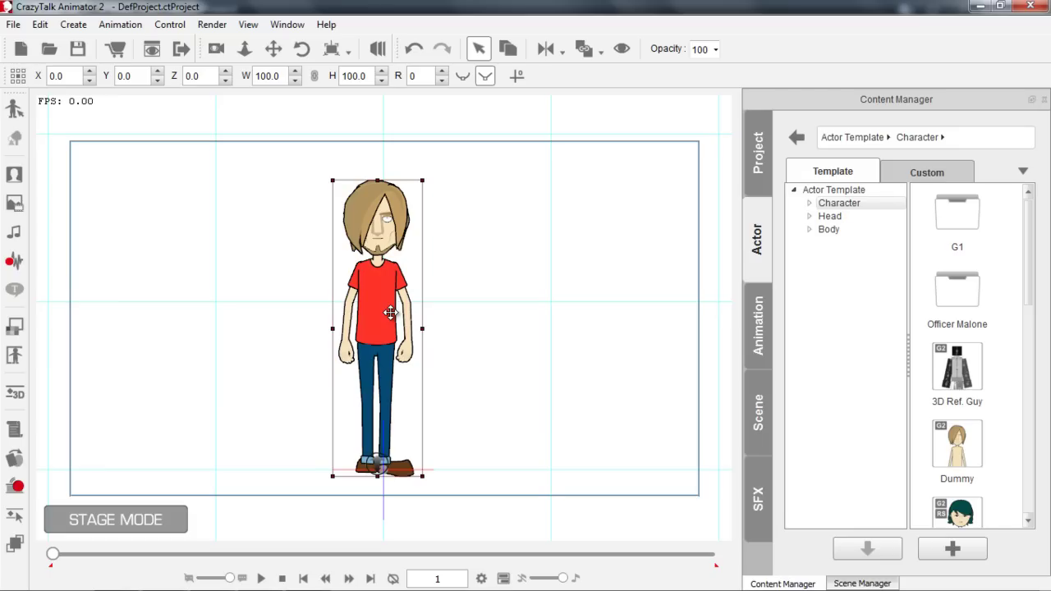
# Switch to the browser with the TurboSquid site and search for "hip hop dance"
pyautogui.hotkey('alt', 'Tab')
pyautogui.hotkey('alt', 'Tab')
pyautogui.hotkey('alt', 'Tab')
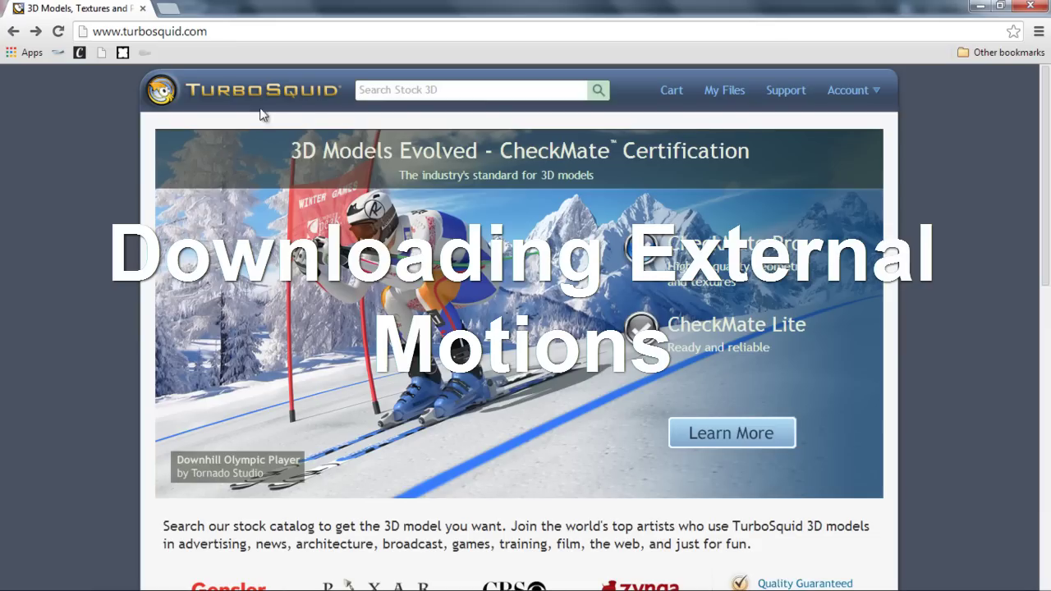
pyautogui.click(423, 91)
pyautogui.write('hip hop dance')
pyautogui.press('Return')
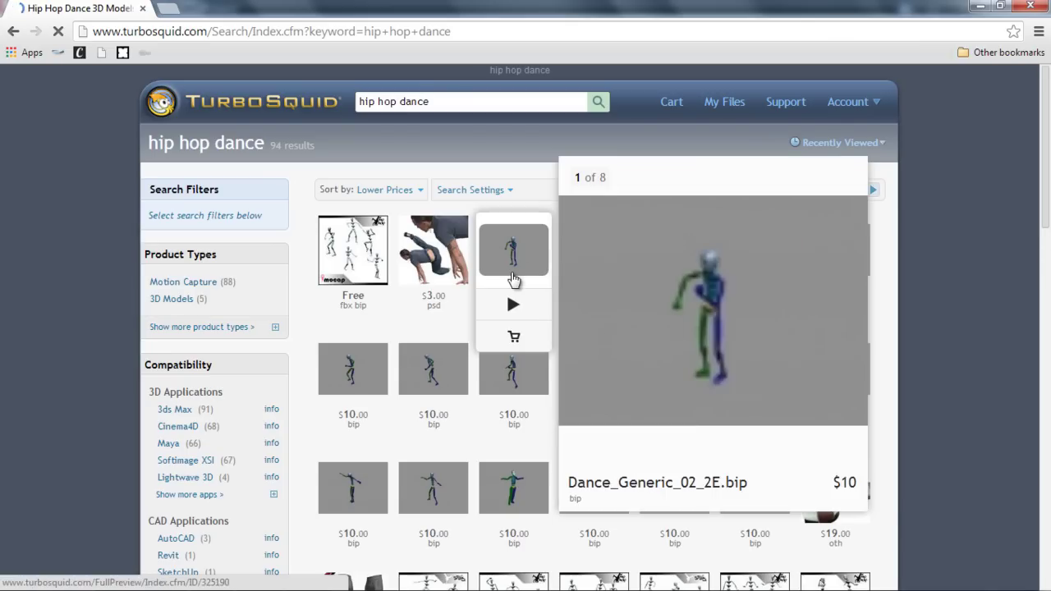
# Open the product page of the free RB hiphop dance 21 motion from the search results
pyautogui.moveTo(437, 373)
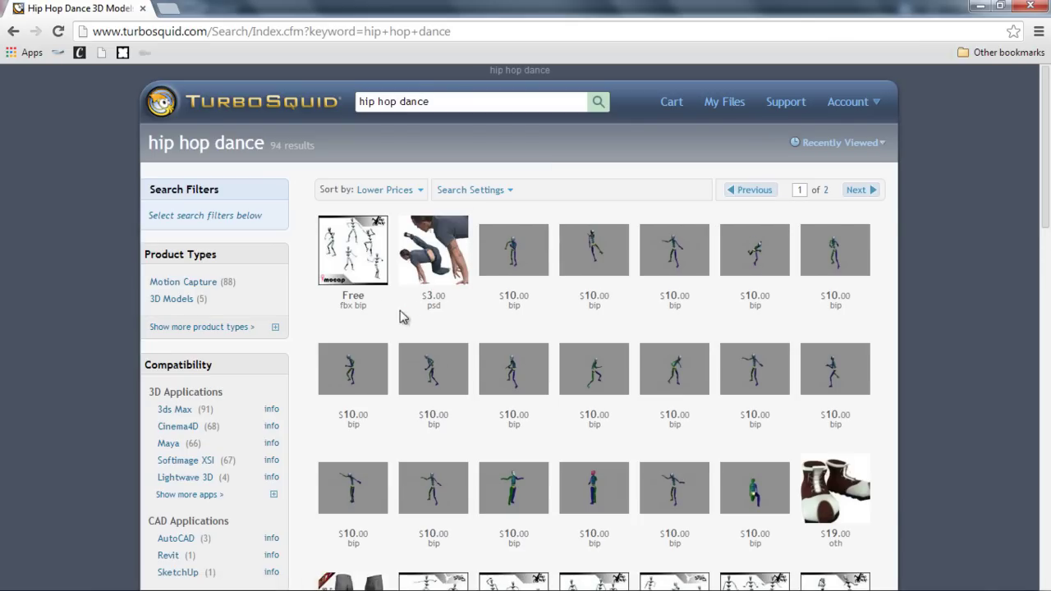
pyautogui.moveTo(366, 251)
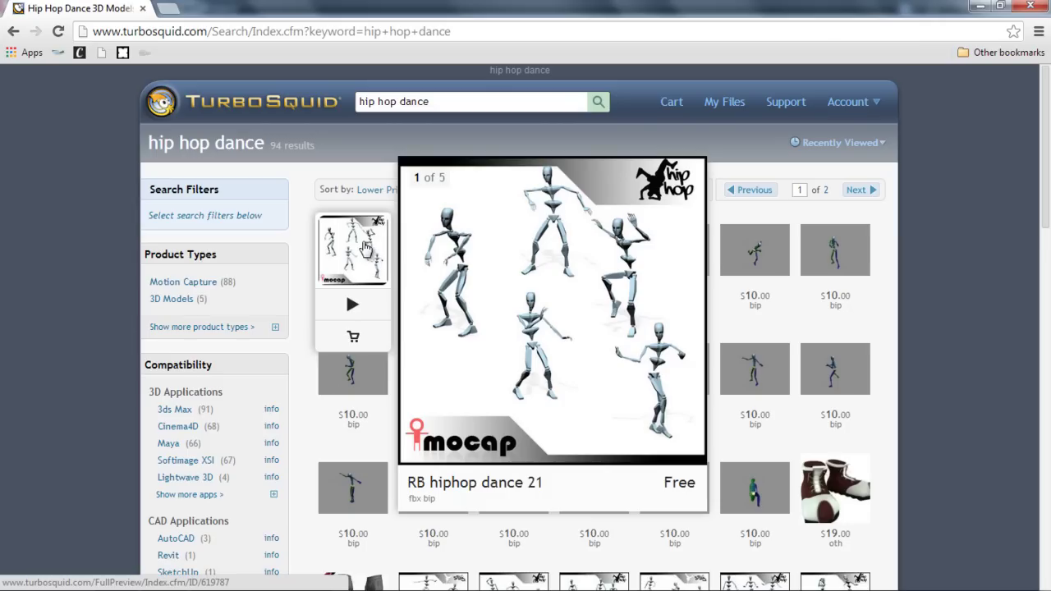
pyautogui.click(365, 247)
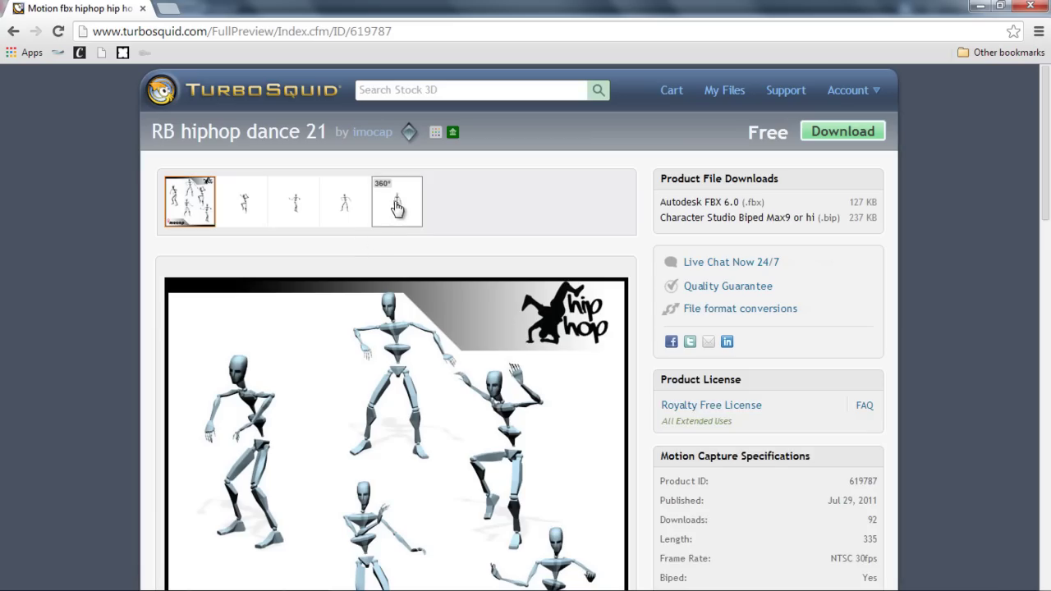
# View the animated 360° preview of the RB hiphop dance 21 motion
pyautogui.scroll(-2, 495, 315)
pyautogui.scroll(1, 472, 235)
pyautogui.click(399, 134)
pyautogui.scroll(-1, 408, 201)
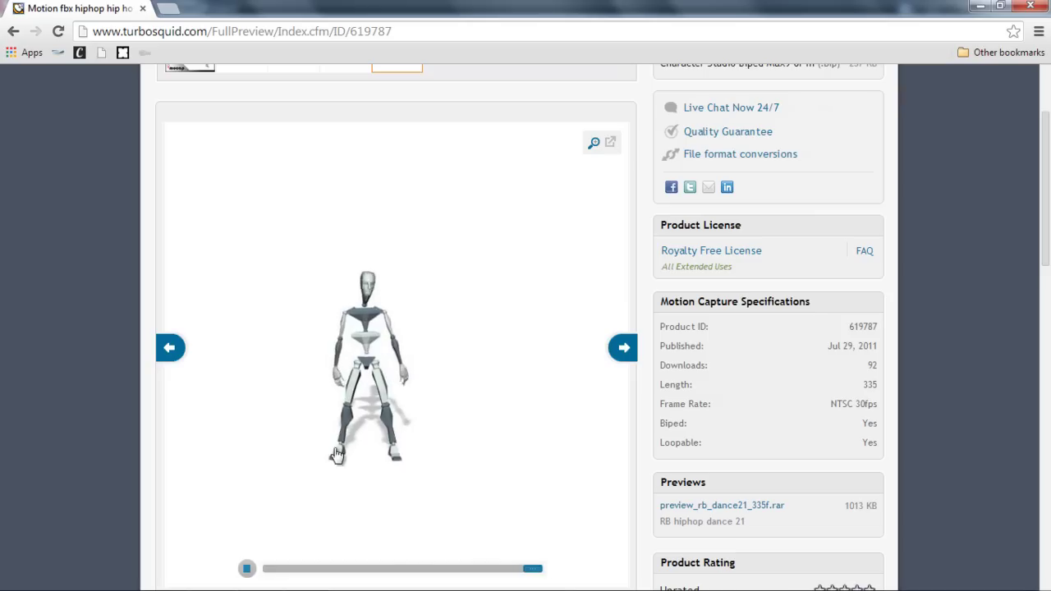
pyautogui.moveTo(371, 330)
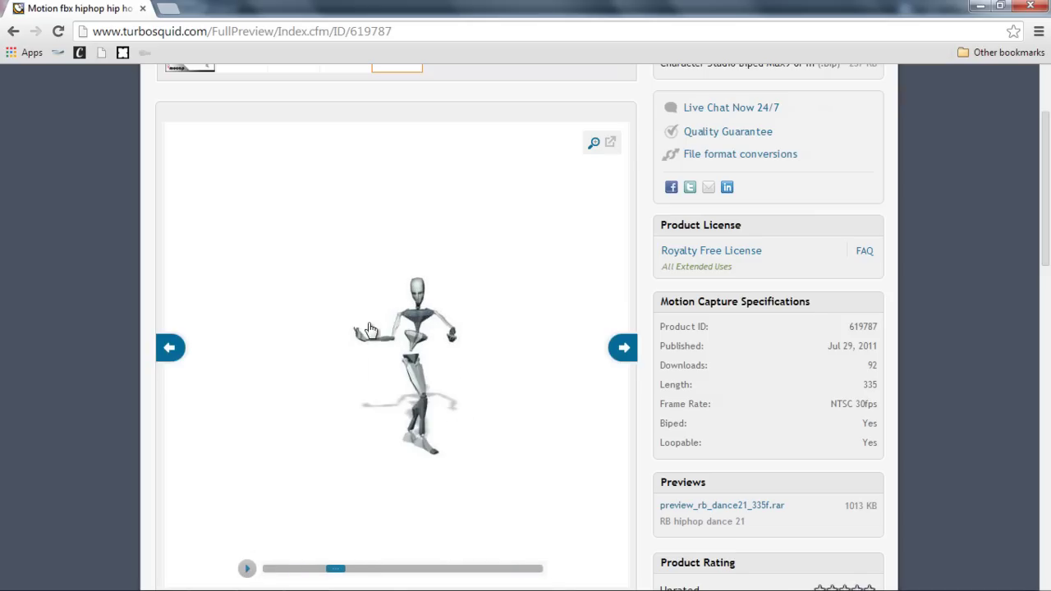
pyautogui.scroll(2, 405, 314)
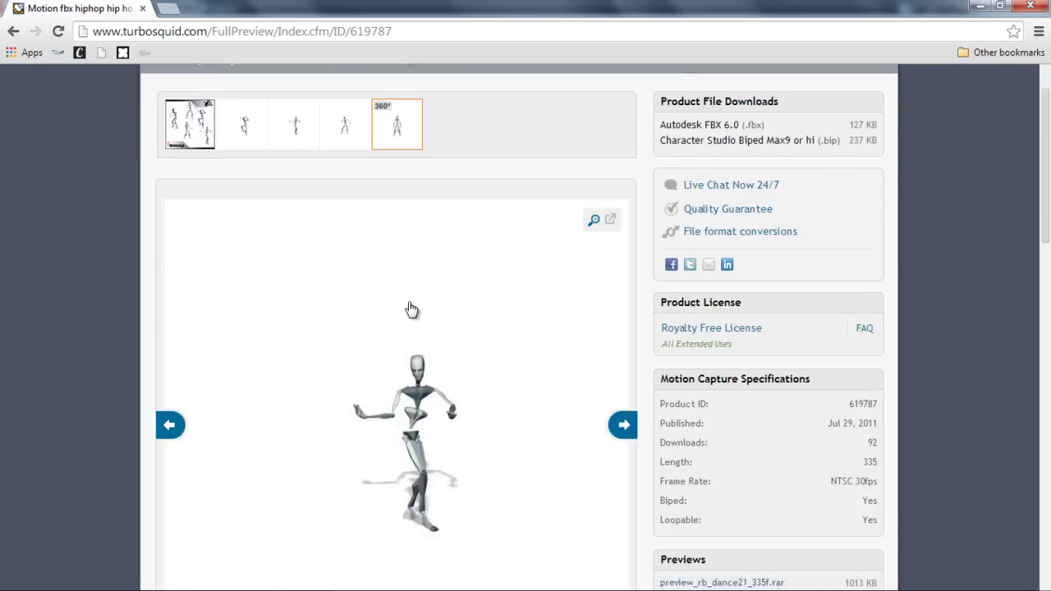
# Download the RB hiphop dance 21 files as a zip archive and open the archive
pyautogui.click(856, 137)
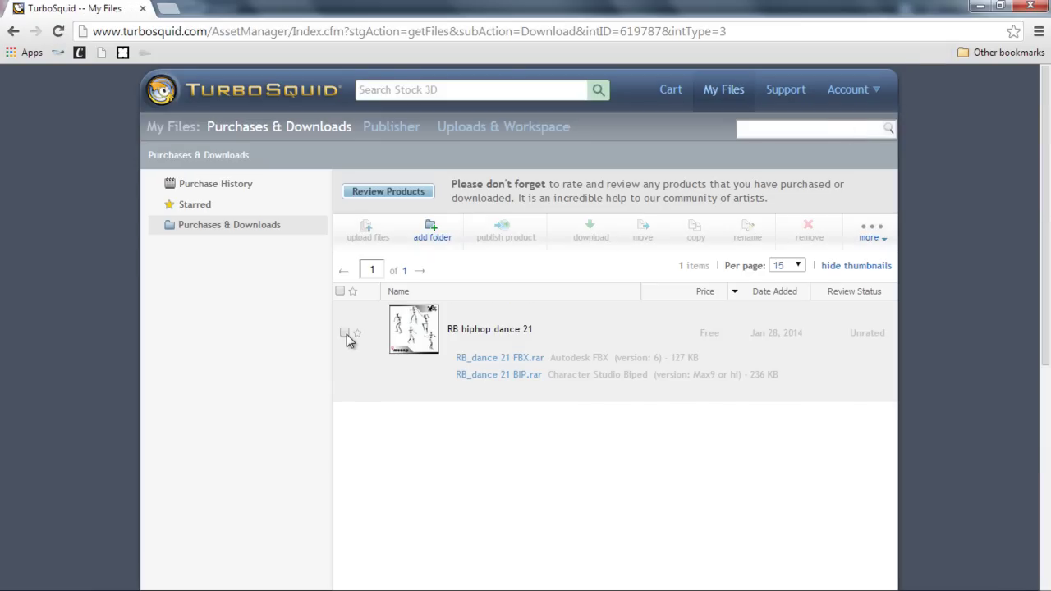
pyautogui.click(345, 333)
pyautogui.click(593, 229)
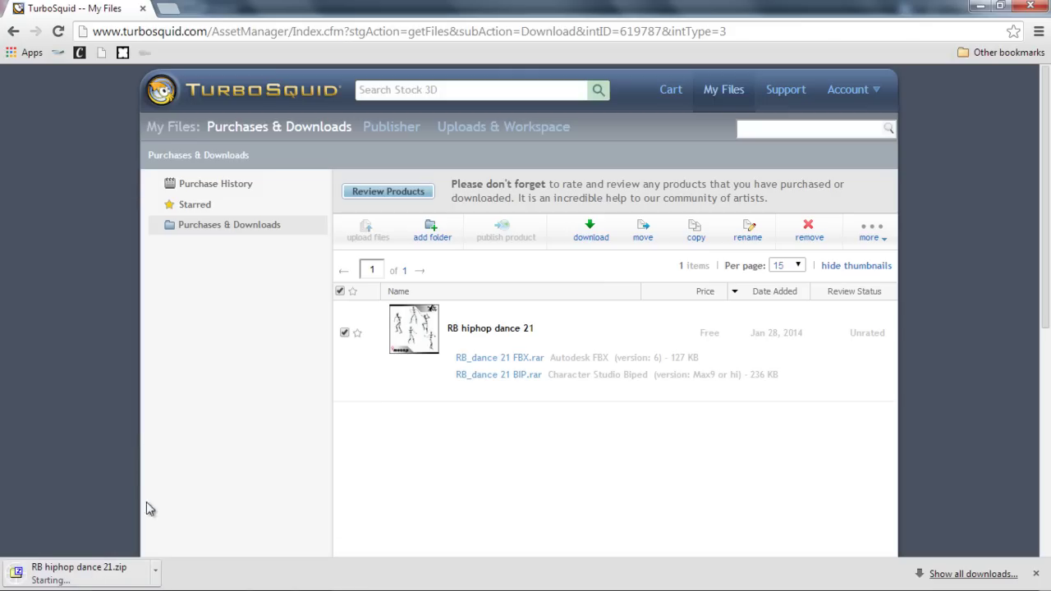
pyautogui.click(156, 573)
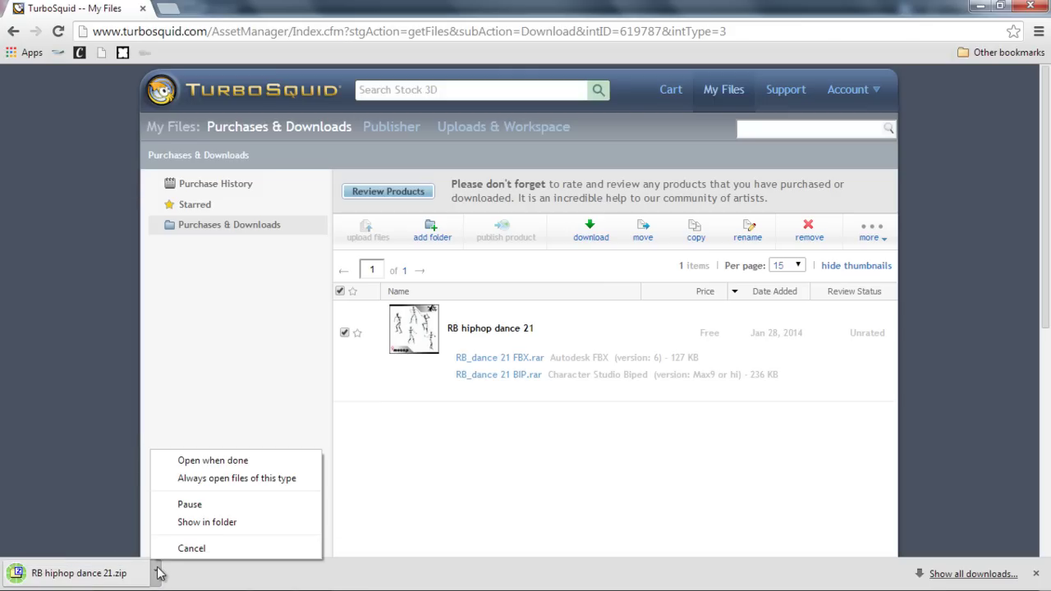
pyautogui.click(226, 467)
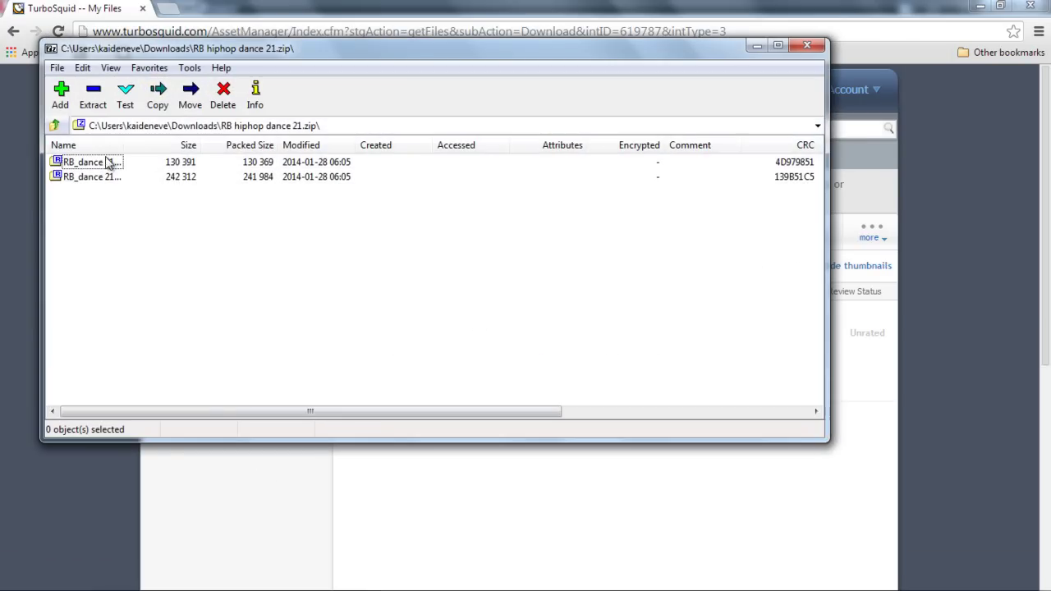
# Extract RB_dance 21 FBX.fbx from the nested archive to the Desktop and place its icon beside the CrazyTalk Animator shortcut
pyautogui.doubleClick(92, 162)
pyautogui.click(96, 164)
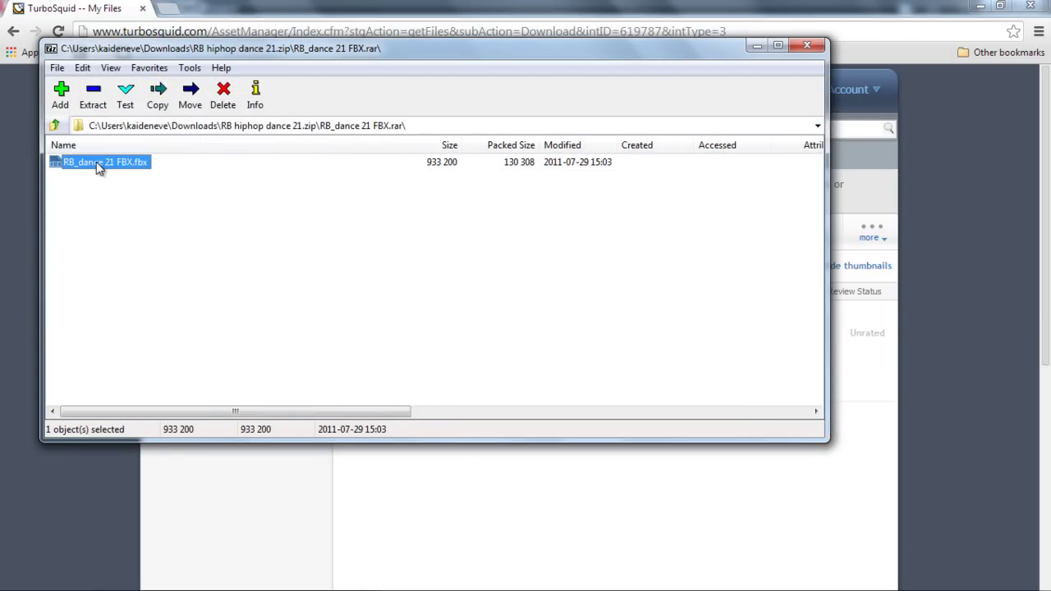
pyautogui.click(94, 97)
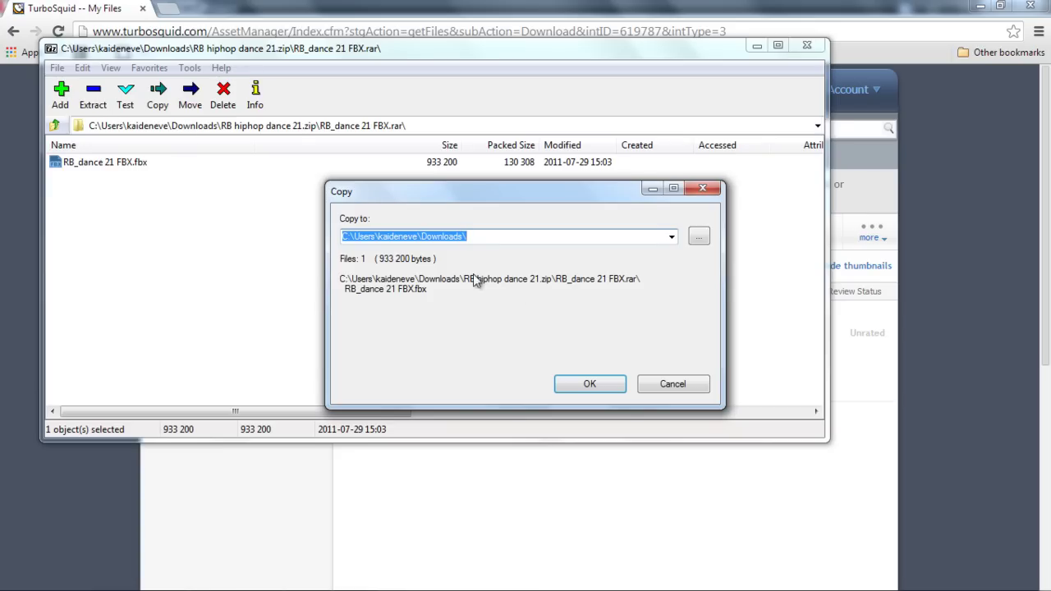
pyautogui.click(699, 237)
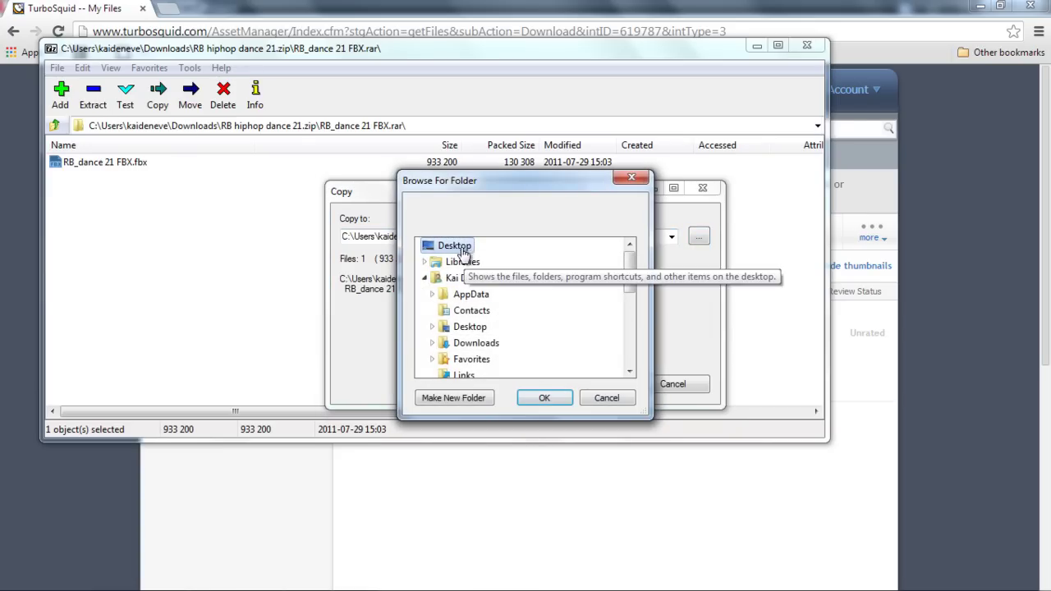
pyautogui.click(555, 404)
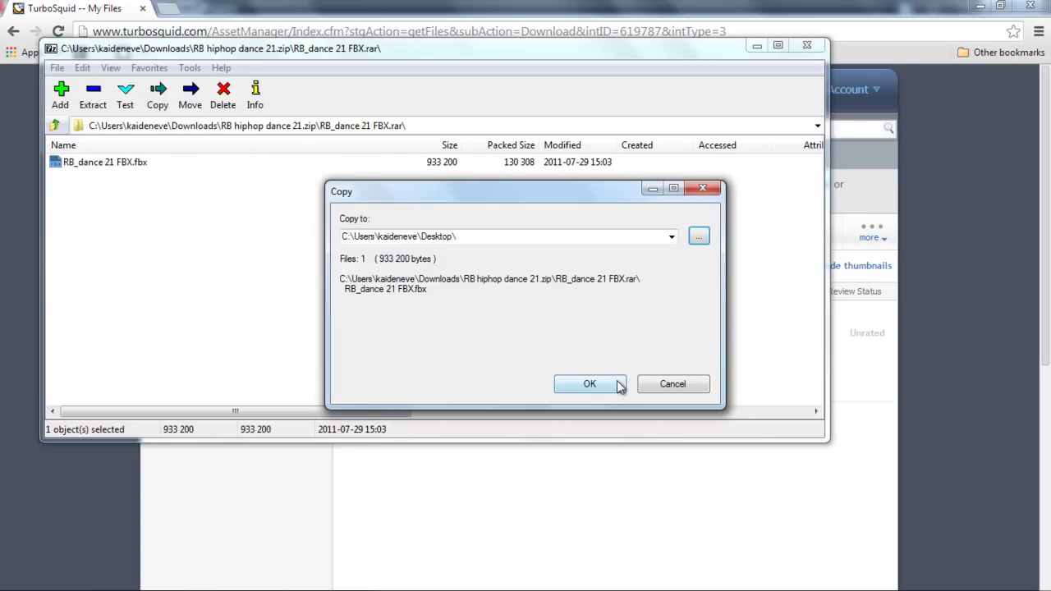
pyautogui.click(611, 384)
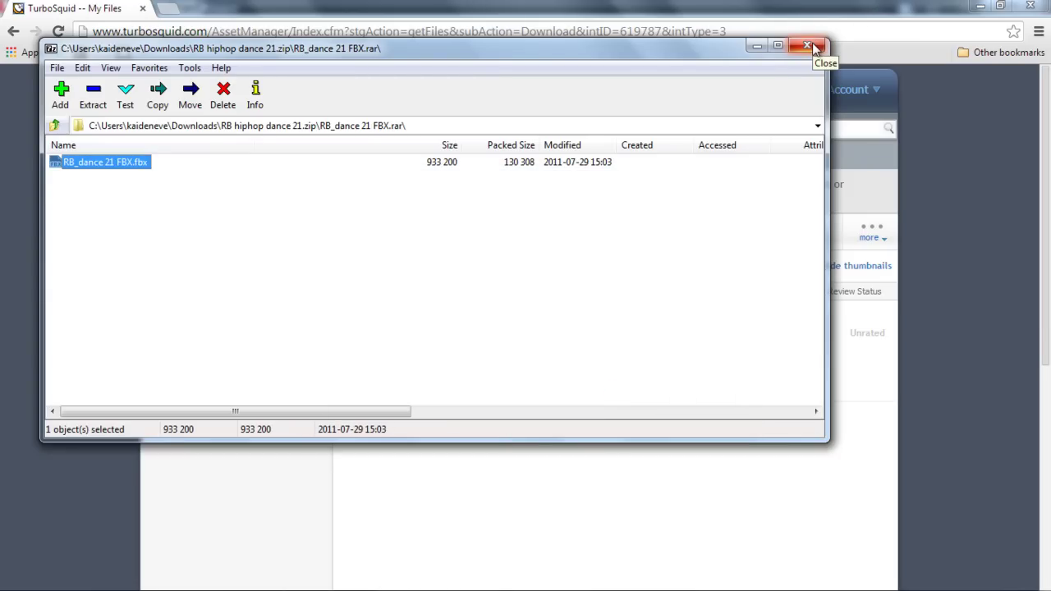
pyautogui.click(812, 45)
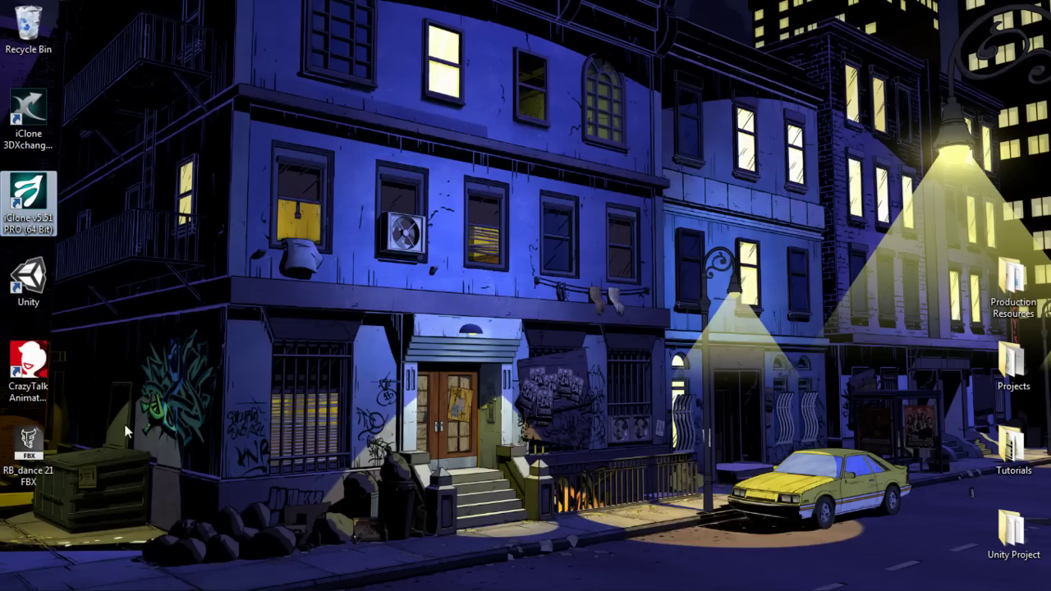
pyautogui.moveTo(45, 453); pyautogui.dragTo(115, 373)
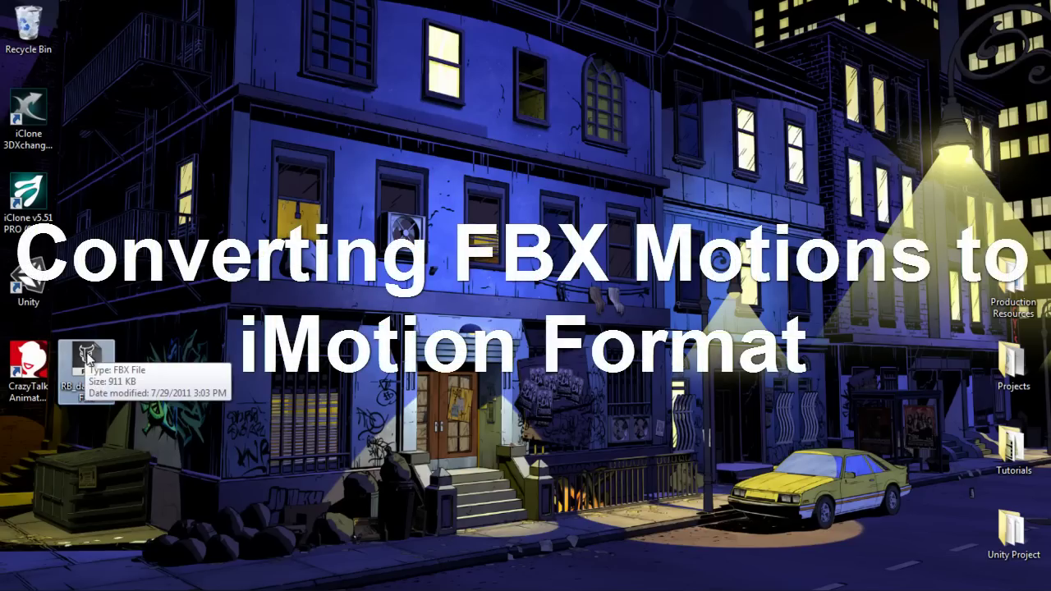
# Import the RB_dance 21 FBX file from the desktop into iClone 3DXchange5 with its animation, keeping the default import settings
pyautogui.hotkey('alt', 'Tab')
pyautogui.hotkey('alt', 'Tab')
pyautogui.hotkey('alt', 'Tab')
pyautogui.hotkey('alt', 'Tab')
pyautogui.hotkey('alt', 'Tab')
pyautogui.hotkey('alt', 'Tab')
pyautogui.hotkey('alt', 'Tab')
pyautogui.hotkey('alt', 'Tab')
pyautogui.hotkey('alt', 'Tab')
pyautogui.hotkey('alt', 'Tab')
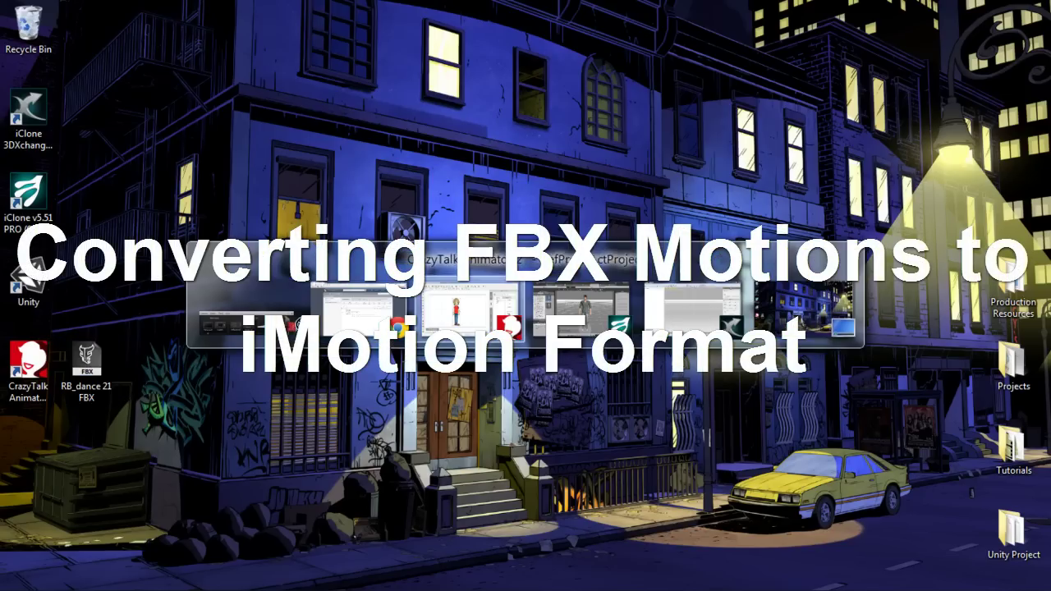
pyautogui.moveTo(324, 324); pyautogui.dragTo(575, 379)
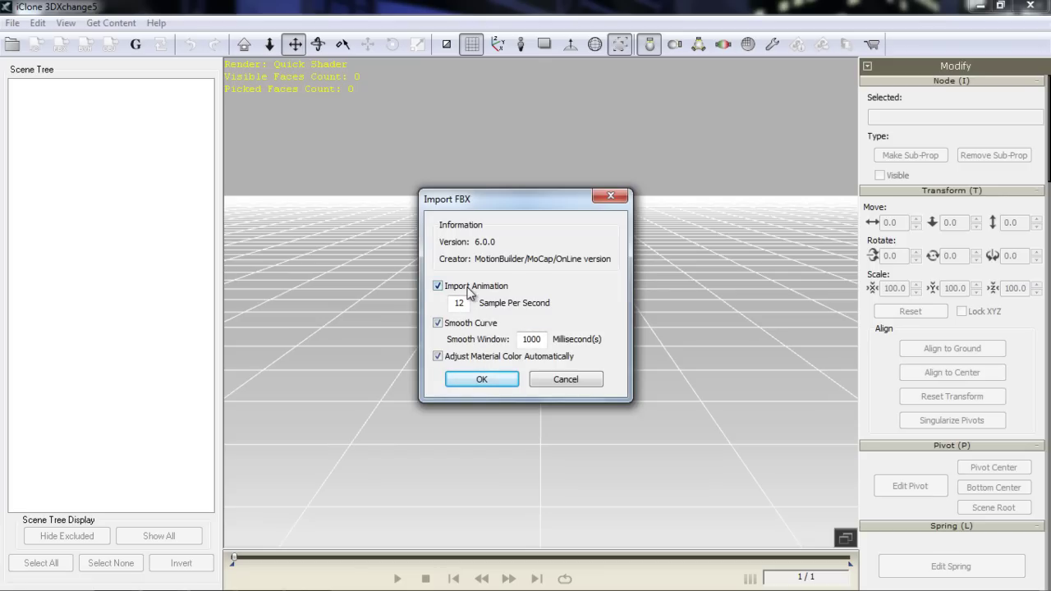
pyautogui.click(496, 383)
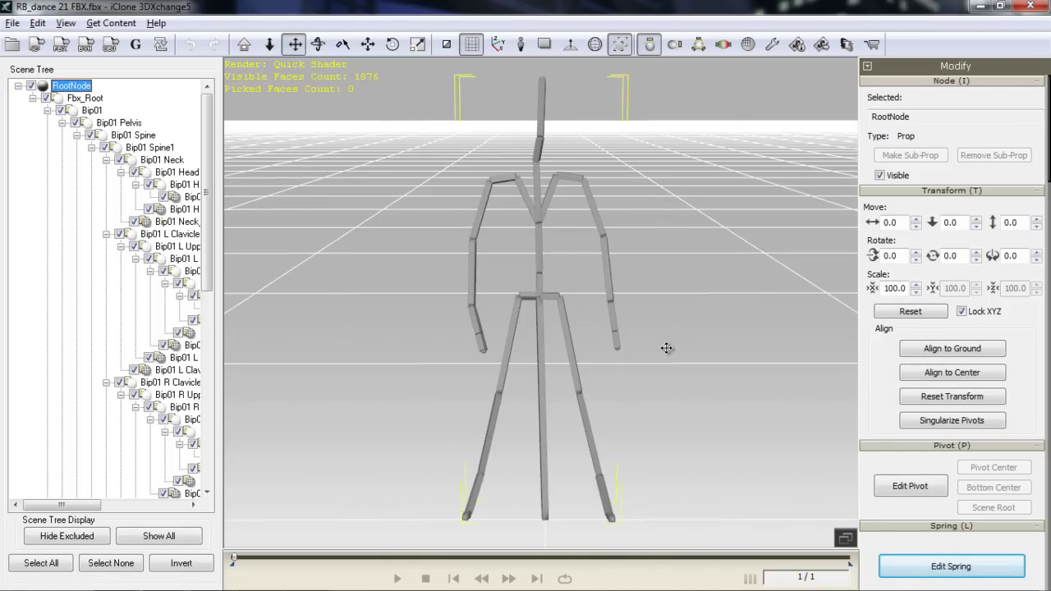
pyautogui.moveTo(672, 387); pyautogui.dragTo(426, 388)
pyautogui.moveTo(559, 398); pyautogui.dragTo(563, 329)
pyautogui.scroll(-2, 576, 345)
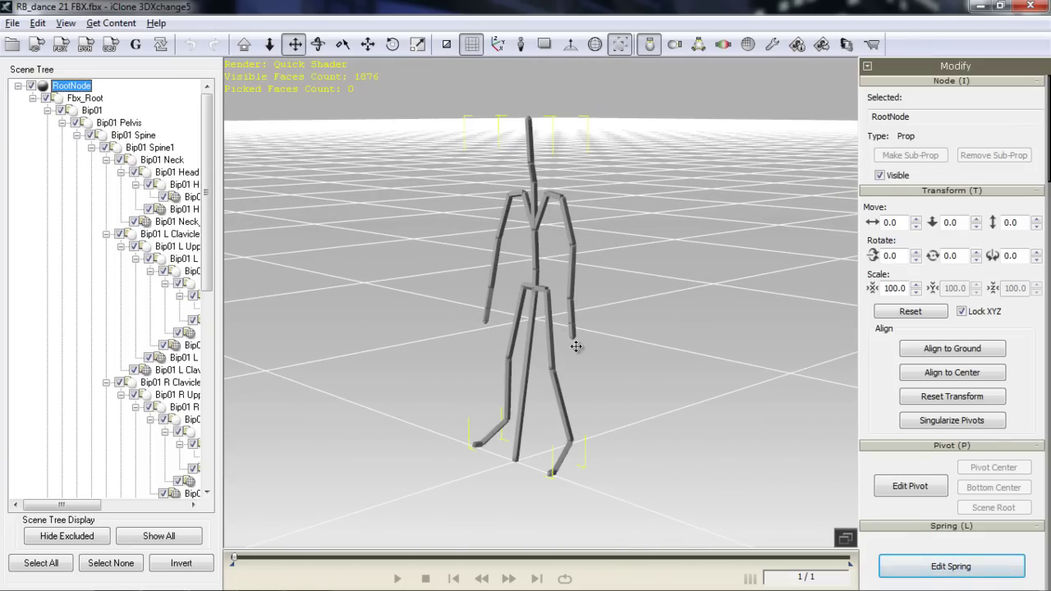
# Play the RB_dance 21 clip from the Motion Library, view the skeleton from several angles, and stop playback
pyautogui.moveTo(1048, 164); pyautogui.dragTo(1049, 295)
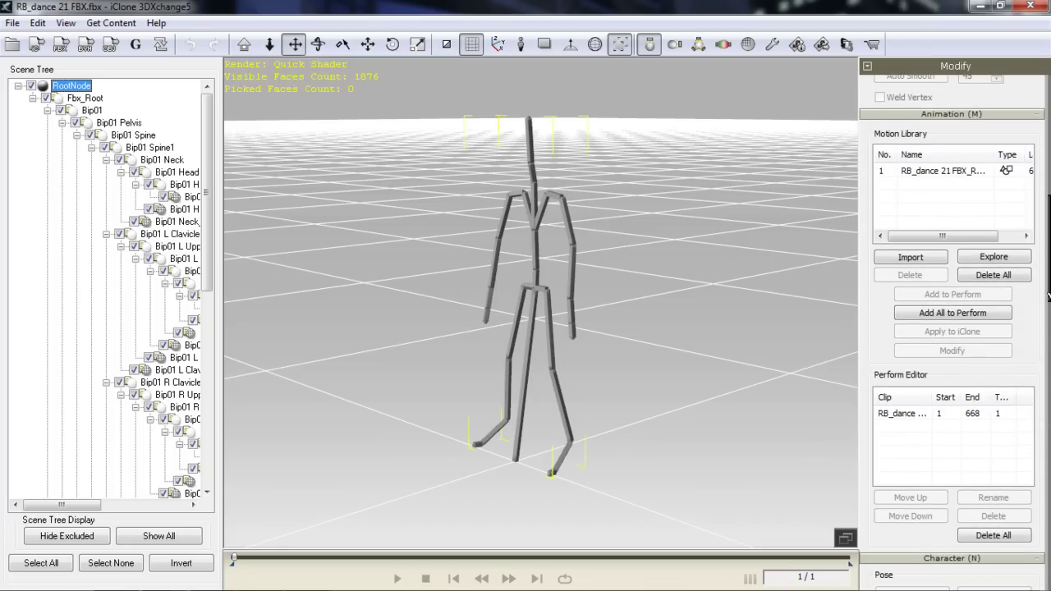
pyautogui.click(941, 173)
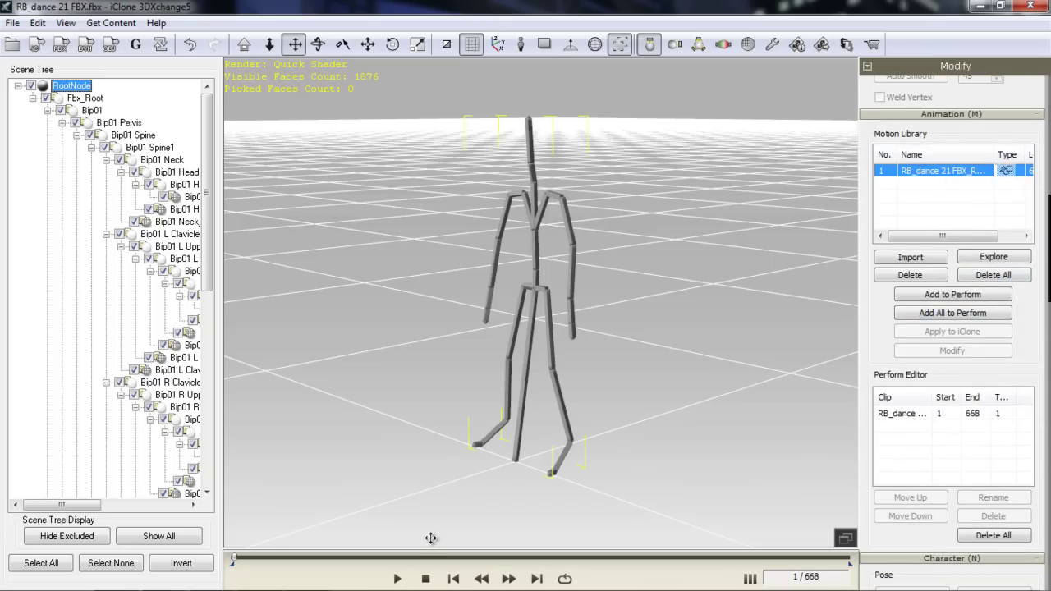
pyautogui.click(398, 578)
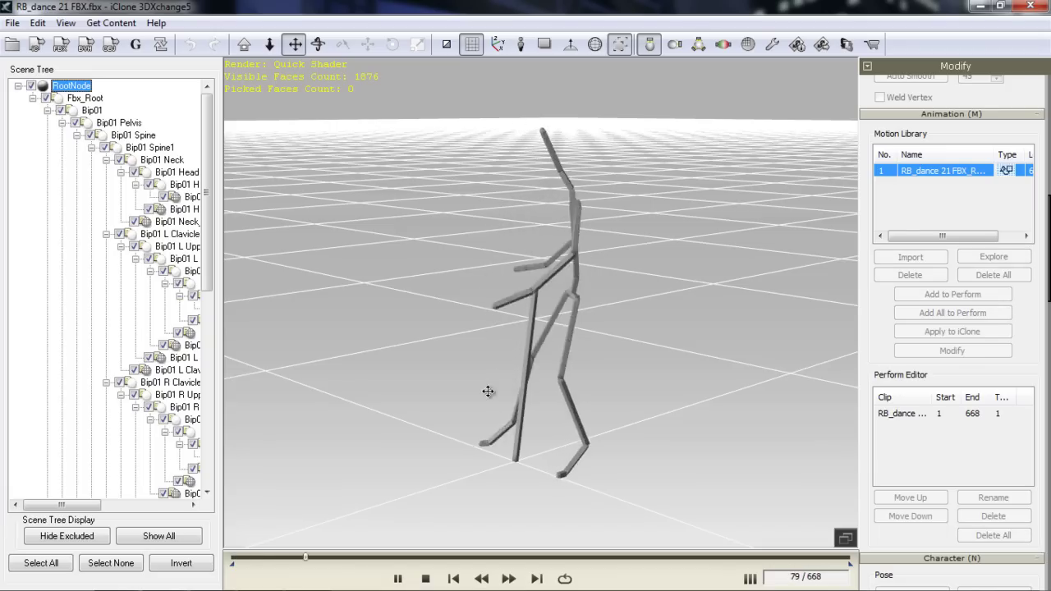
pyautogui.moveTo(492, 370); pyautogui.dragTo(720, 326)
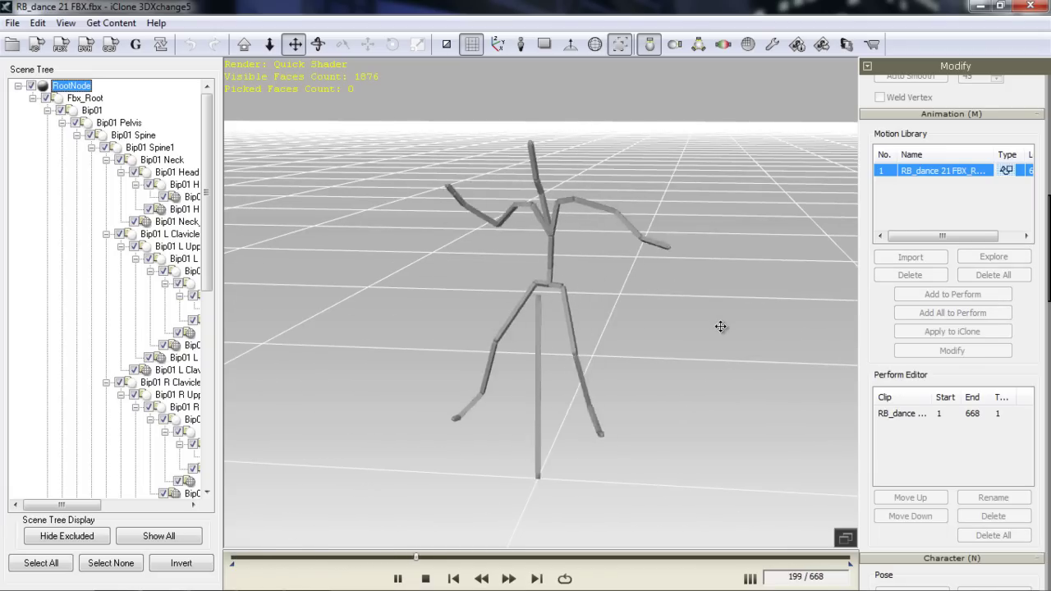
pyautogui.moveTo(713, 386); pyautogui.dragTo(615, 382)
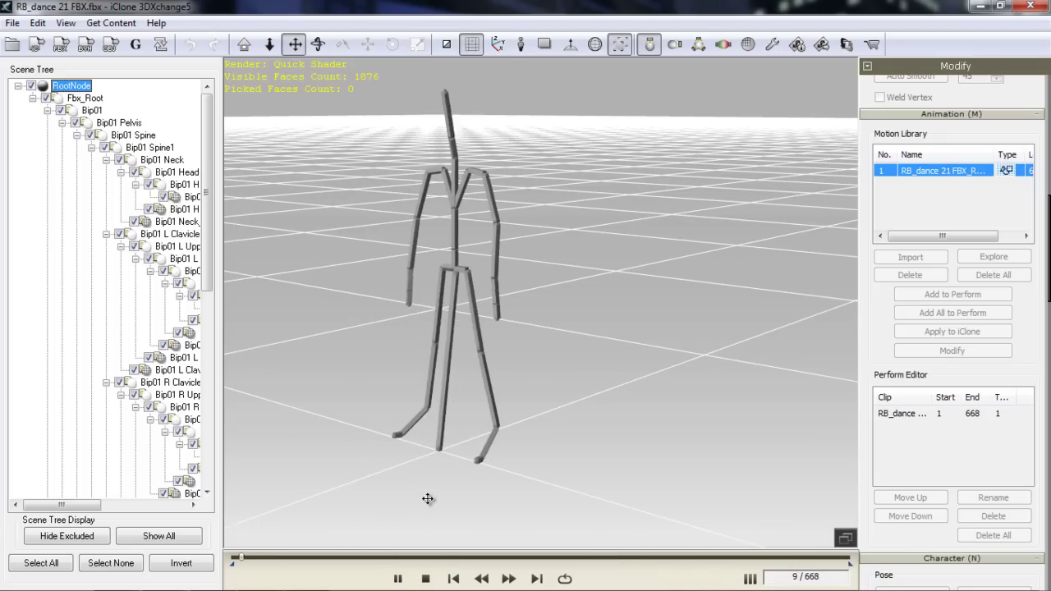
pyautogui.click(425, 578)
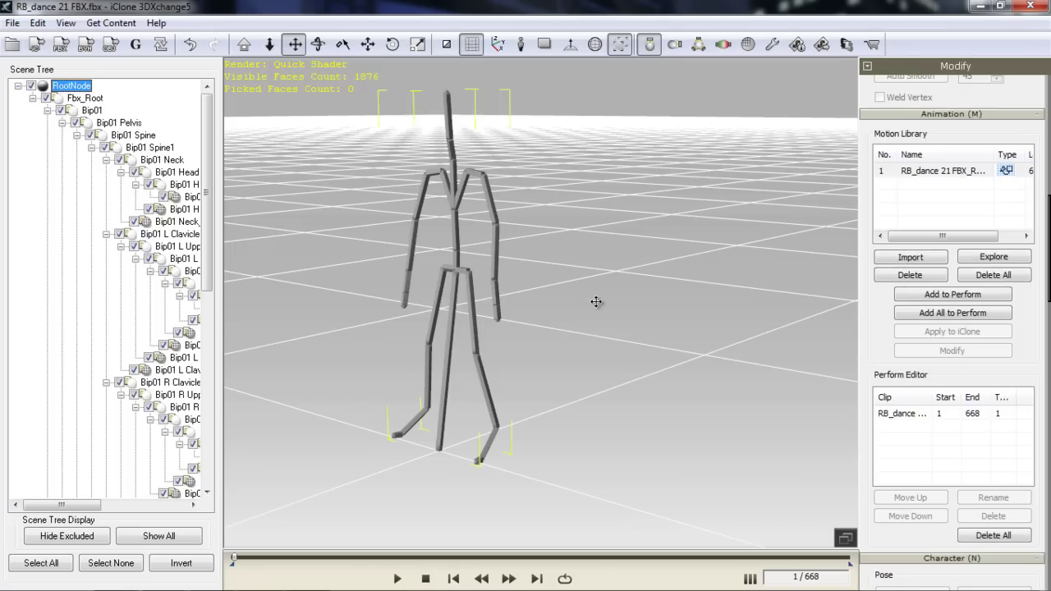
pyautogui.moveTo(612, 321); pyautogui.dragTo(638, 328)
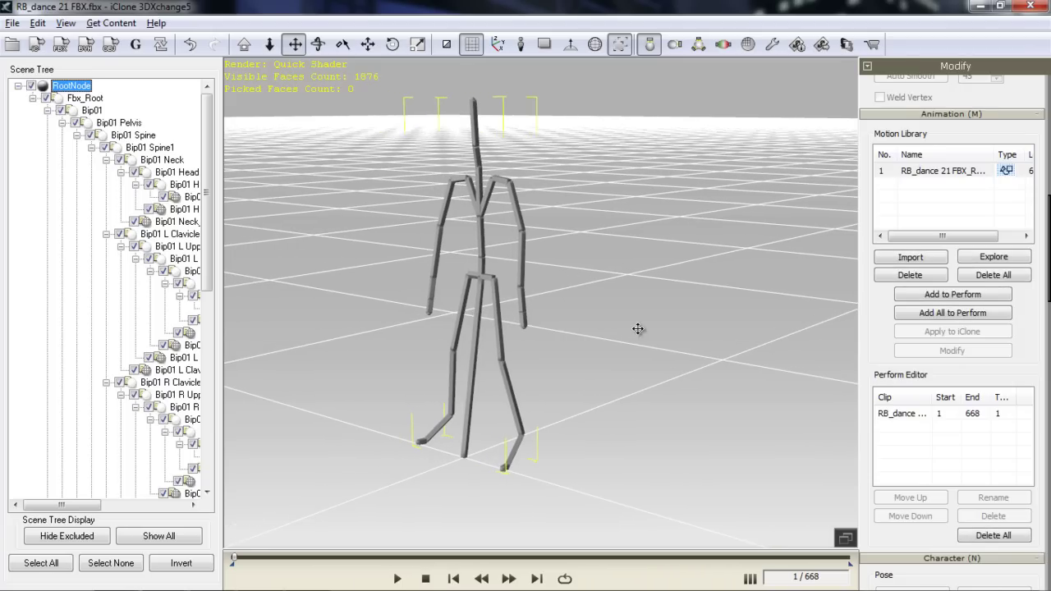
# Start converting the skeleton to a non-standard character and map its bones with the 3ds Max Biped preset
pyautogui.moveTo(1048, 250); pyautogui.dragTo(1047, 312)
pyautogui.click(950, 339)
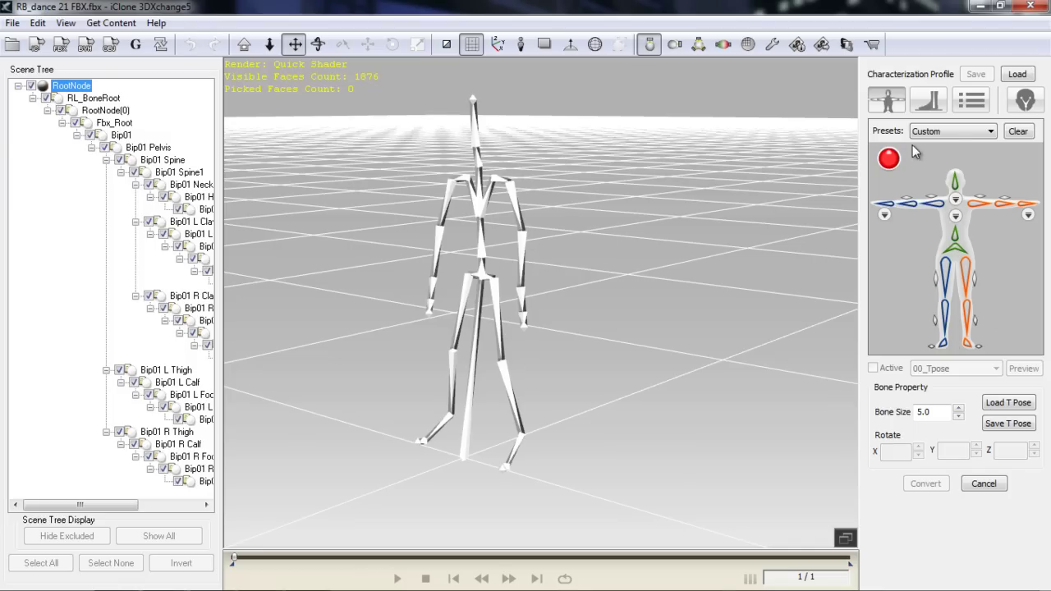
pyautogui.click(973, 133)
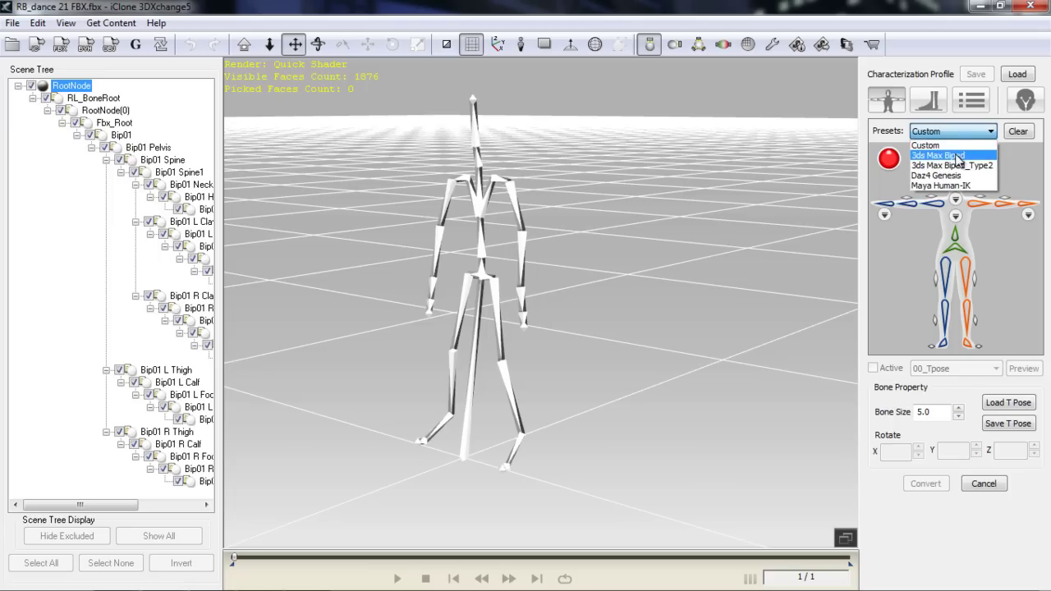
pyautogui.click(957, 156)
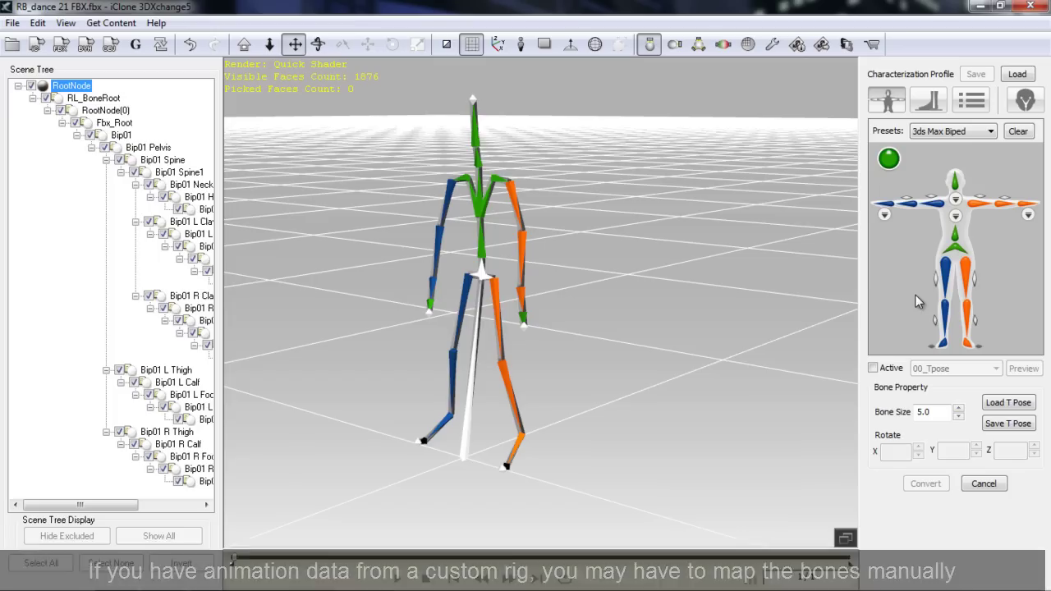
# Activate the bone mapping and preview the 09_Basic Run motion on the skeleton from different angles
pyautogui.click(872, 368)
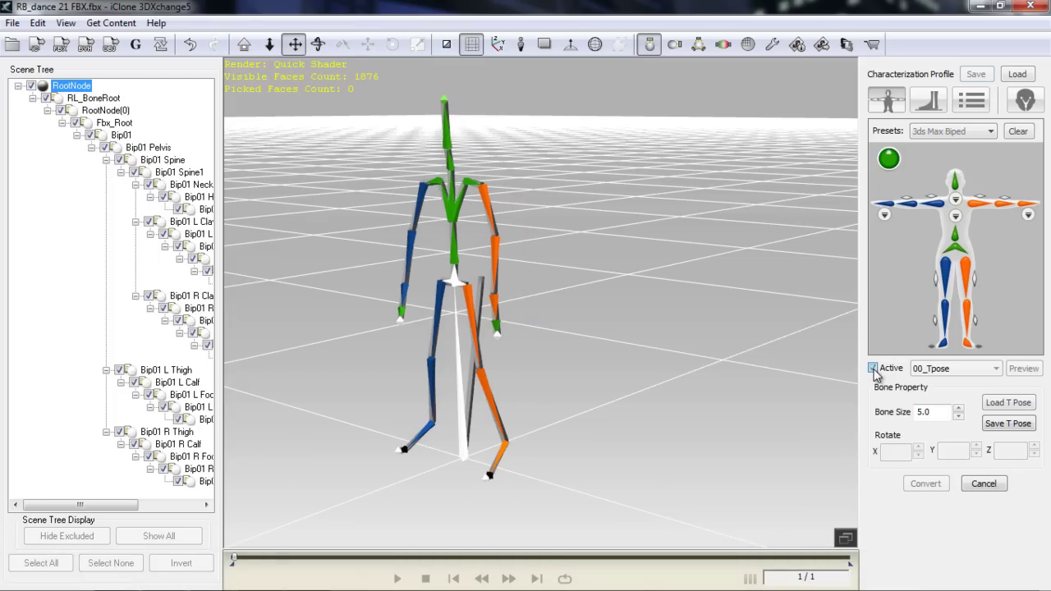
pyautogui.click(994, 368)
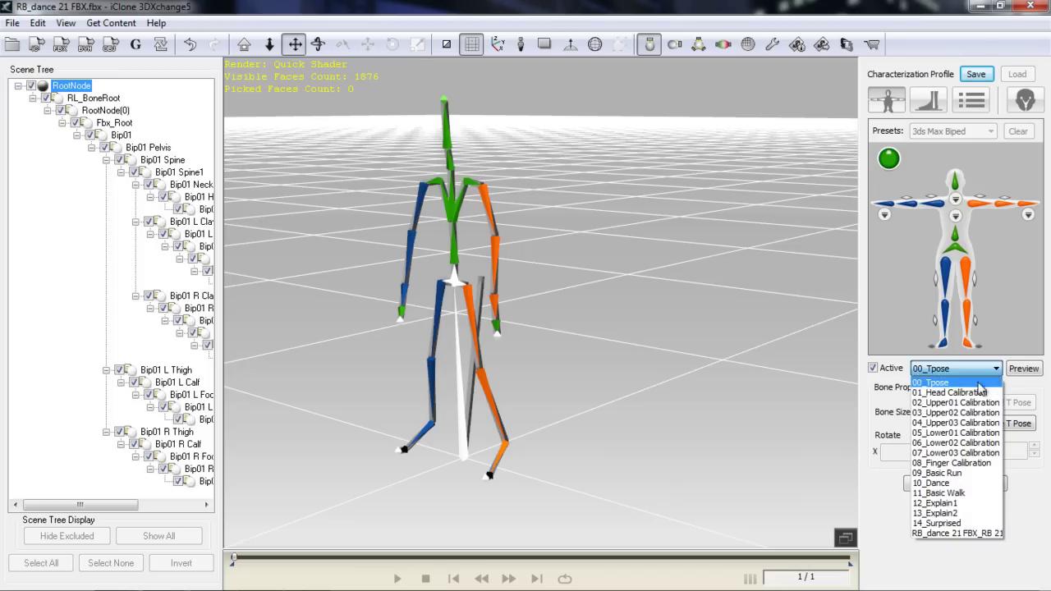
pyautogui.click(965, 481)
pyautogui.click(1022, 369)
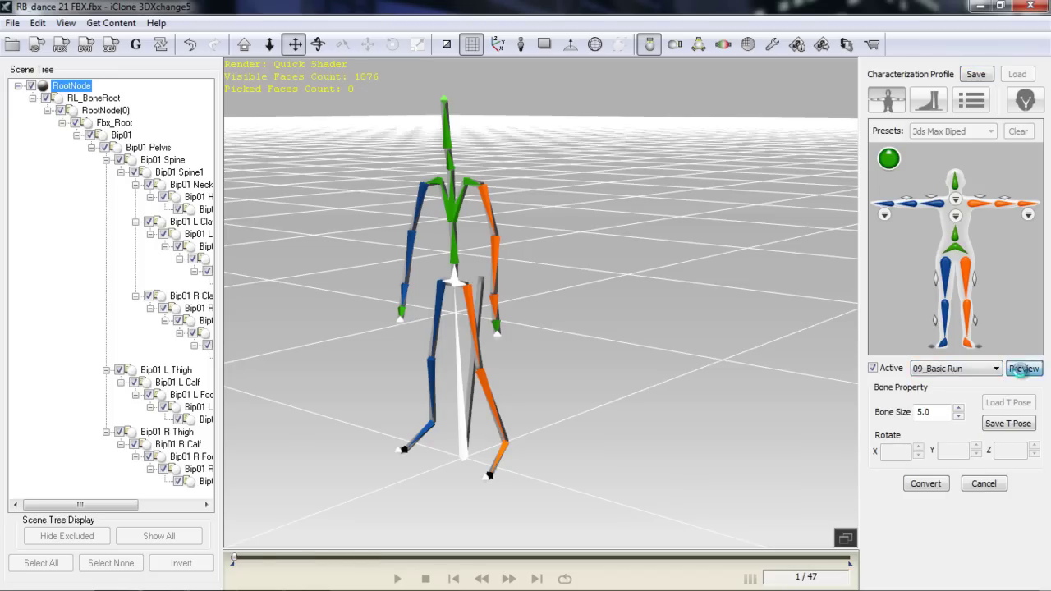
pyautogui.moveTo(520, 279); pyautogui.dragTo(732, 327)
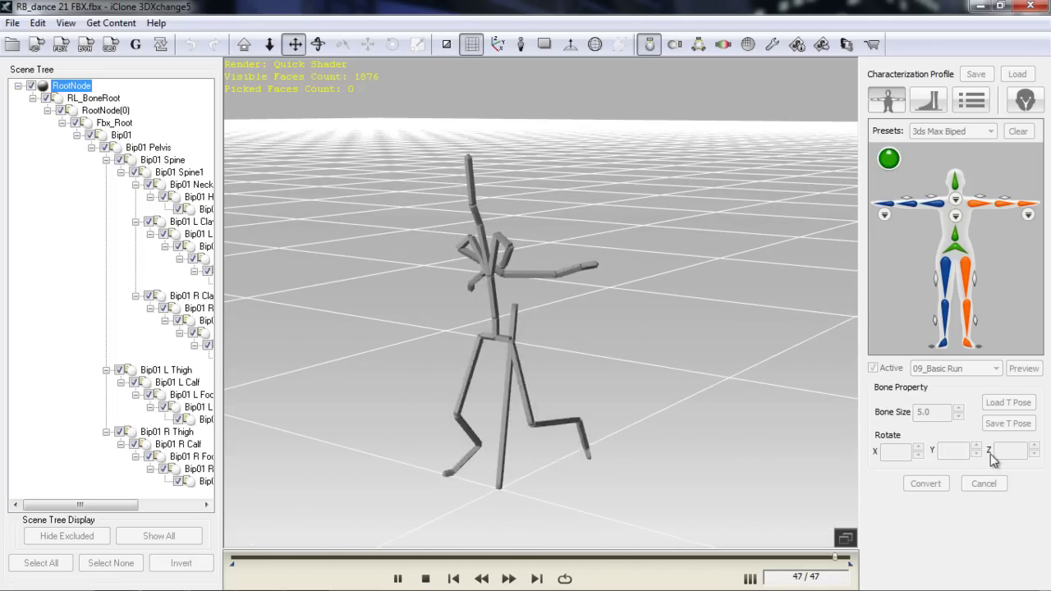
# Preview the 00_Tpose calibration motion and examine the skeleton's pose from the front
pyautogui.click(952, 368)
pyautogui.click(944, 384)
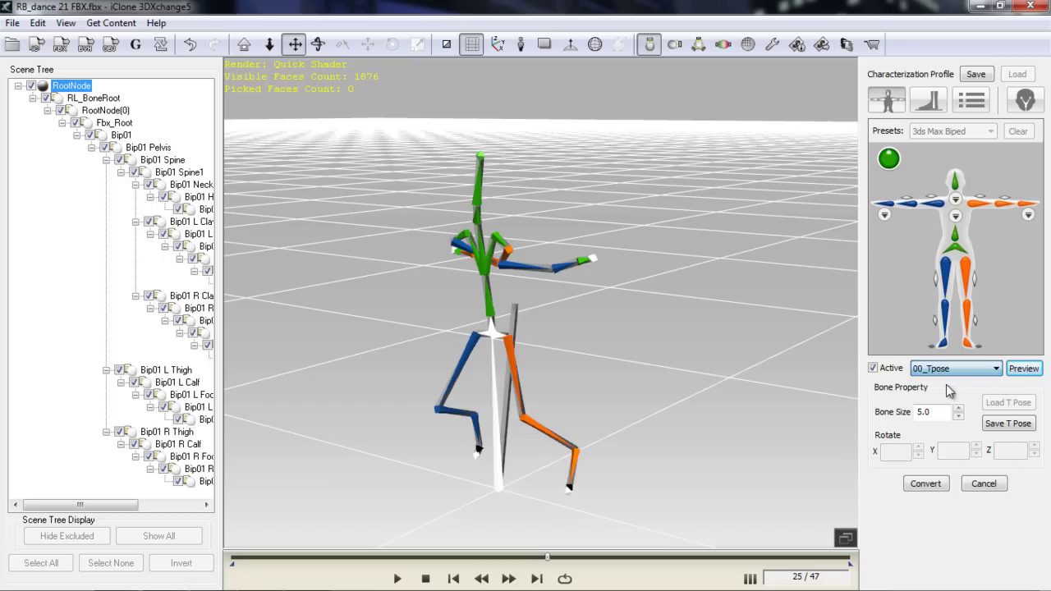
pyautogui.click(1024, 368)
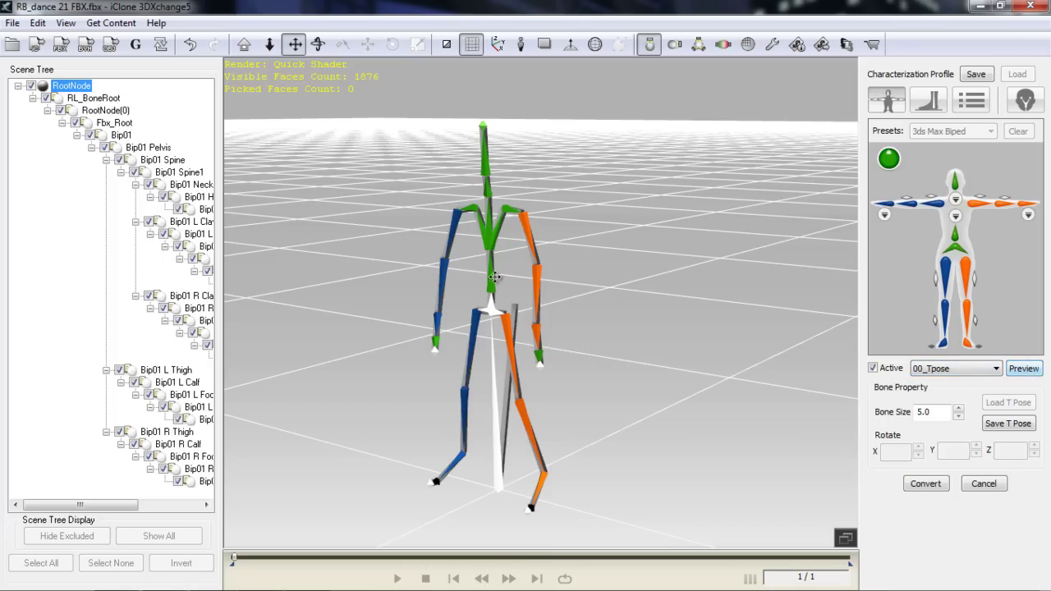
pyautogui.moveTo(546, 334); pyautogui.dragTo(619, 327)
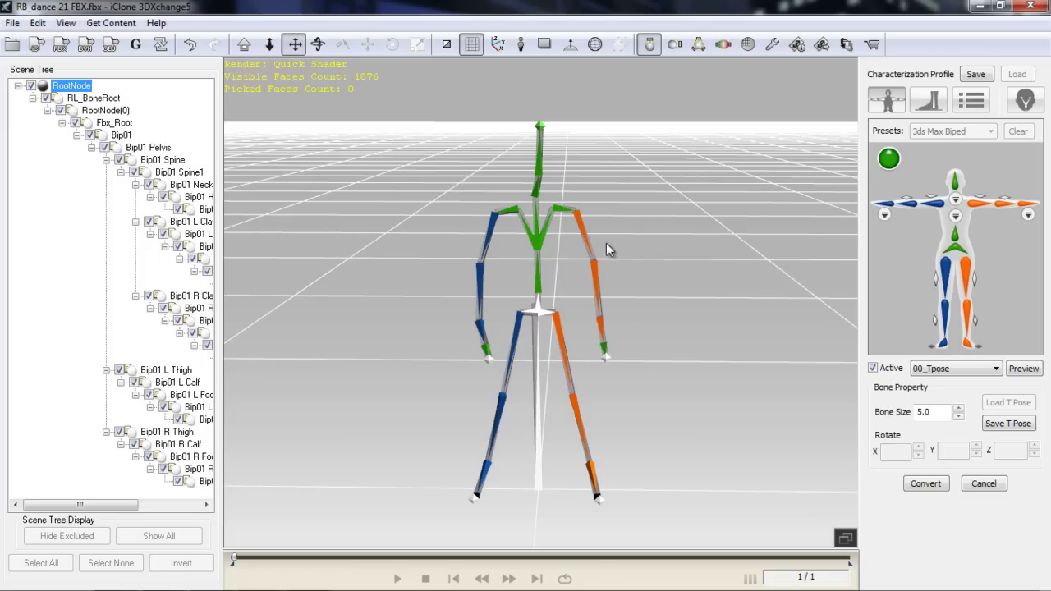
# Deactivate the bone mapping and load the 3Ds Max Biped T-pose template, checking the pose from several angles
pyautogui.click(873, 369)
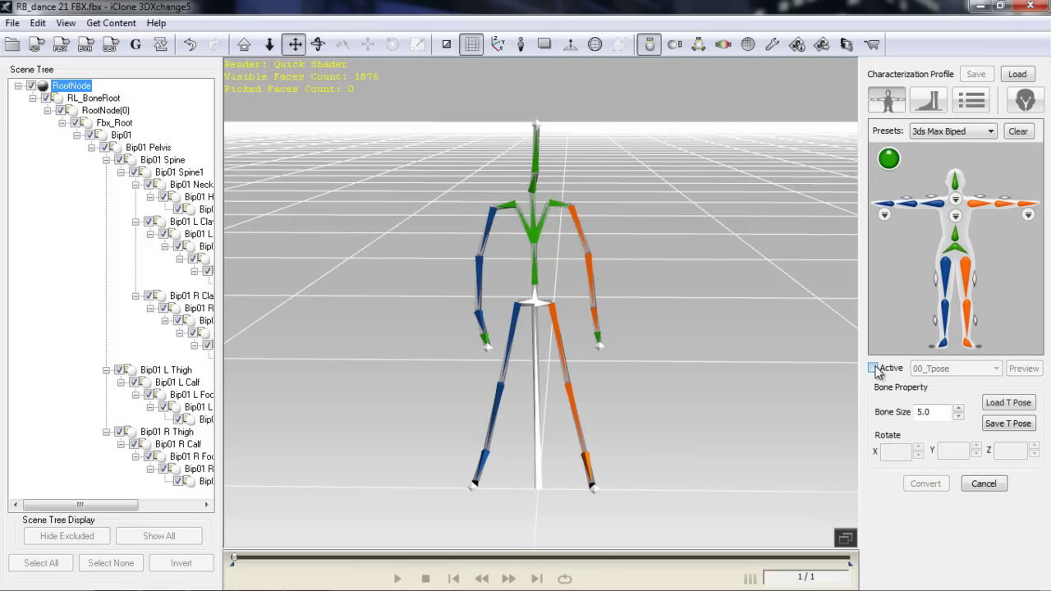
pyautogui.click(1009, 403)
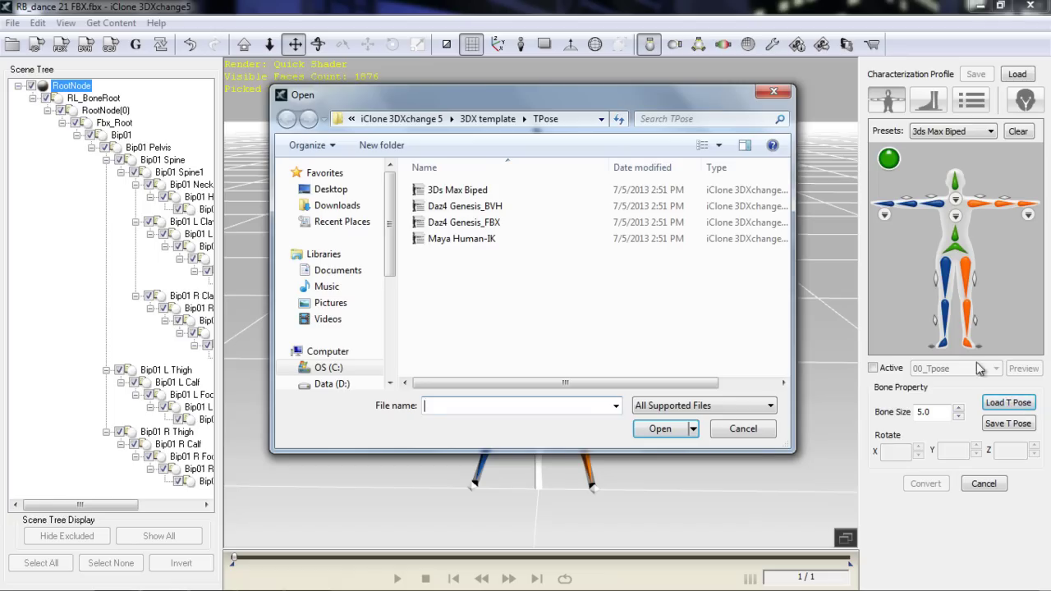
pyautogui.click(464, 192)
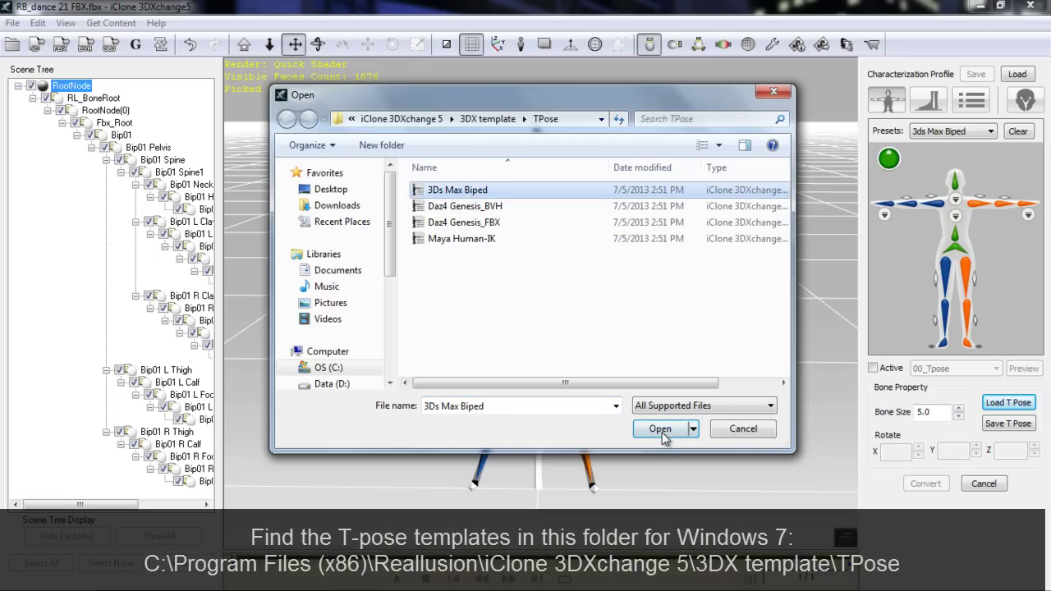
pyautogui.click(661, 429)
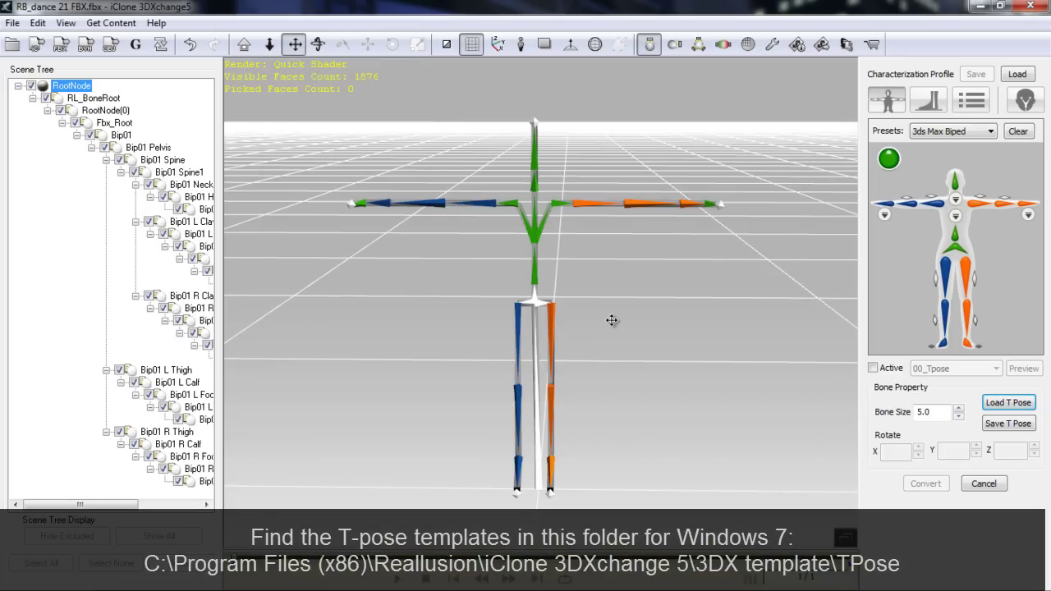
pyautogui.moveTo(629, 347); pyautogui.dragTo(601, 396)
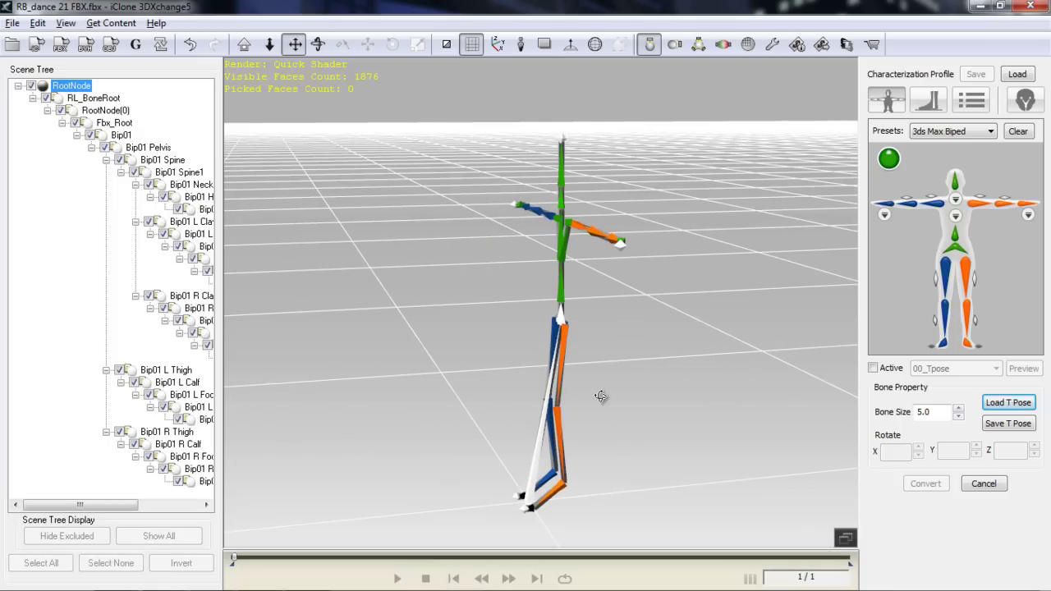
pyautogui.moveTo(446, 419); pyautogui.dragTo(572, 416)
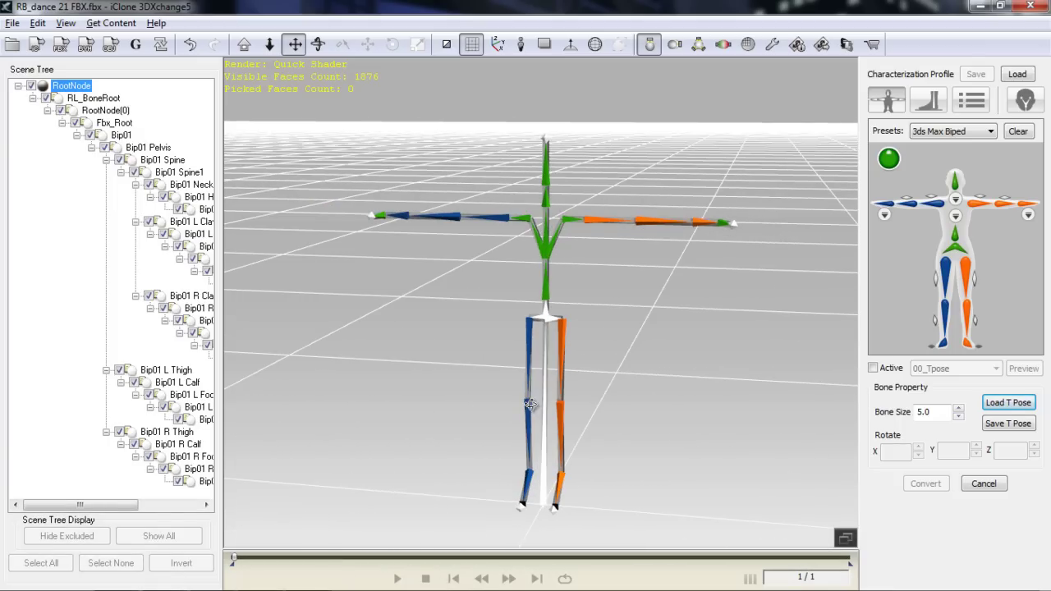
# Reactivate the mapping to preview 09_Basic Run with the loaded T-pose, and deactivate it when done
pyautogui.click(874, 368)
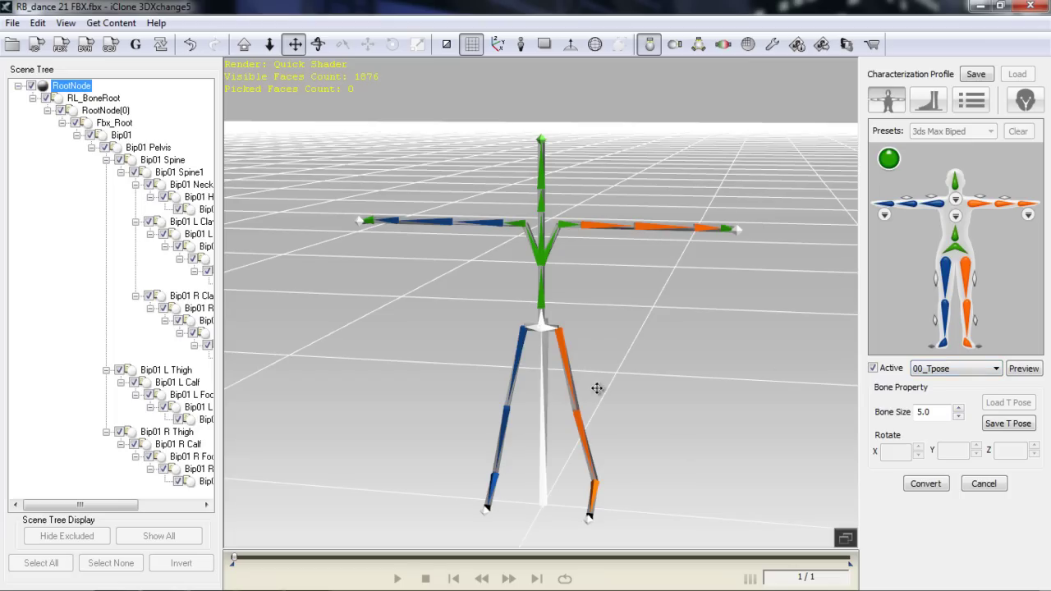
pyautogui.click(972, 373)
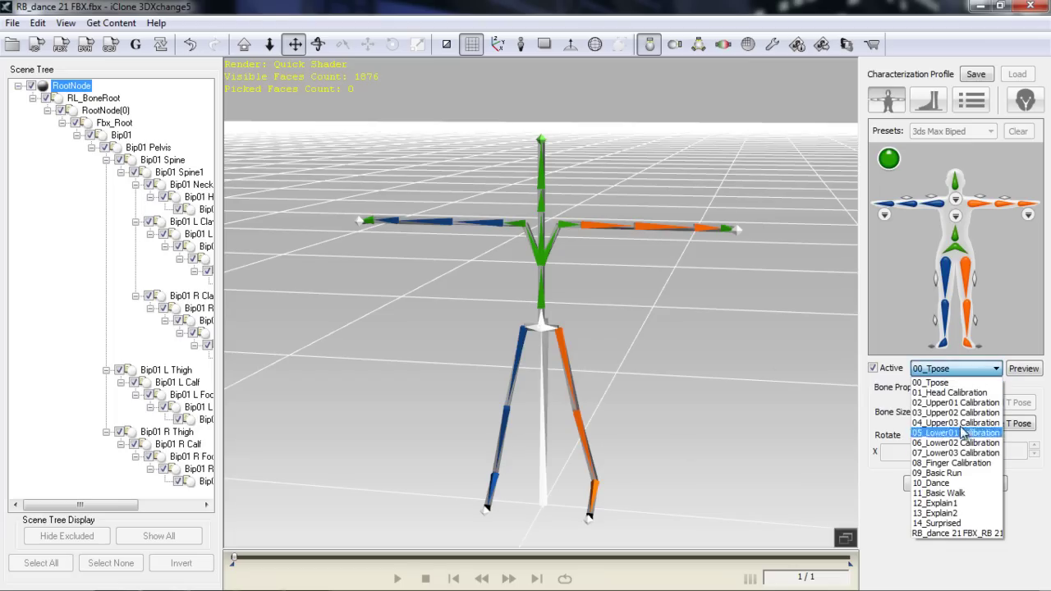
pyautogui.click(940, 473)
pyautogui.click(1023, 367)
pyautogui.moveTo(620, 431); pyautogui.dragTo(638, 389)
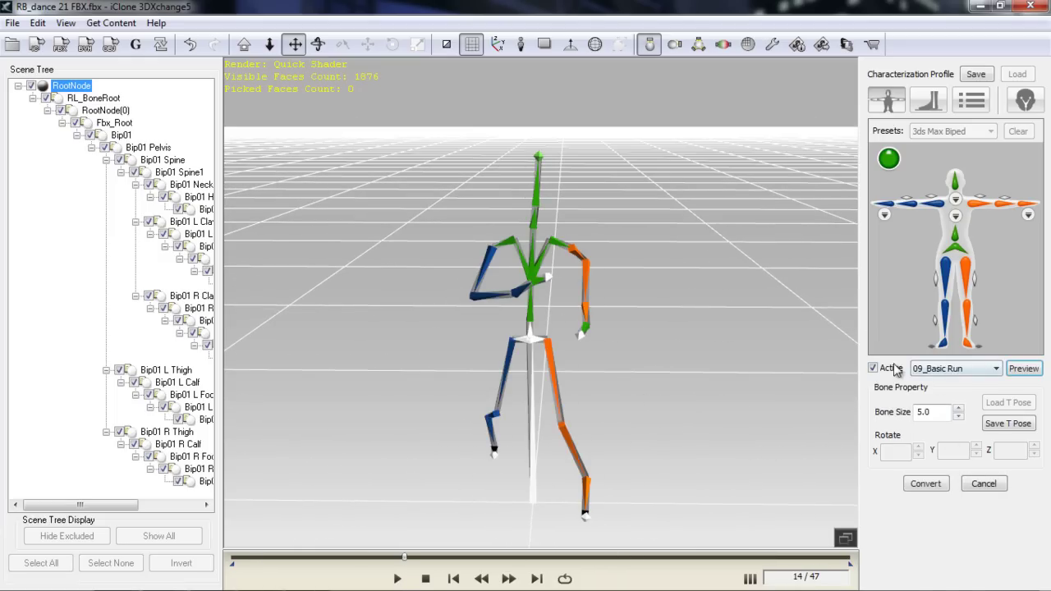
pyautogui.click(886, 368)
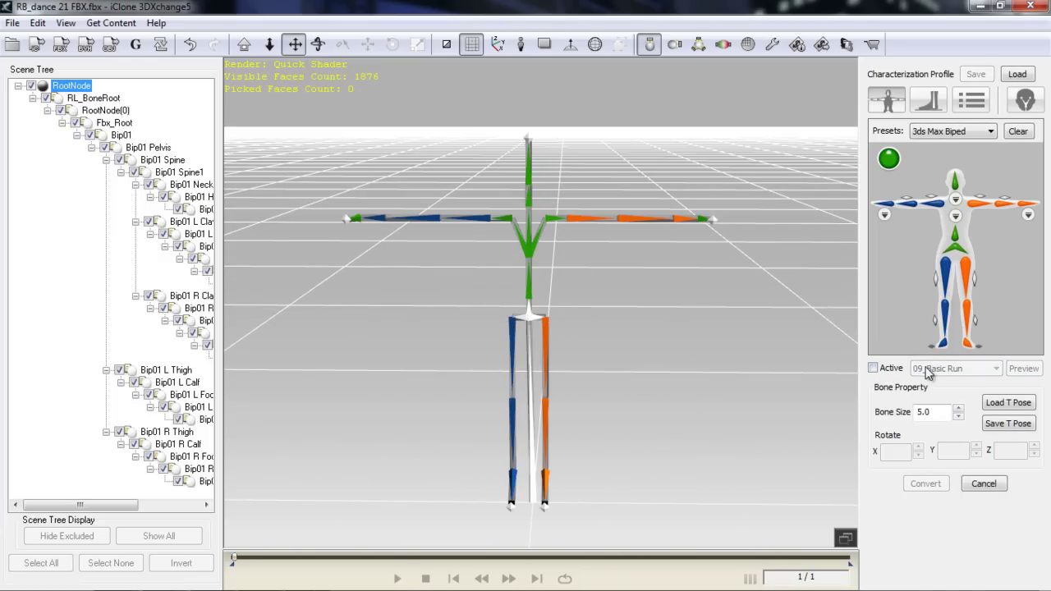
# Activate the mapping, view the hands and feet floor contact setup, and open the hip and feet offset settings
pyautogui.click(875, 367)
pyautogui.click(934, 99)
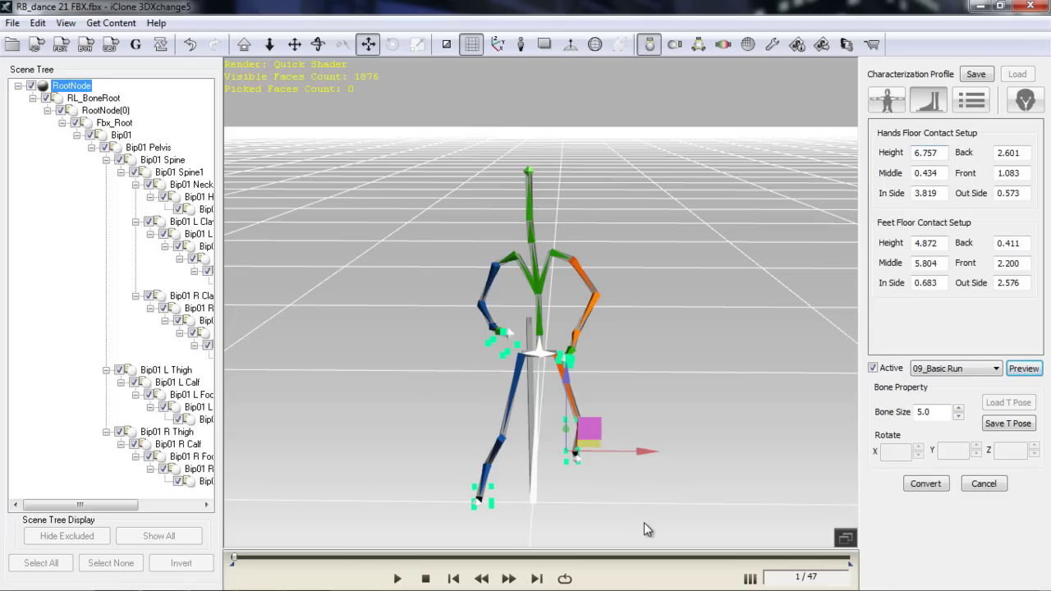
pyautogui.click(973, 99)
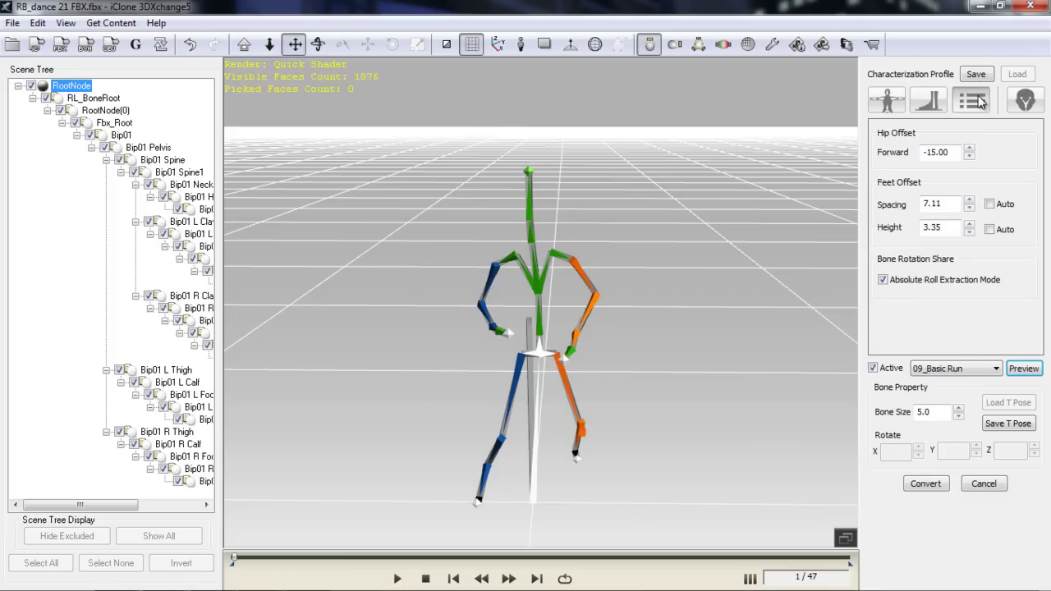
# Preview the 00_Tpose motion and enable automatic spacing for the feet offset
pyautogui.click(921, 373)
pyautogui.click(940, 378)
pyautogui.click(1023, 369)
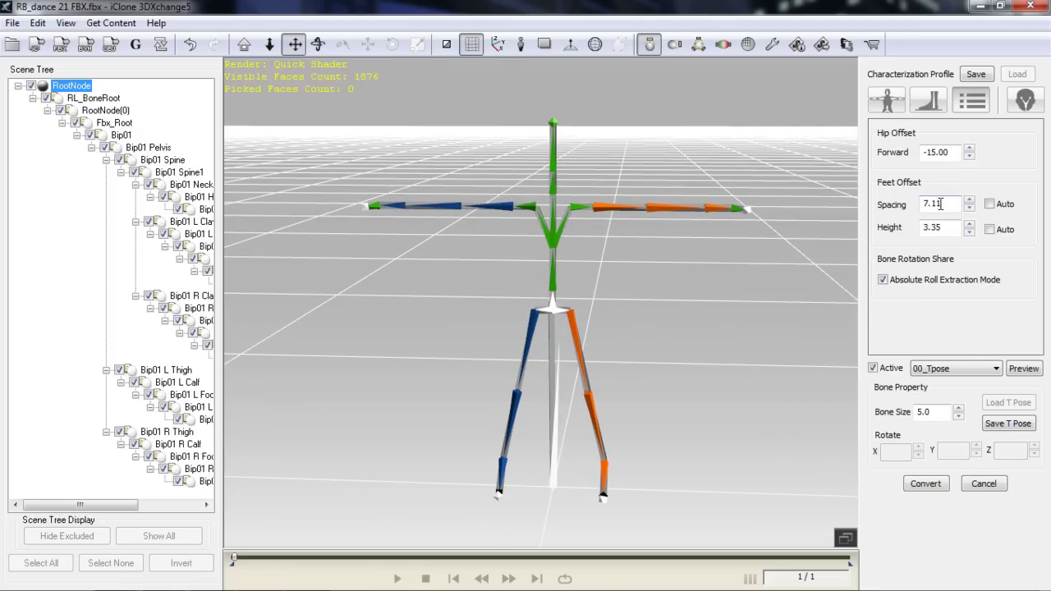
pyautogui.click(989, 206)
# View the skeleton from the side and try a forward hip offset of 0
pyautogui.moveTo(649, 458); pyautogui.dragTo(559, 355)
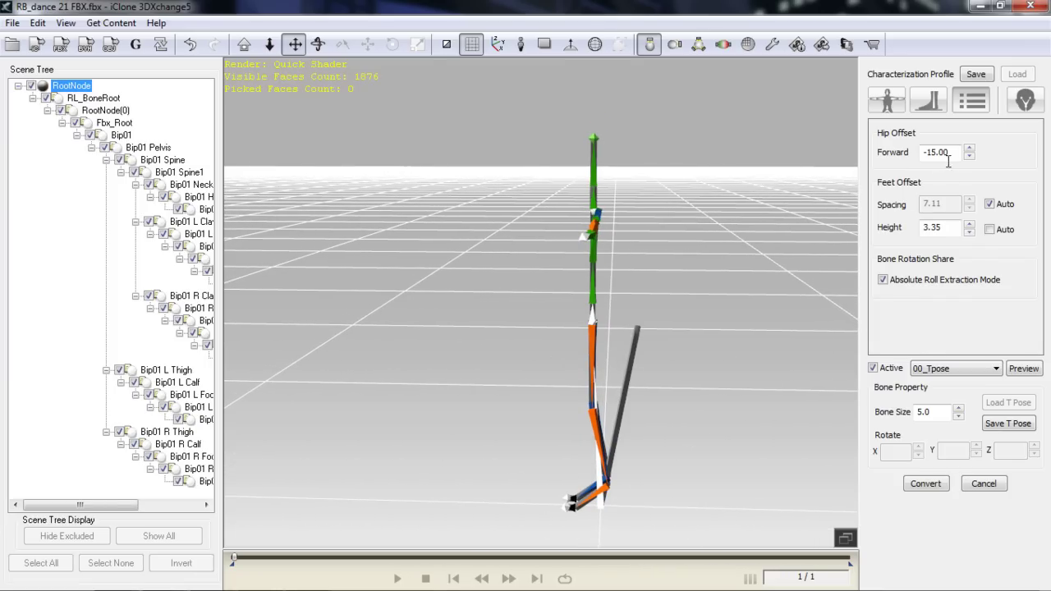
pyautogui.moveTo(951, 152); pyautogui.dragTo(907, 156)
pyautogui.write('0')
pyautogui.press('Return')
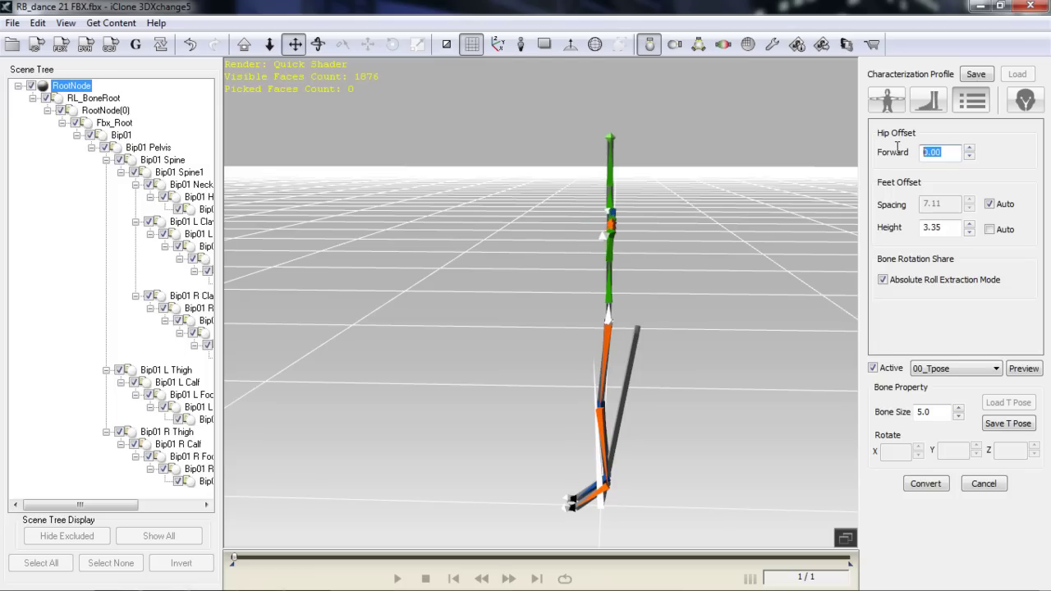
# Set the forward hip offset to -10 and convert the mapped skeleton to a non-standard character
pyautogui.write('-10')
pyautogui.press('Return')
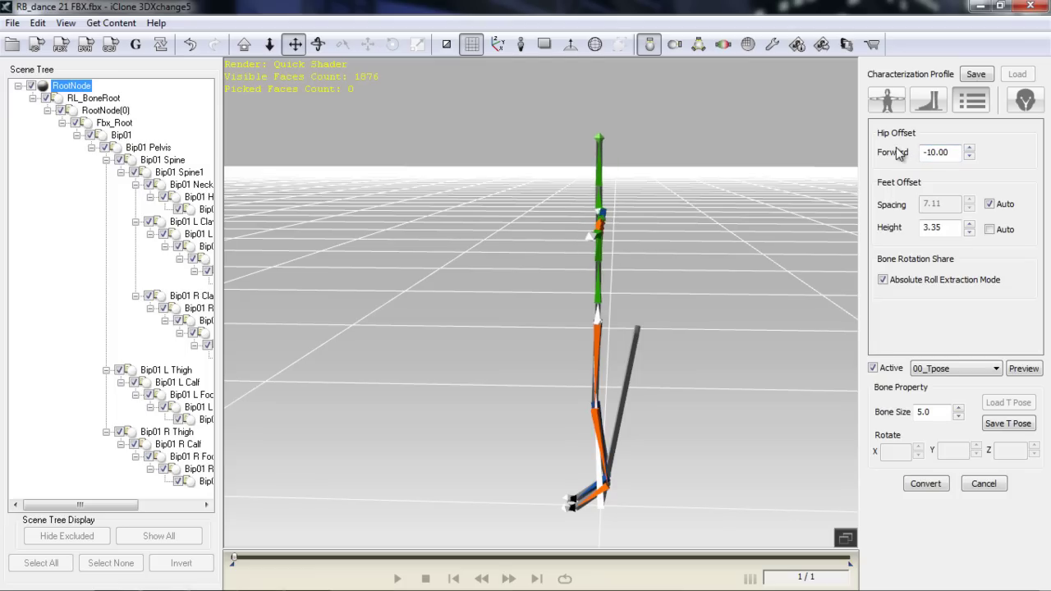
pyautogui.moveTo(769, 233); pyautogui.dragTo(645, 224)
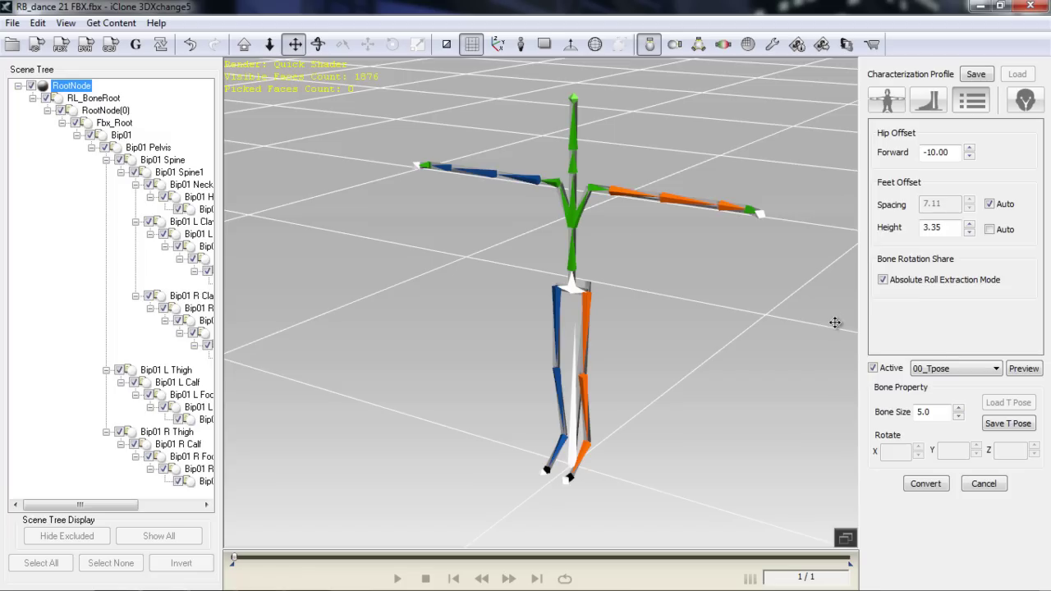
pyautogui.click(937, 488)
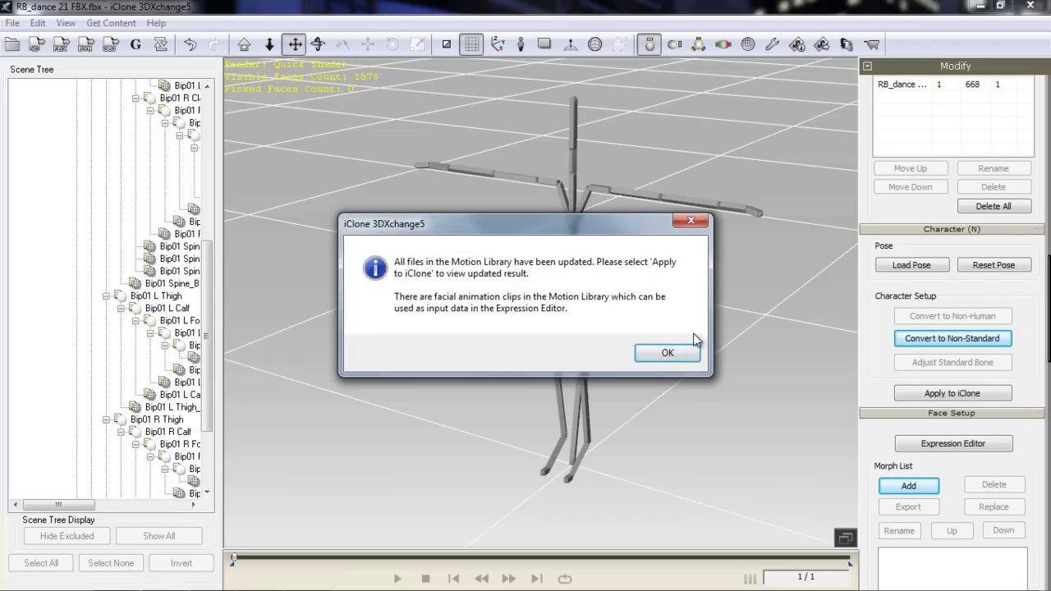
# Rename the dance clip in the Perform Editor to CoolDance
pyautogui.click(669, 353)
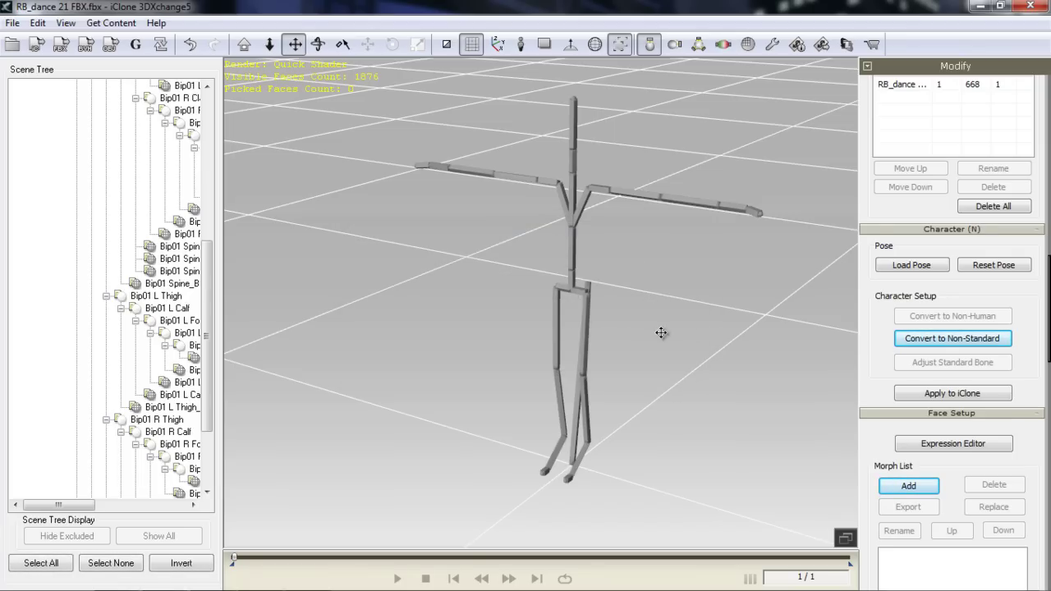
pyautogui.moveTo(659, 278); pyautogui.dragTo(576, 339)
pyautogui.moveTo(1048, 310); pyautogui.dragTo(1049, 243)
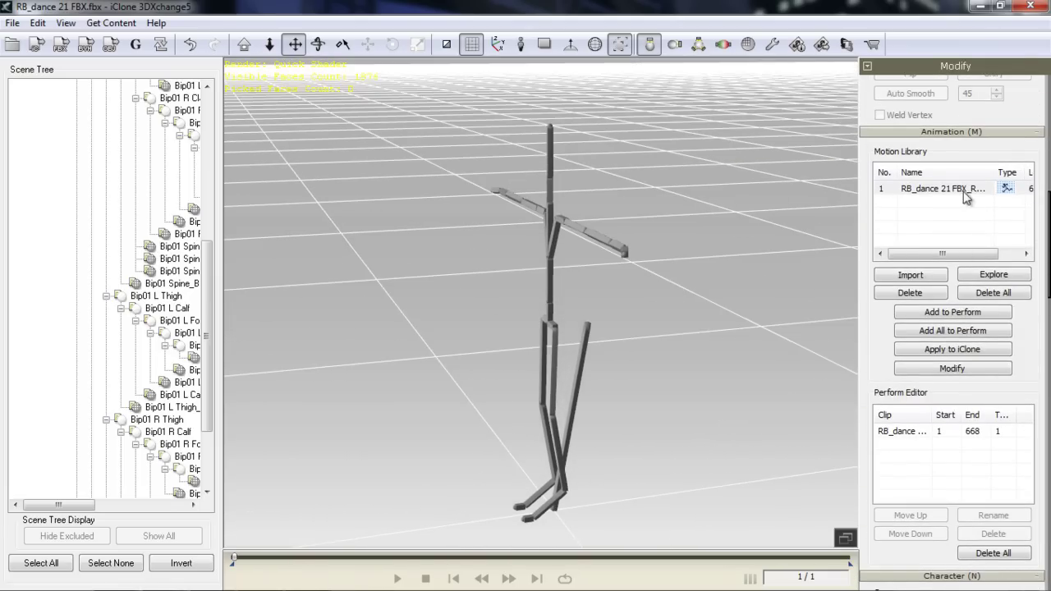
pyautogui.click(906, 433)
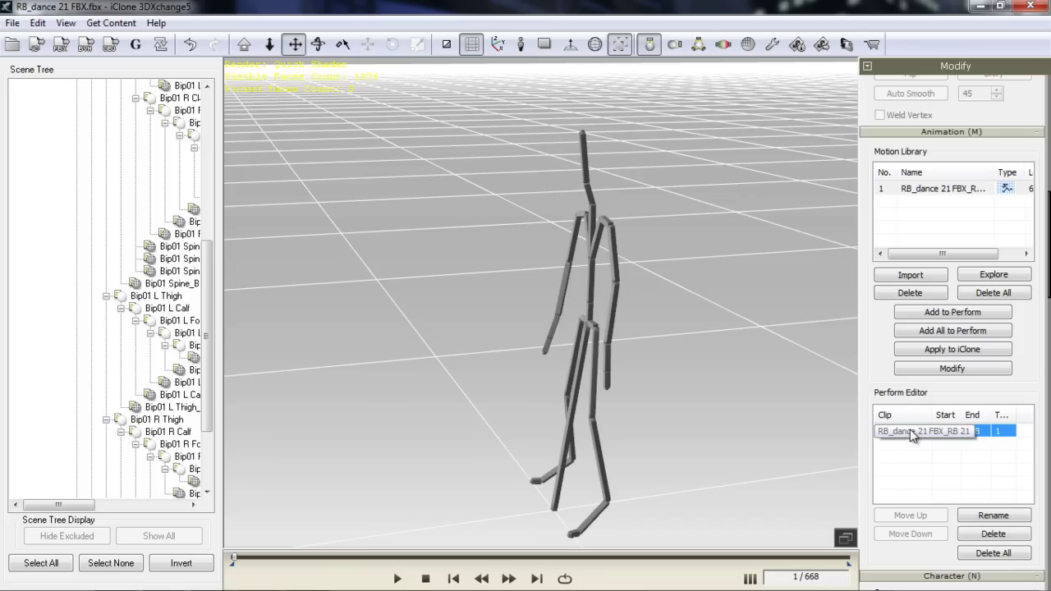
pyautogui.click(909, 429)
pyautogui.click(883, 436)
pyautogui.moveTo(891, 432); pyautogui.dragTo(1048, 437)
pyautogui.press('BackSpace')
pyautogui.press('BackSpace')
pyautogui.press('BackSpace')
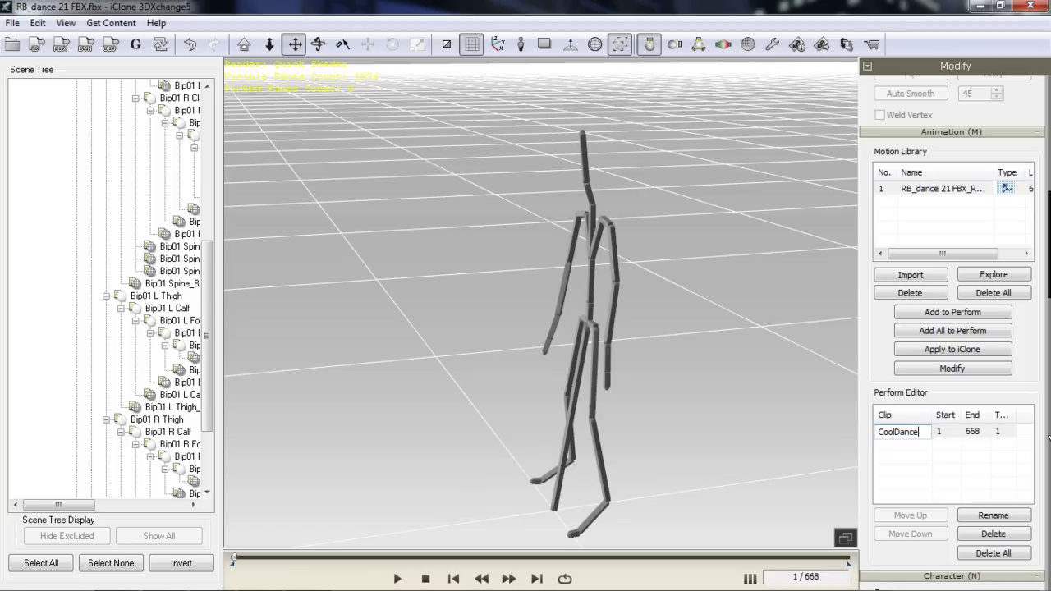
pyautogui.press('Return')
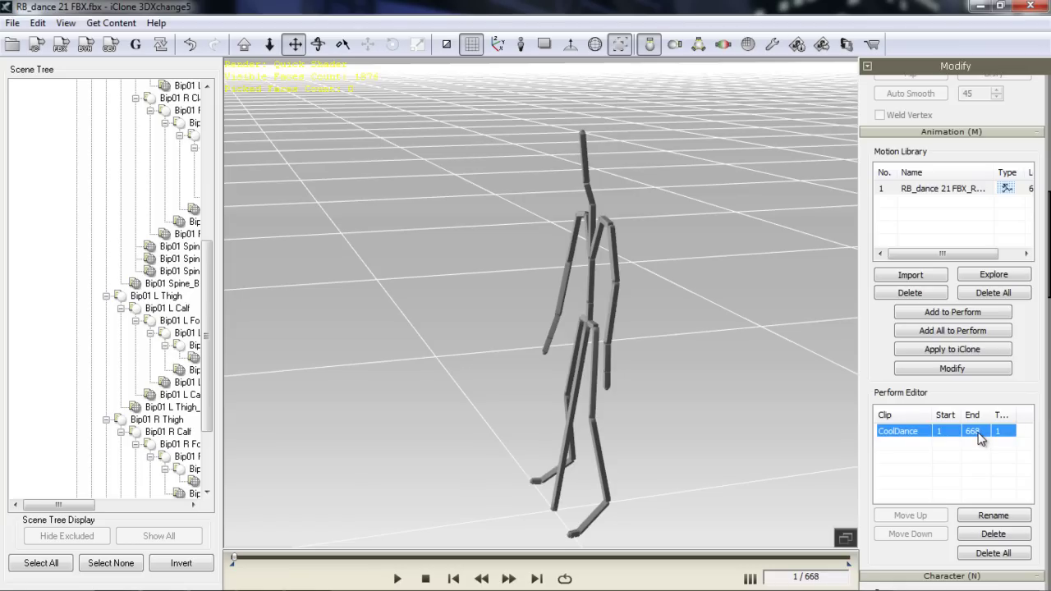
# Export the CoolDance animation as an iMotion file to the desktop, with geometry export turned off
pyautogui.click(39, 45)
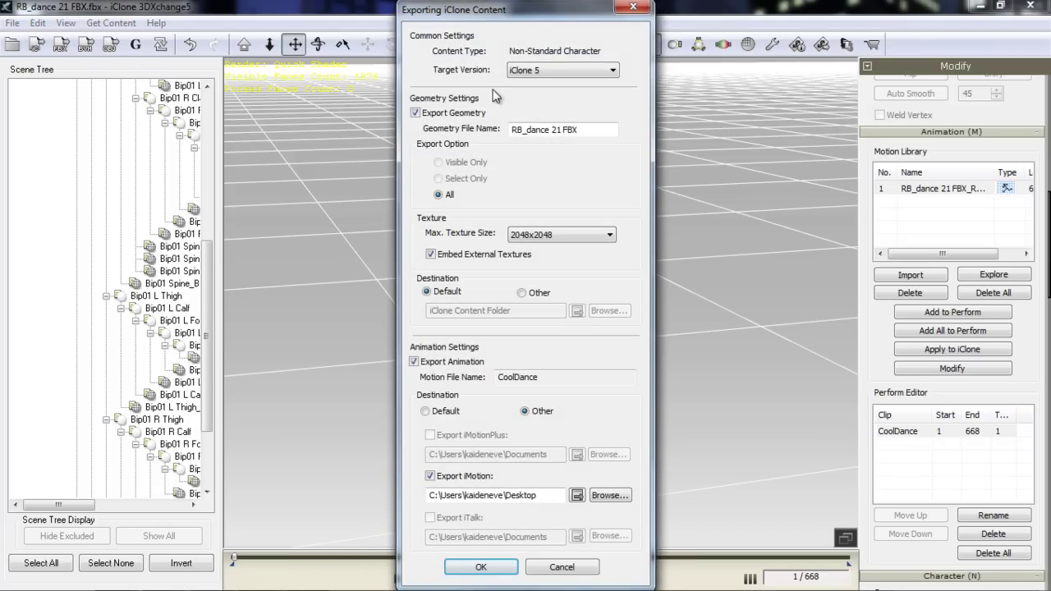
pyautogui.click(415, 114)
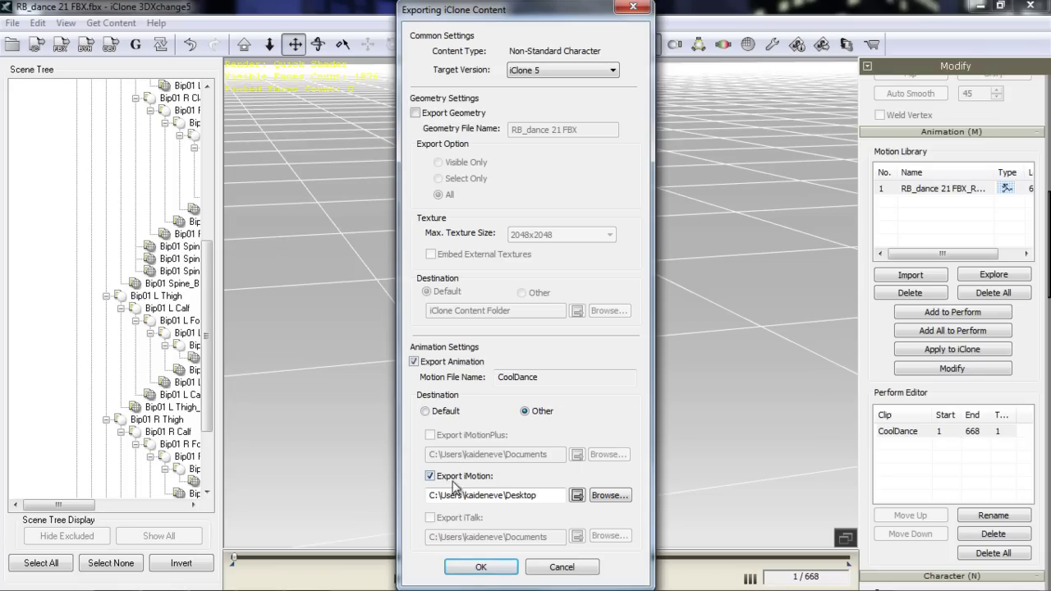
pyautogui.click(481, 567)
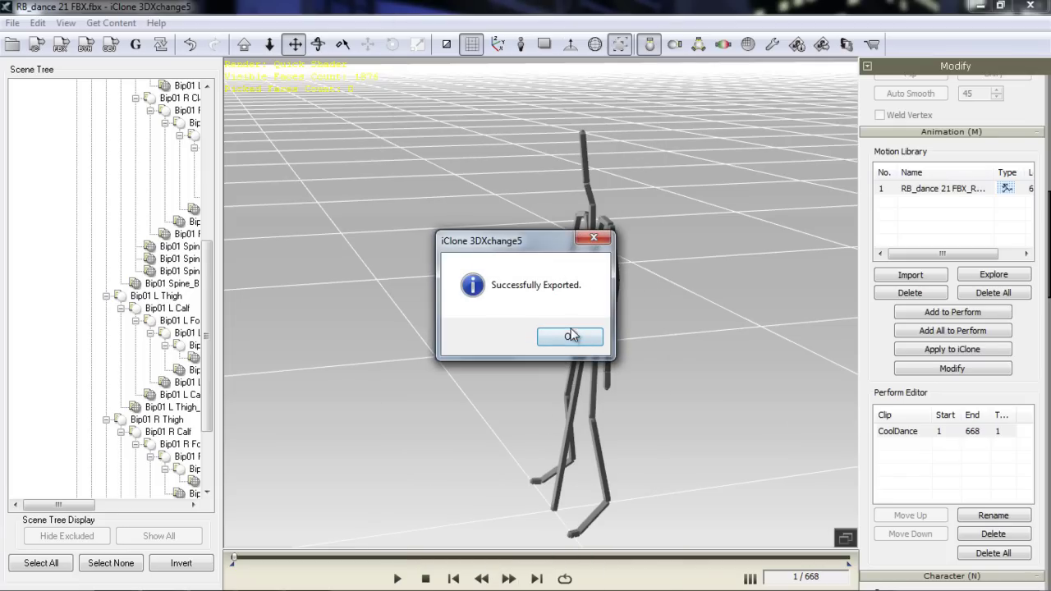
pyautogui.click(570, 339)
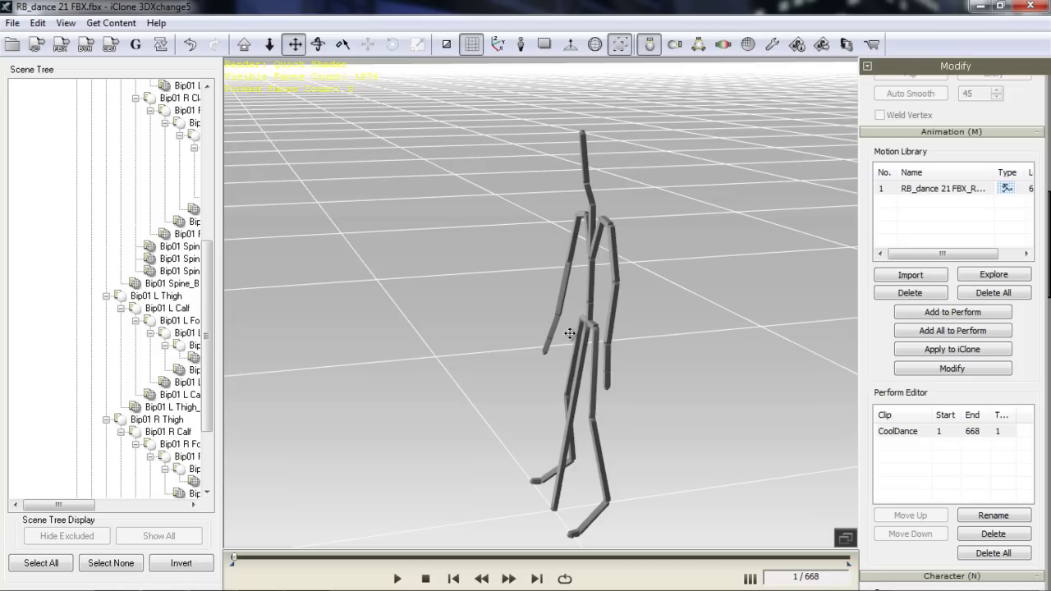
# Switch to the desktop and place the exported CoolDance file above the RB_dance 21 FBX file
pyautogui.click(978, 7)
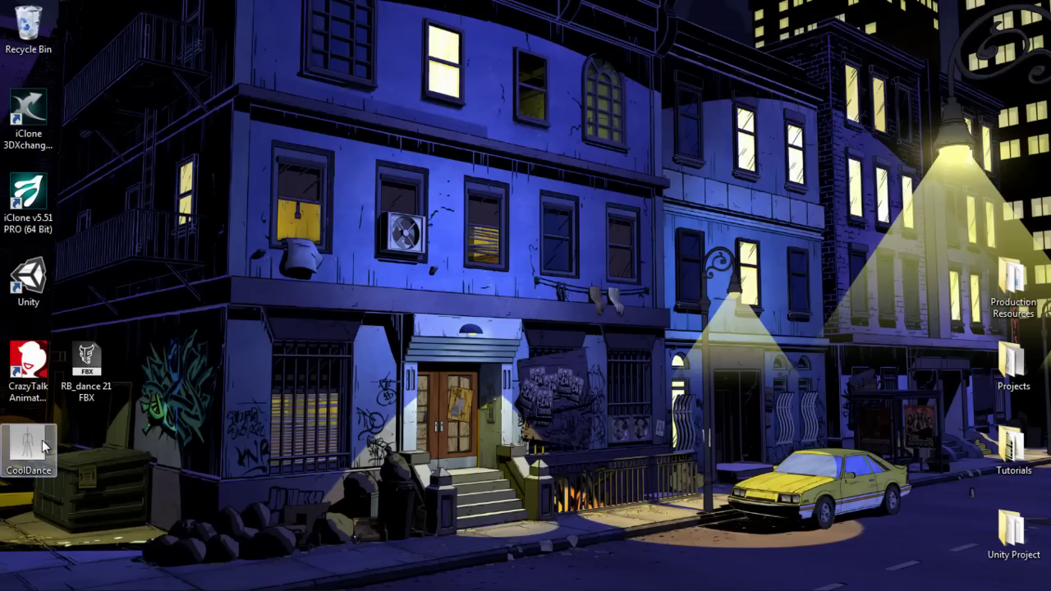
pyautogui.moveTo(33, 451); pyautogui.dragTo(87, 294)
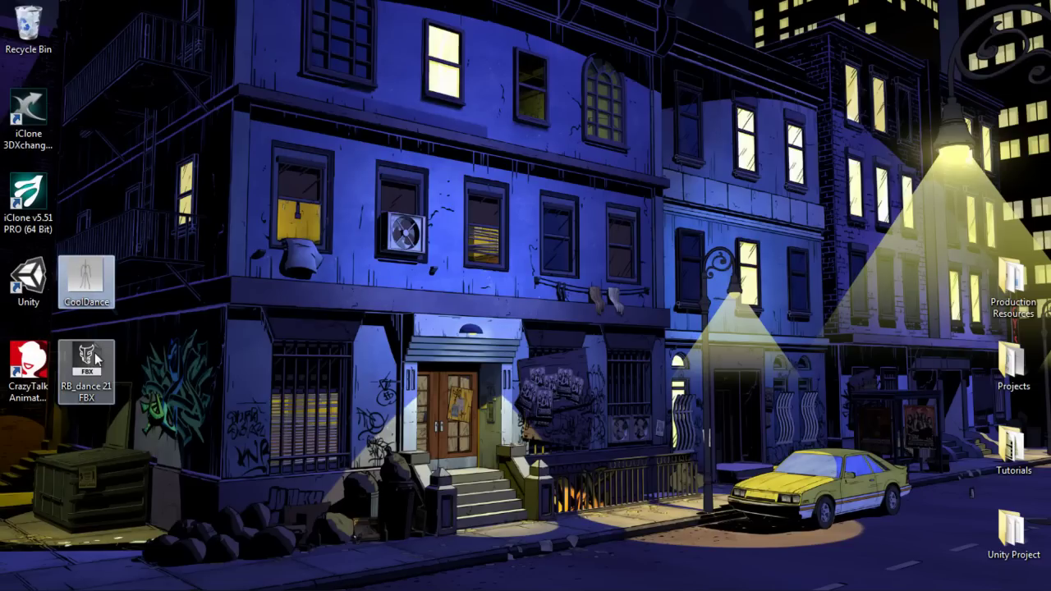
pyautogui.click(94, 323)
pyautogui.click(87, 374)
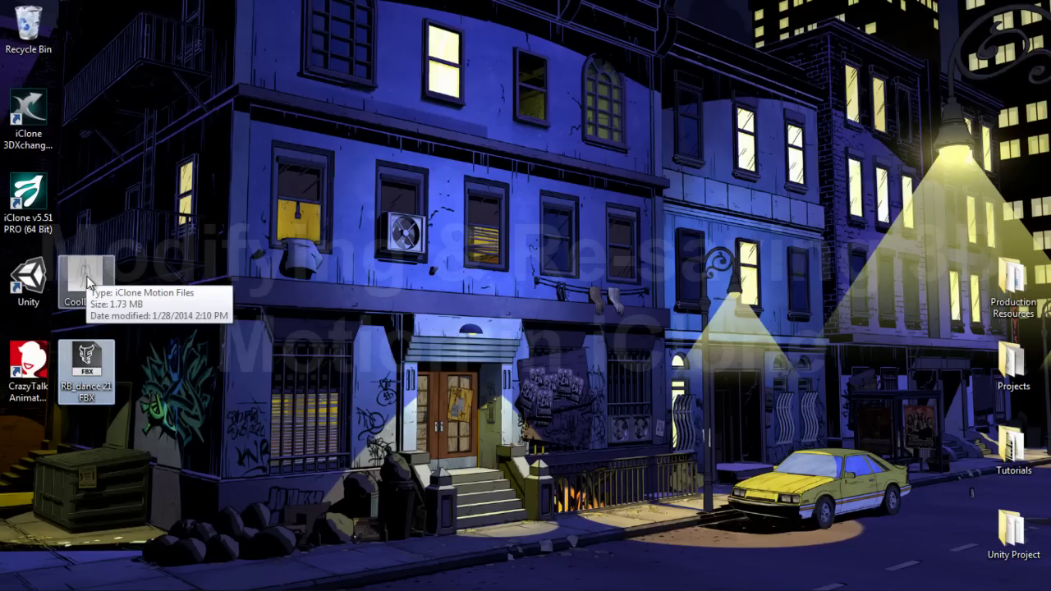
# Switch to iClone and apply the CoolDance motion file from the desktop to the G5 Eddie avatar
pyautogui.moveTo(88, 283); pyautogui.dragTo(573, 271)
pyautogui.hotkey('alt', 'Tab')
pyautogui.hotkey('alt', 'Tab')
pyautogui.hotkey('alt', 'Tab')
pyautogui.hotkey('alt', 'Tab')
pyautogui.hotkey('alt', 'Tab')
pyautogui.hotkey('alt', 'Tab')
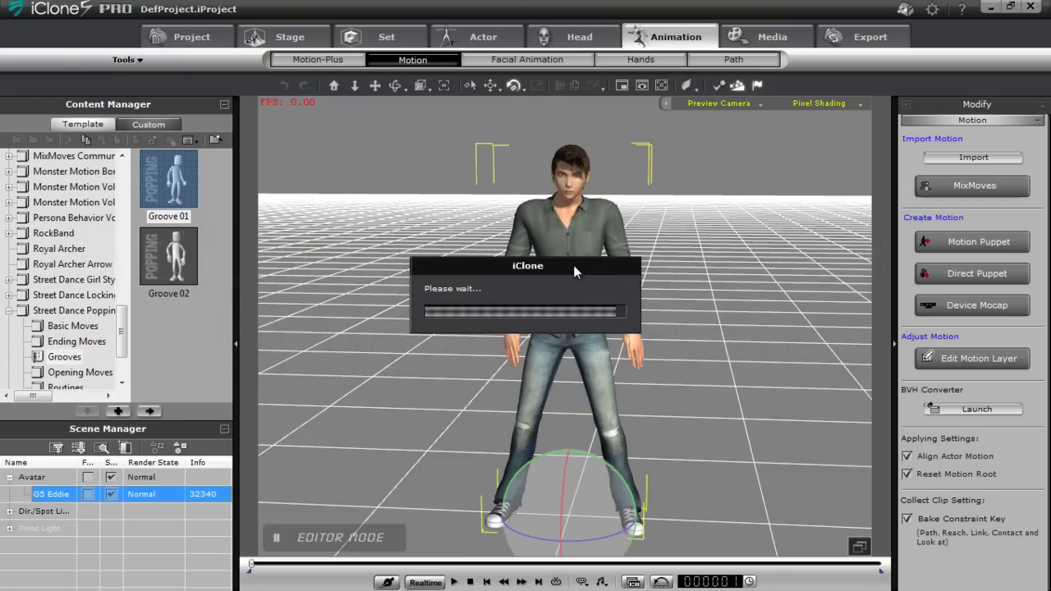
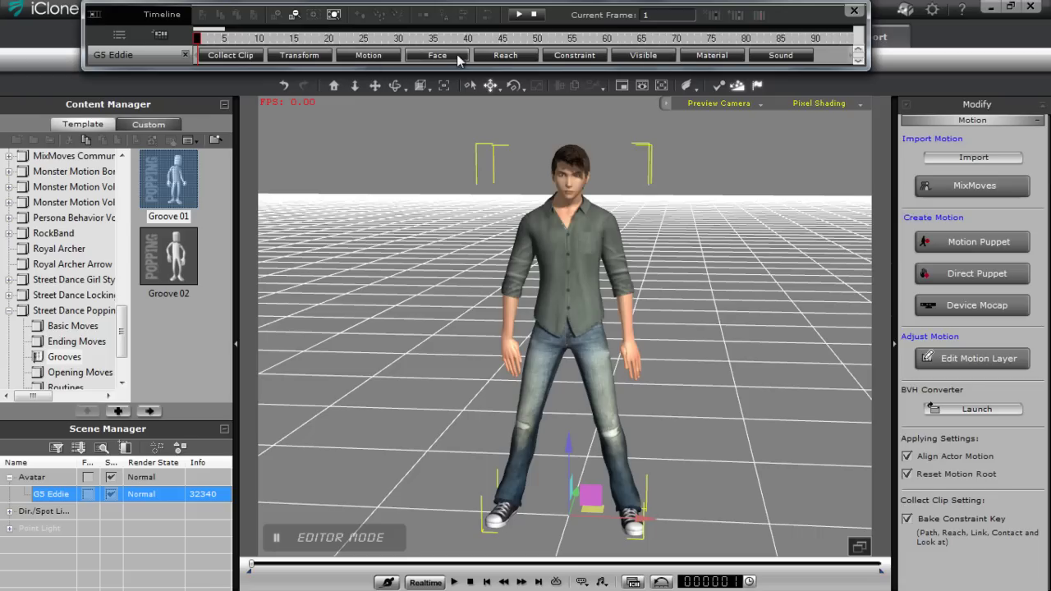
# Show G5 Eddie's motion and collect clip tracks and mark the full length of the CoolDance clip for collecting
pyautogui.click(386, 58)
pyautogui.moveTo(223, 29); pyautogui.dragTo(391, 25)
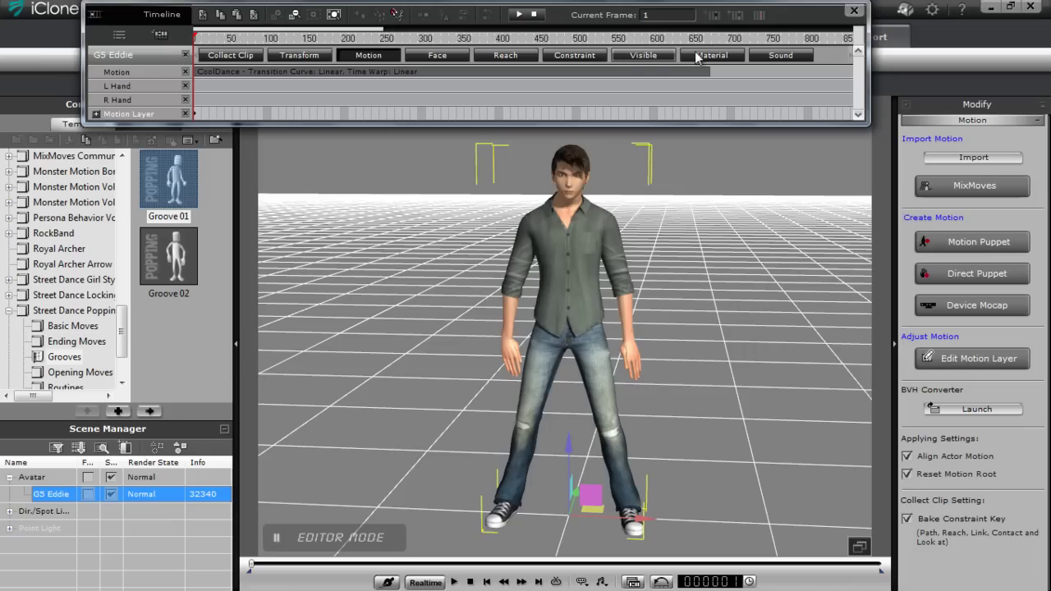
pyautogui.click(234, 55)
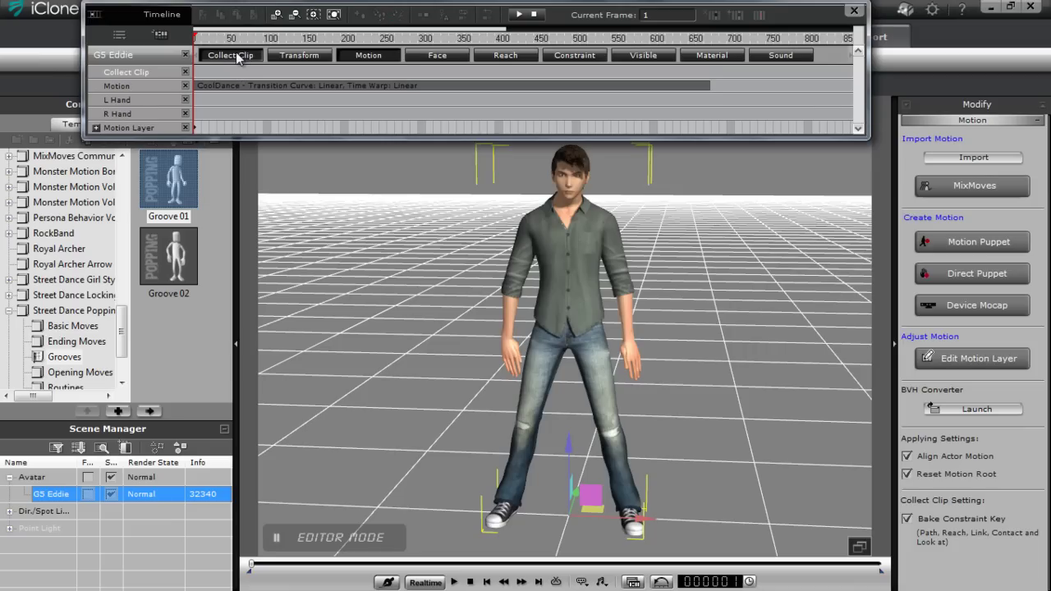
pyautogui.moveTo(707, 67); pyautogui.dragTo(175, 74)
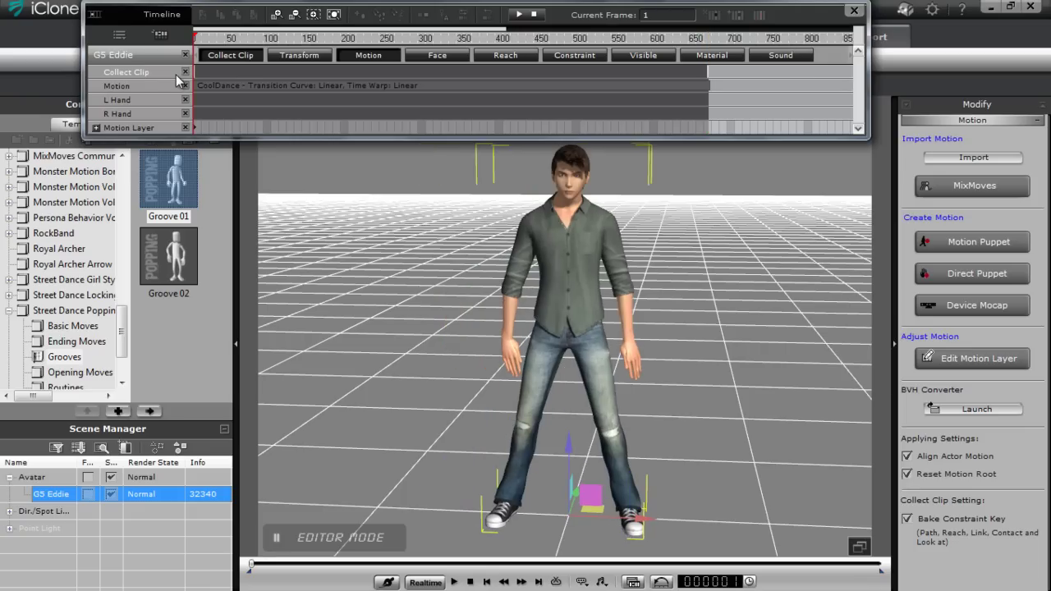
# Add the collected clip to the library as a motion saved on the desktop under the name CoolDance2
pyautogui.rightClick(256, 71)
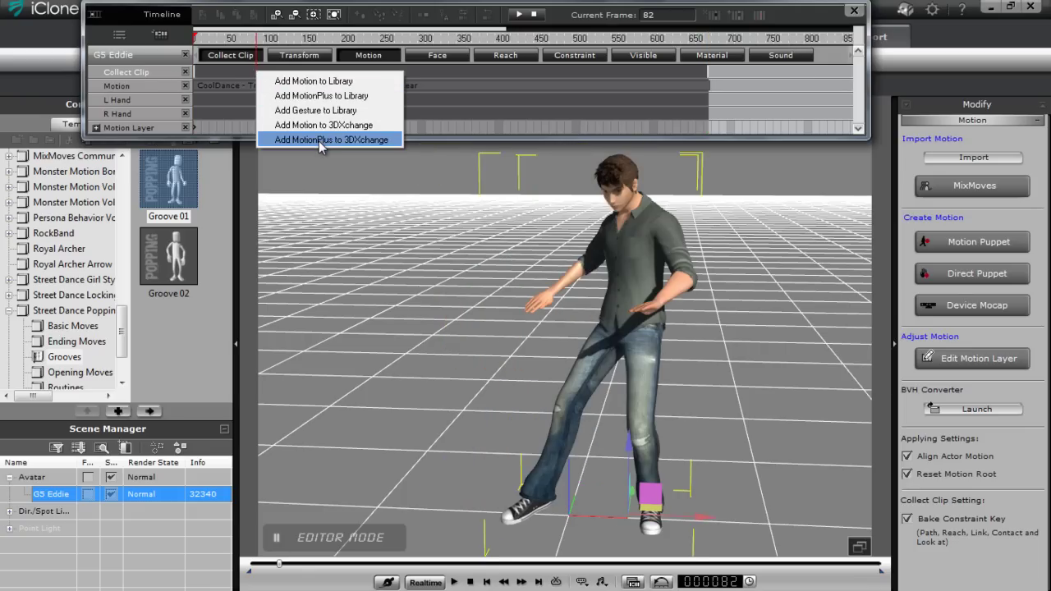
pyautogui.click(343, 82)
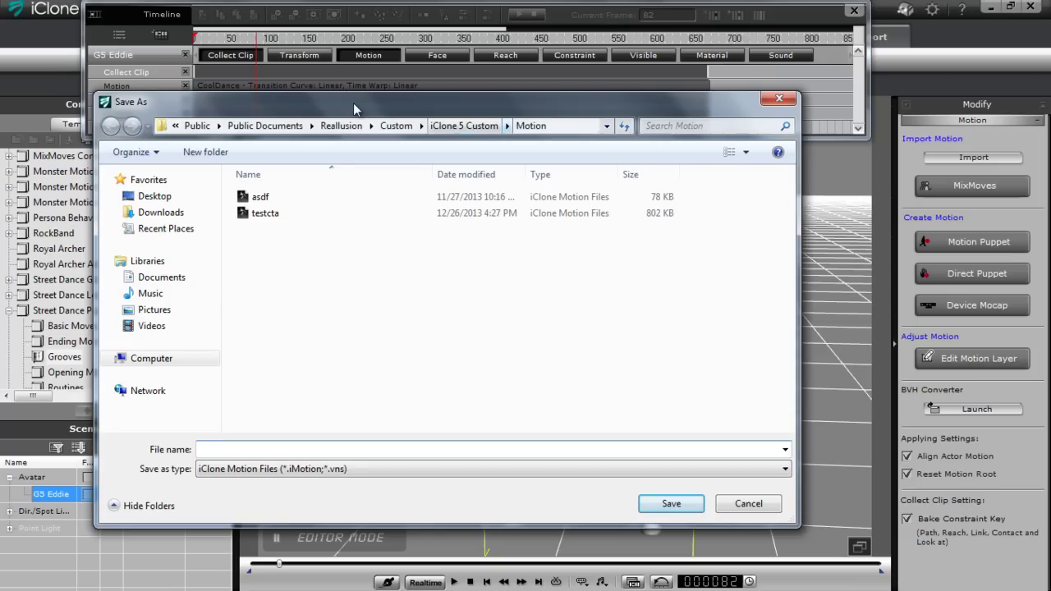
pyautogui.click(156, 197)
pyautogui.click(306, 449)
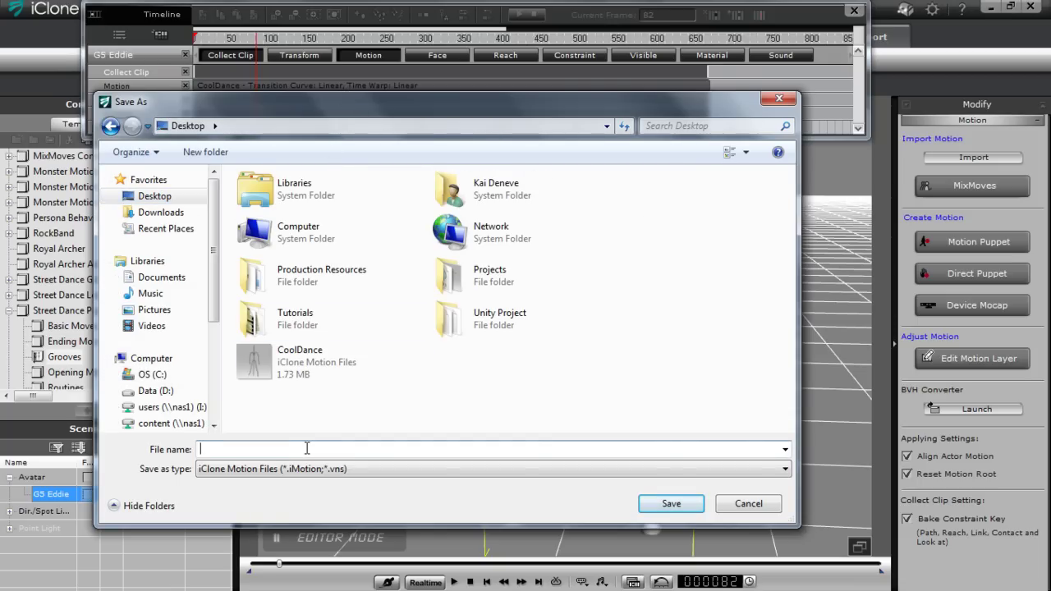
pyautogui.write('CoolDance2')
pyautogui.click(671, 503)
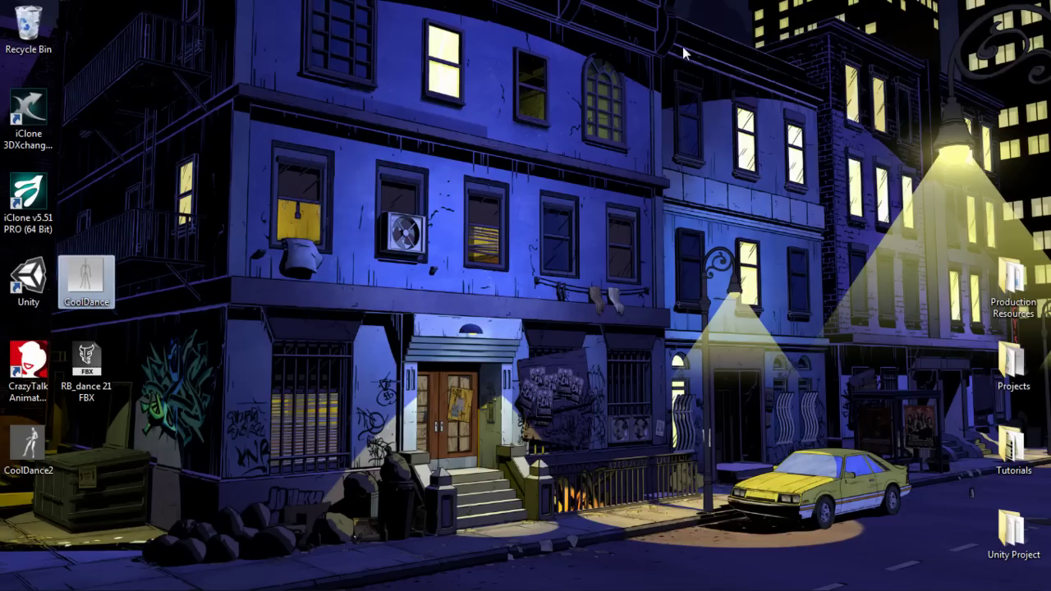
# Place CoolDance2 beside CoolDance on the desktop and apply it to the character in CrazyTalk Animator
pyautogui.moveTo(29, 448); pyautogui.dragTo(150, 275)
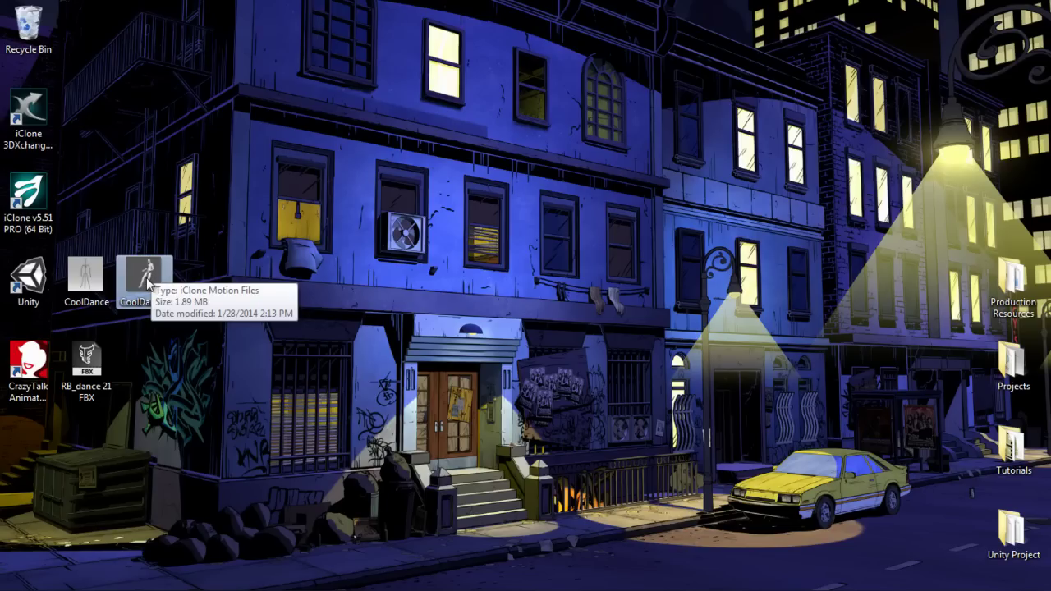
pyautogui.moveTo(145, 283); pyautogui.dragTo(390, 299)
pyautogui.hotkey('alt', 'Tab')
pyautogui.hotkey('alt', 'Tab')
pyautogui.hotkey('alt', 'Tab')
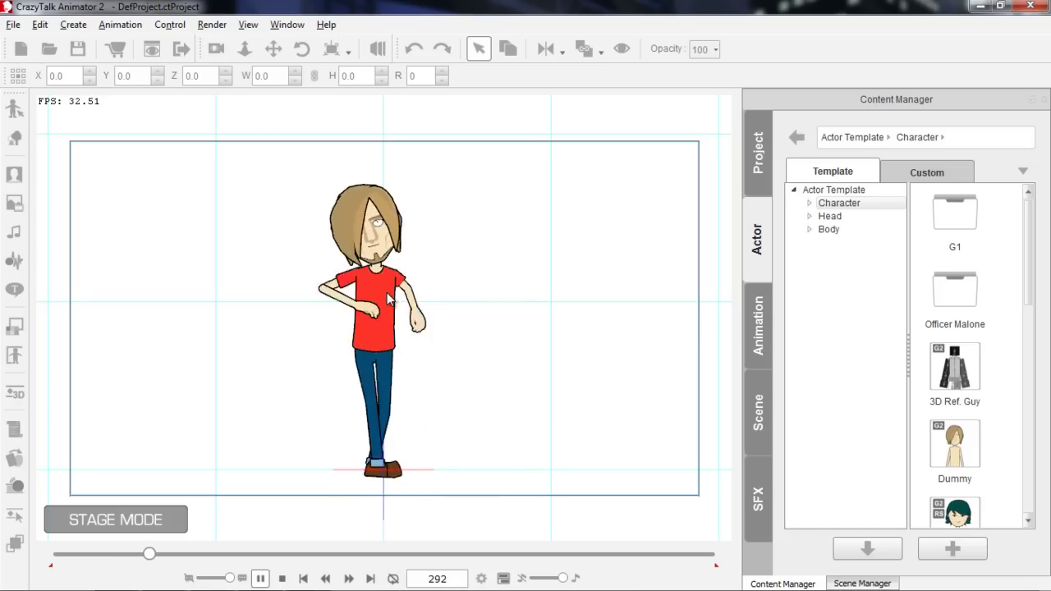
# Play the applied dance from near its start and stop at frame 297
pyautogui.press('space')
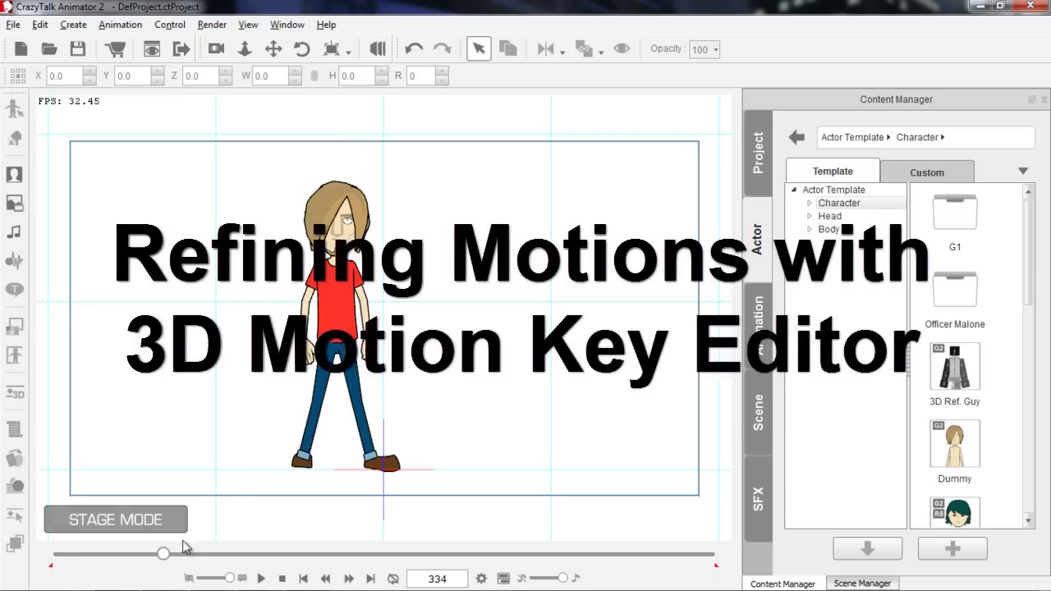
pyautogui.moveTo(166, 559); pyautogui.dragTo(76, 560)
pyautogui.press('space')
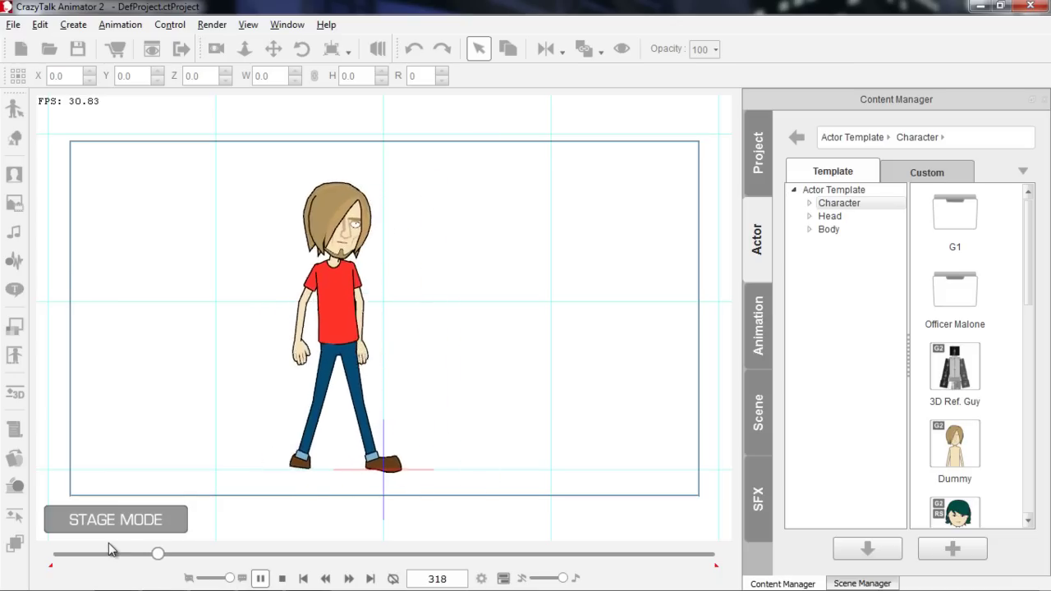
pyautogui.press('space')
pyautogui.moveTo(162, 554); pyautogui.dragTo(150, 558)
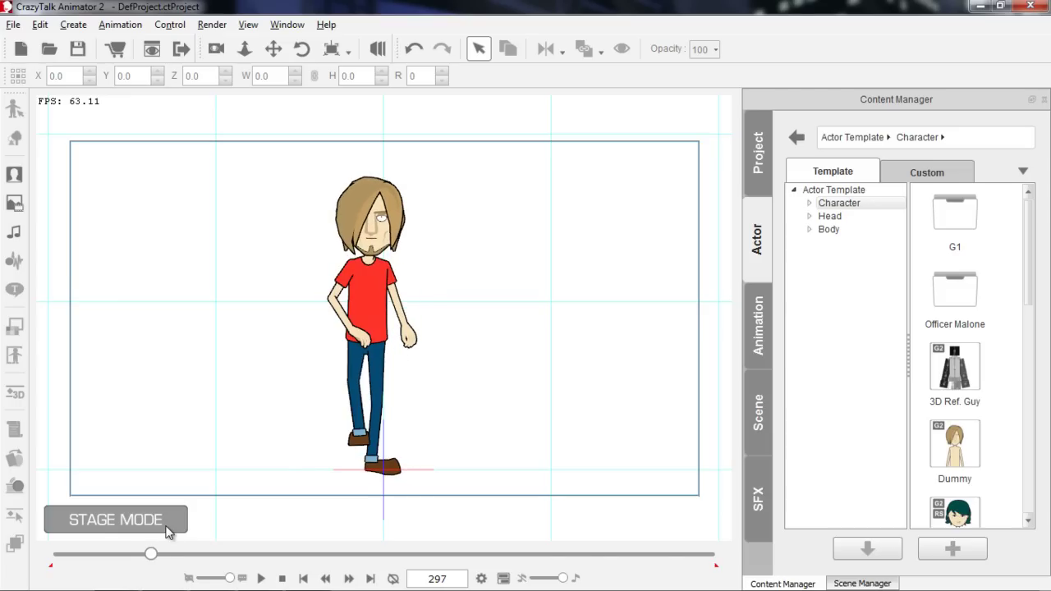
# Open the timeline for the selected character, hide the project track and show the 3D Motion tracks
pyautogui.press('F3')
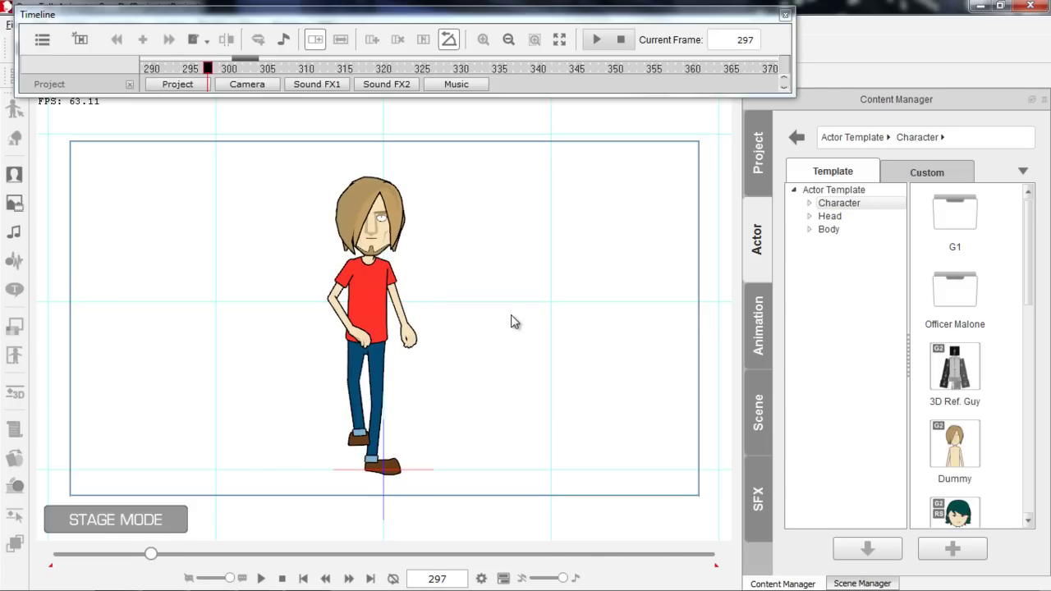
pyautogui.click(363, 288)
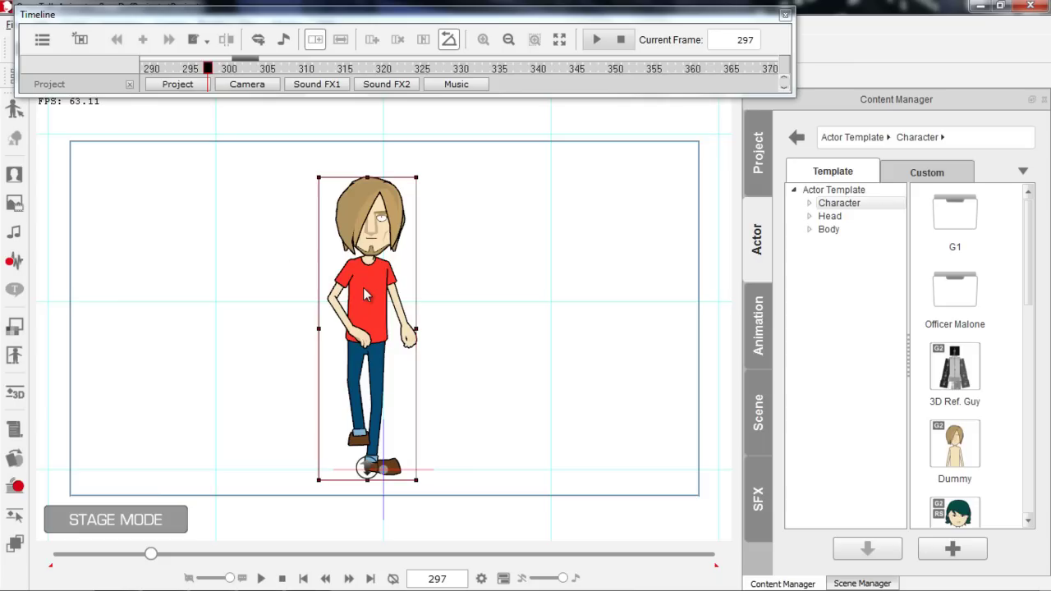
pyautogui.click(80, 41)
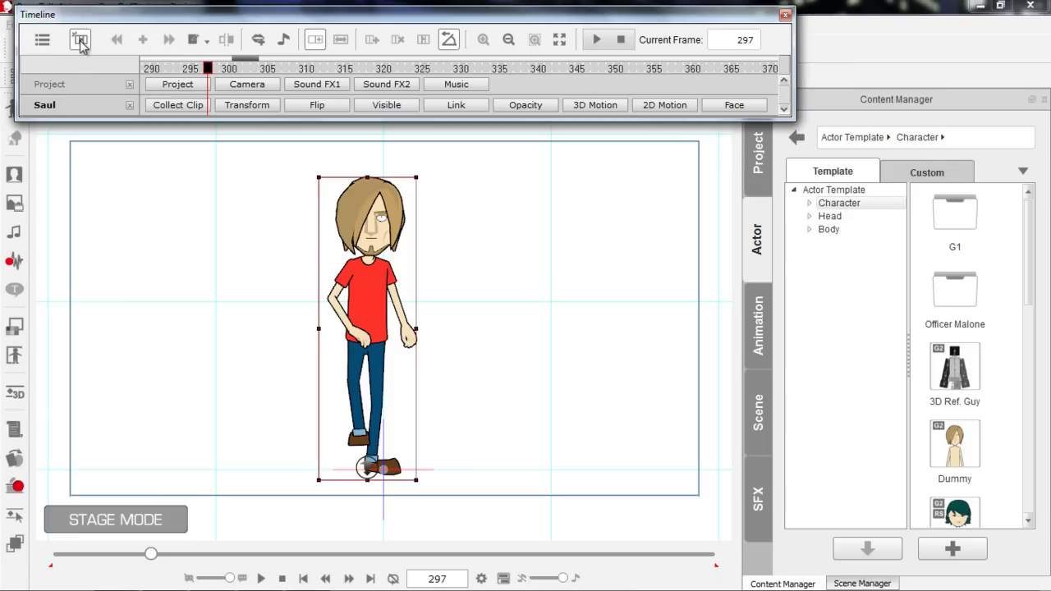
pyautogui.click(129, 86)
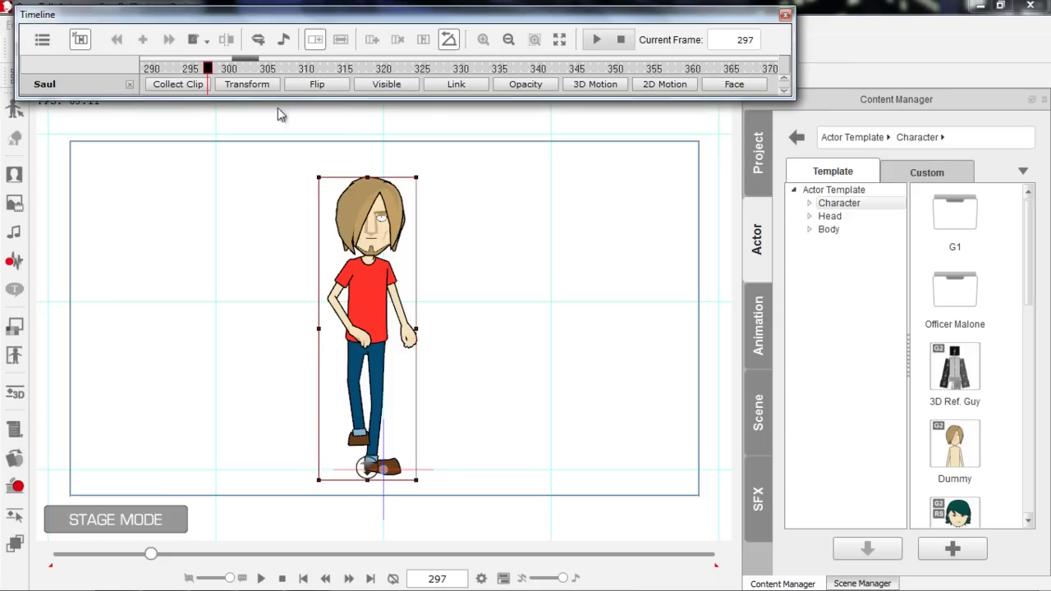
pyautogui.click(595, 85)
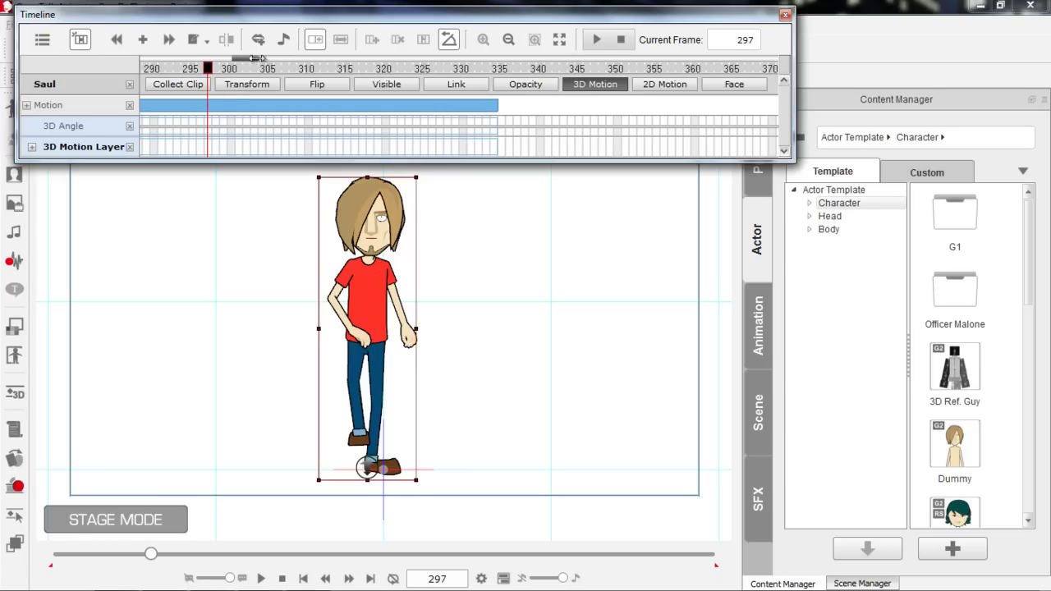
# Play short passages of the CoolDance2 motion starting from frames 295 and 297
pyautogui.moveTo(259, 57); pyautogui.dragTo(238, 64)
pyautogui.click(394, 69)
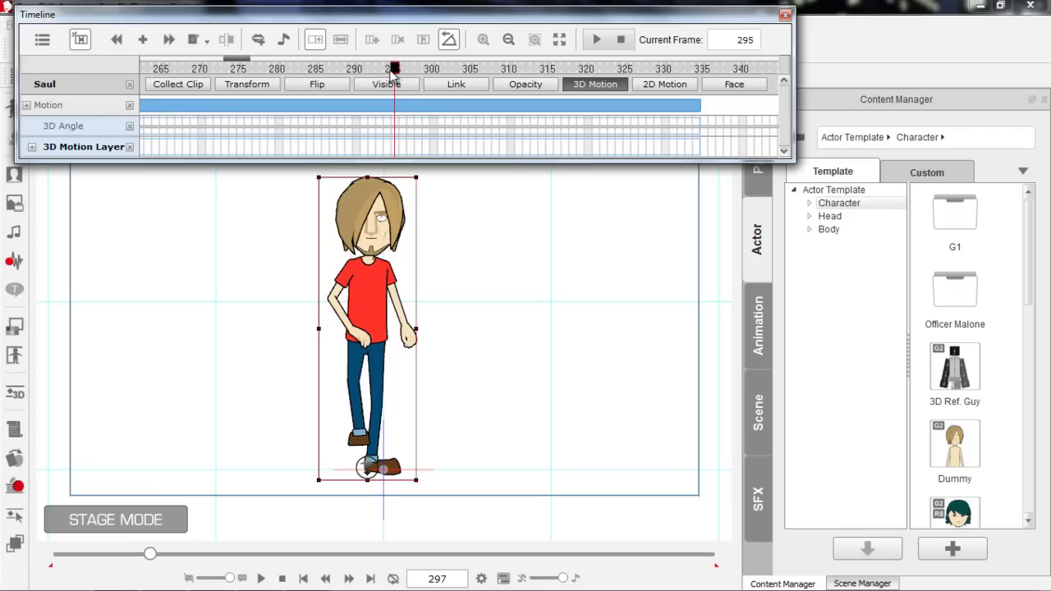
pyautogui.press('space')
pyautogui.press('space')
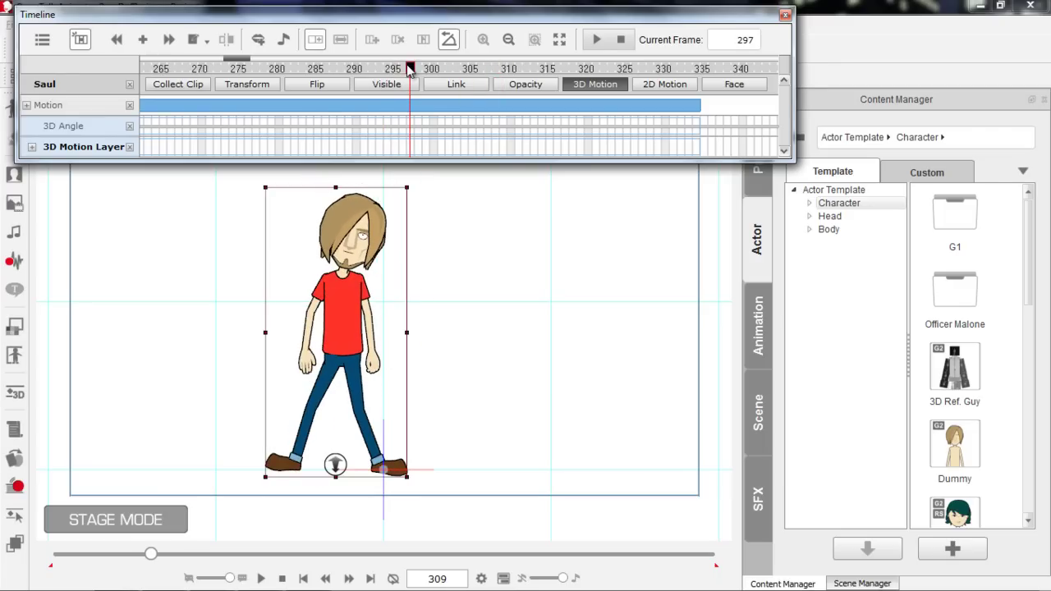
pyautogui.click(409, 68)
pyautogui.press('space')
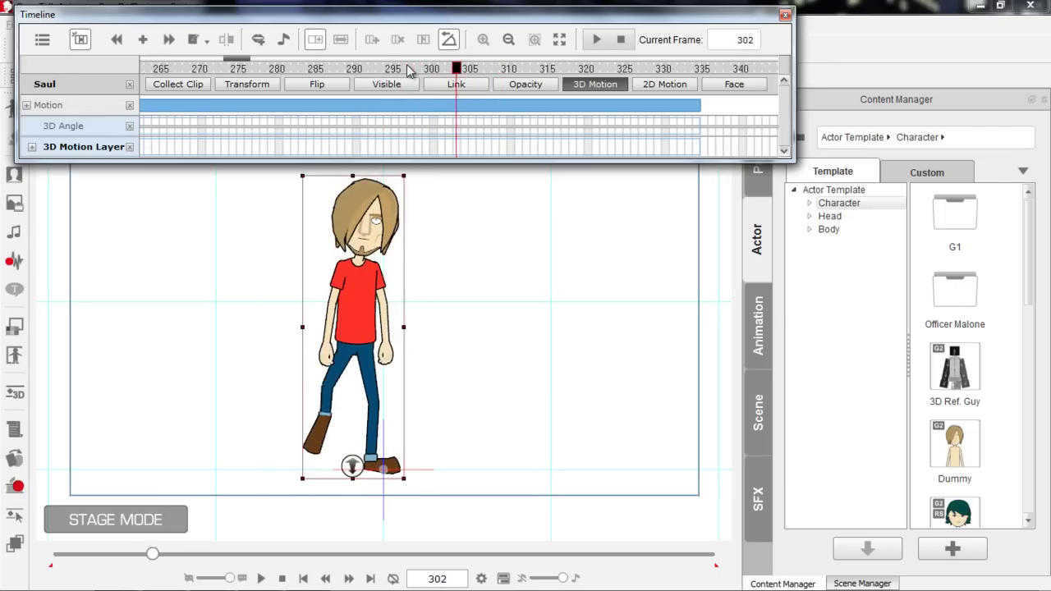
# Step back through the CoolDance2 motion frame by frame and stop at frame 298
pyautogui.press('Left')
pyautogui.press('Left')
pyautogui.press('Left')
pyautogui.press('Left')
pyautogui.press('Left')
pyautogui.press('Left')
pyautogui.press('Left')
pyautogui.press('Left')
pyautogui.press('Left')
pyautogui.press('Left')
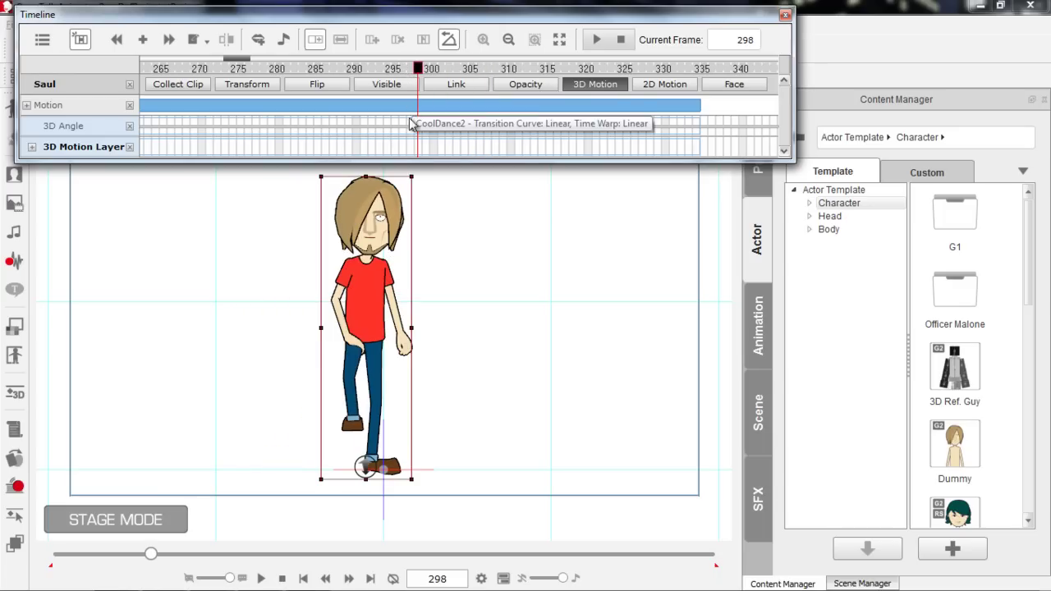
# Check frames 295 to 299 of the dance, open the 3D Motion Key Editor and add a 3D Motion Layer key at frame 298
pyautogui.click(394, 70)
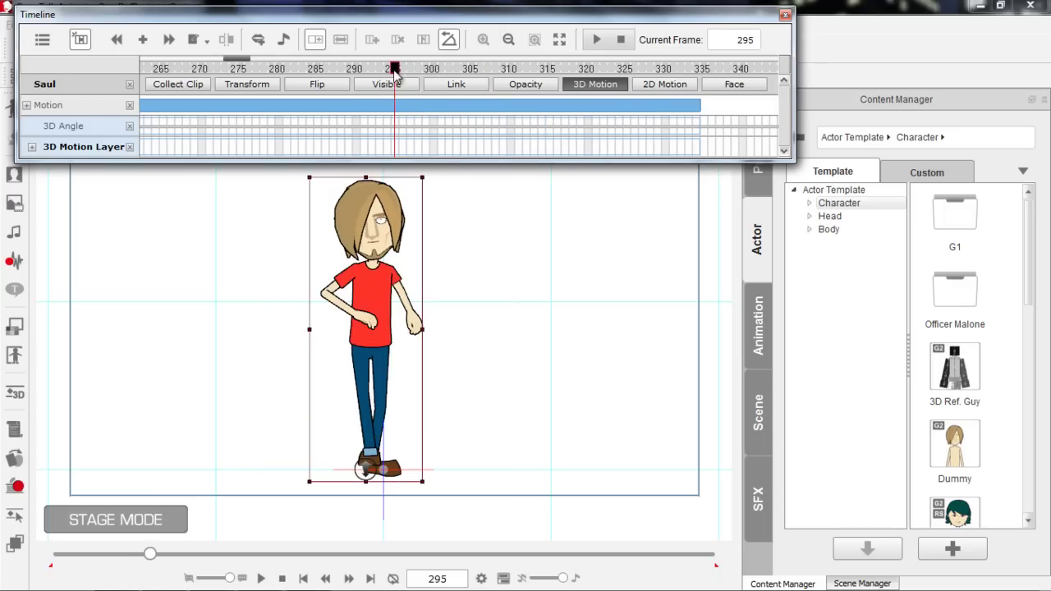
pyautogui.click(413, 71)
pyautogui.click(425, 71)
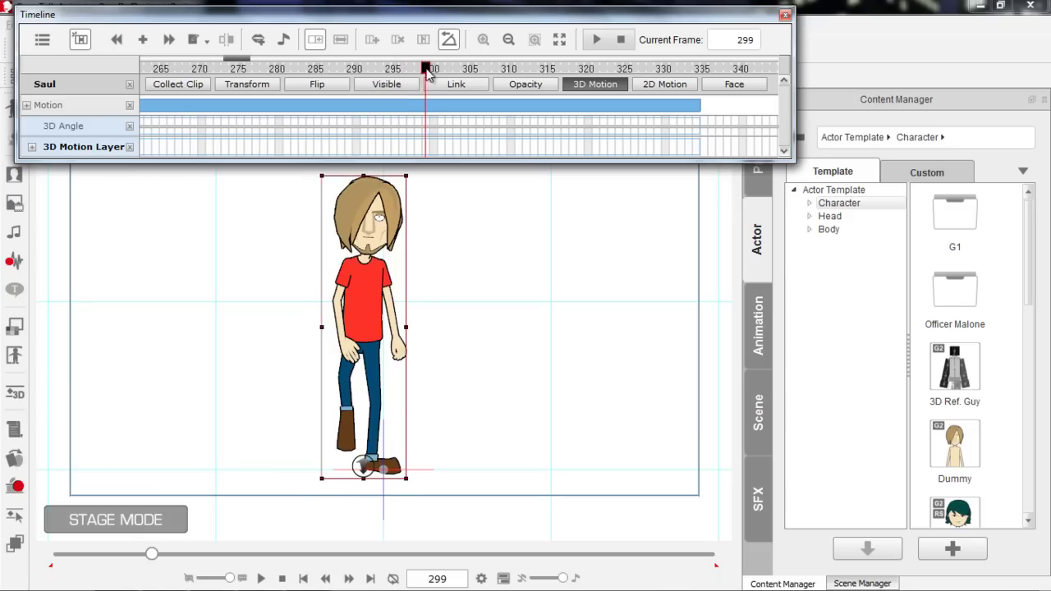
pyautogui.click(417, 71)
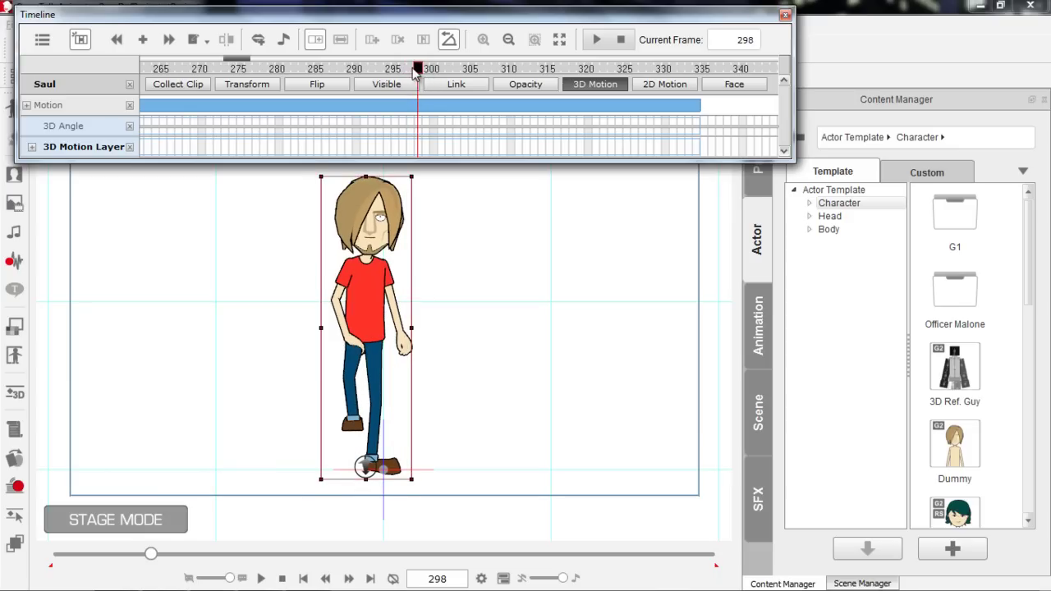
pyautogui.click(418, 146)
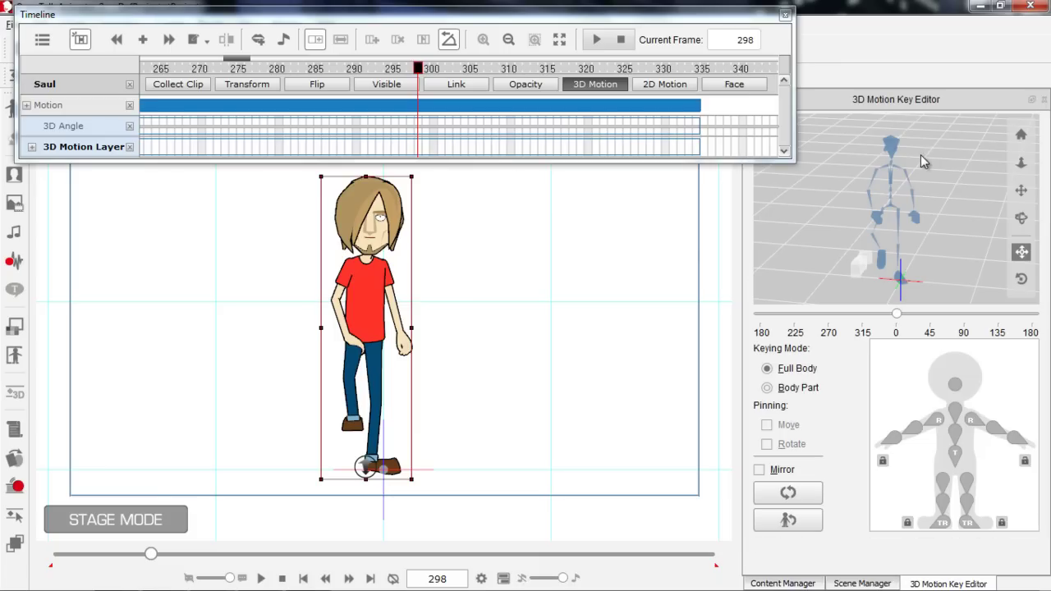
pyautogui.click(419, 150)
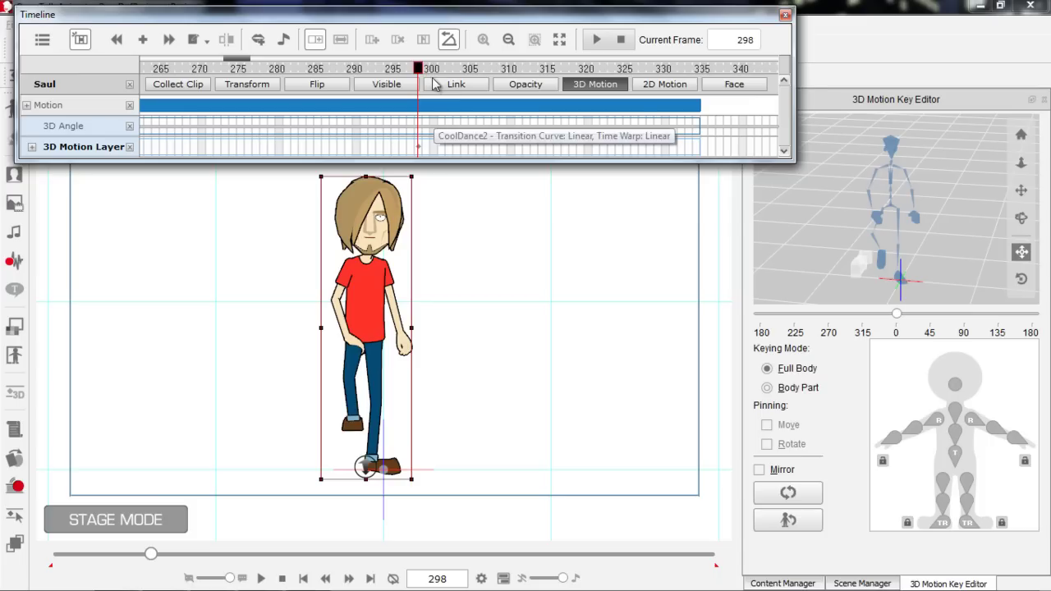
# At frame 301, rotate the character's right lower leg in the 3D Motion Key Editor to correct the stretched foot pose
pyautogui.moveTo(418, 71); pyautogui.dragTo(443, 73)
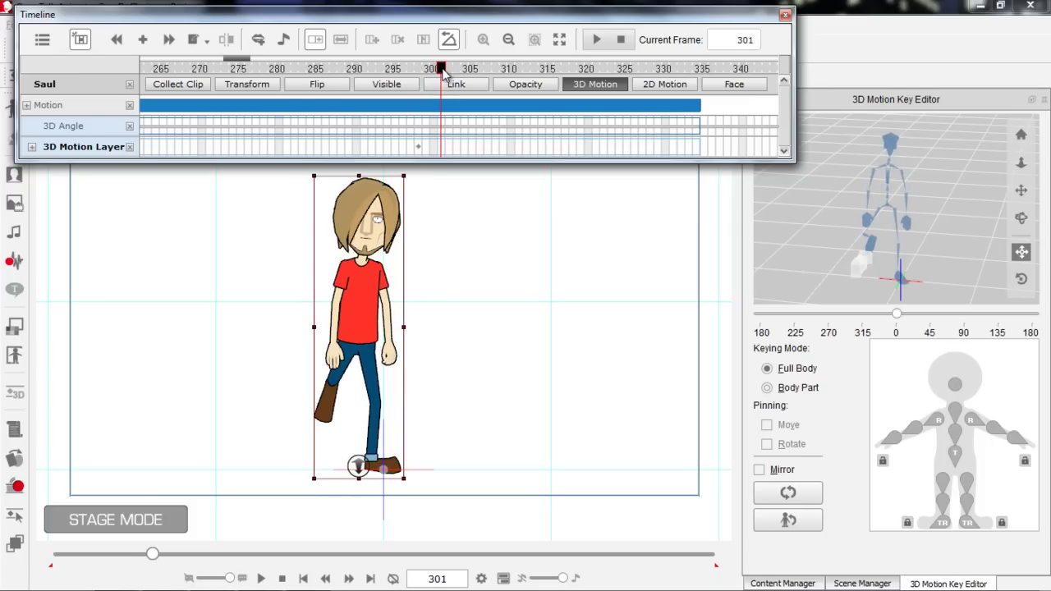
pyautogui.moveTo(903, 259); pyautogui.dragTo(948, 238)
pyautogui.click(942, 488)
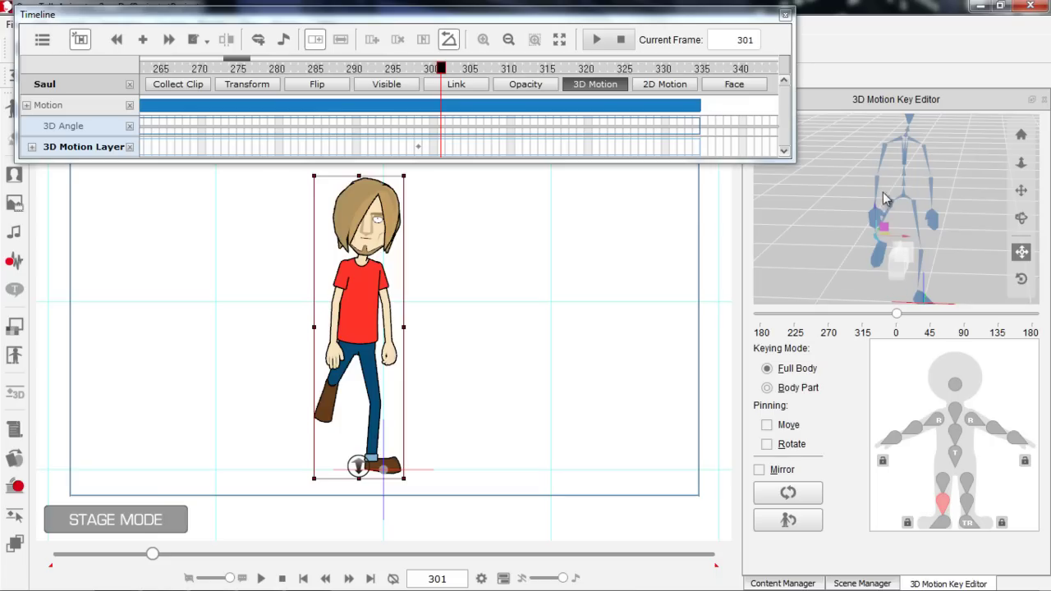
pyautogui.press('e')
pyautogui.moveTo(869, 245); pyautogui.dragTo(868, 236)
pyautogui.moveTo(869, 227); pyautogui.dragTo(870, 212)
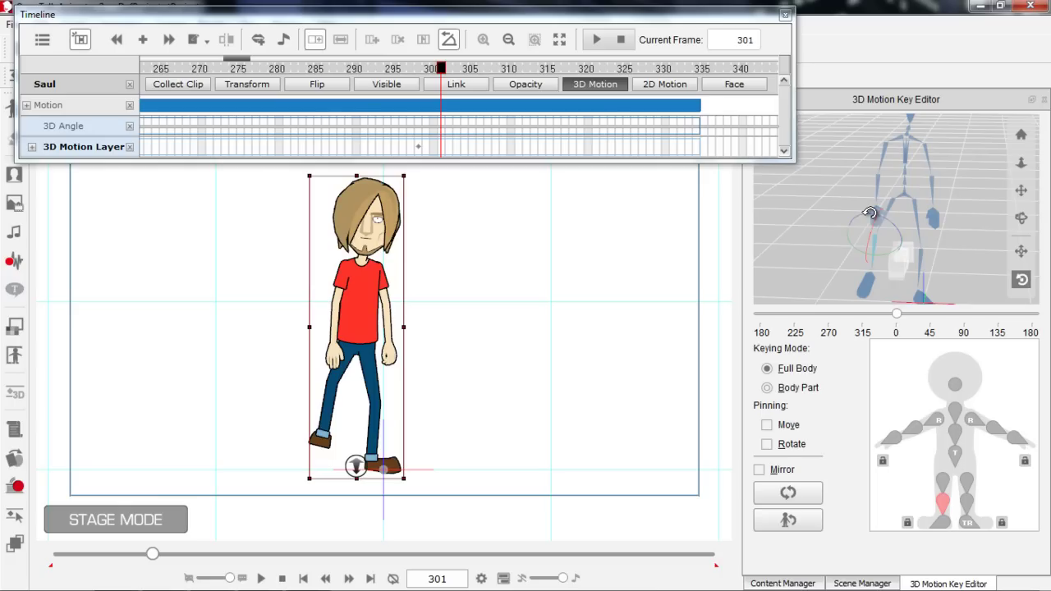
# Play the passage around the edited leg several times, starting from about frames 295 to 298
pyautogui.click(413, 71)
pyautogui.press('space')
pyautogui.click(398, 70)
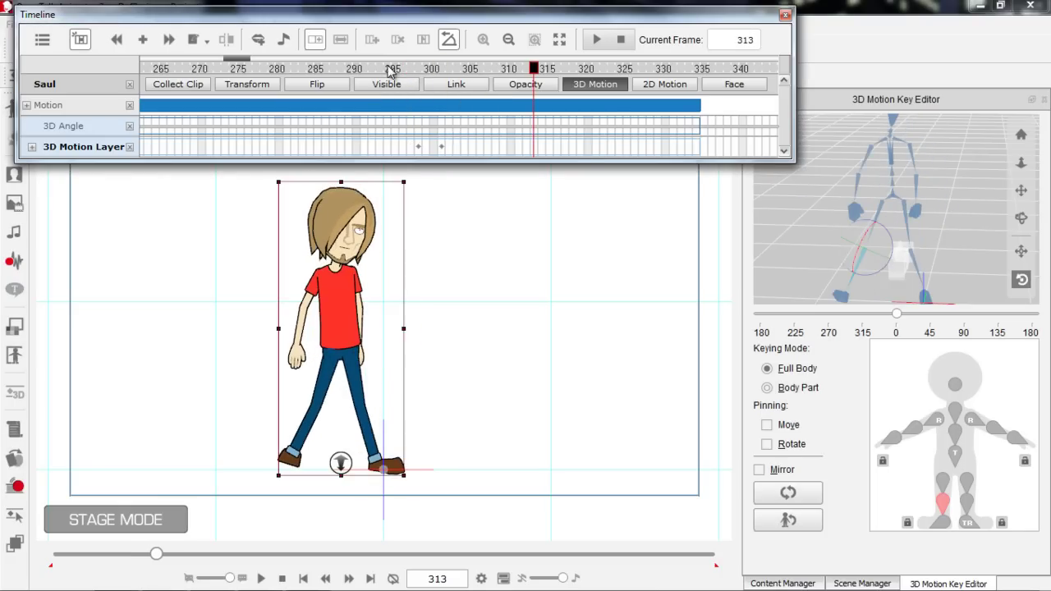
pyautogui.press('space')
pyautogui.click(390, 70)
pyautogui.press('space')
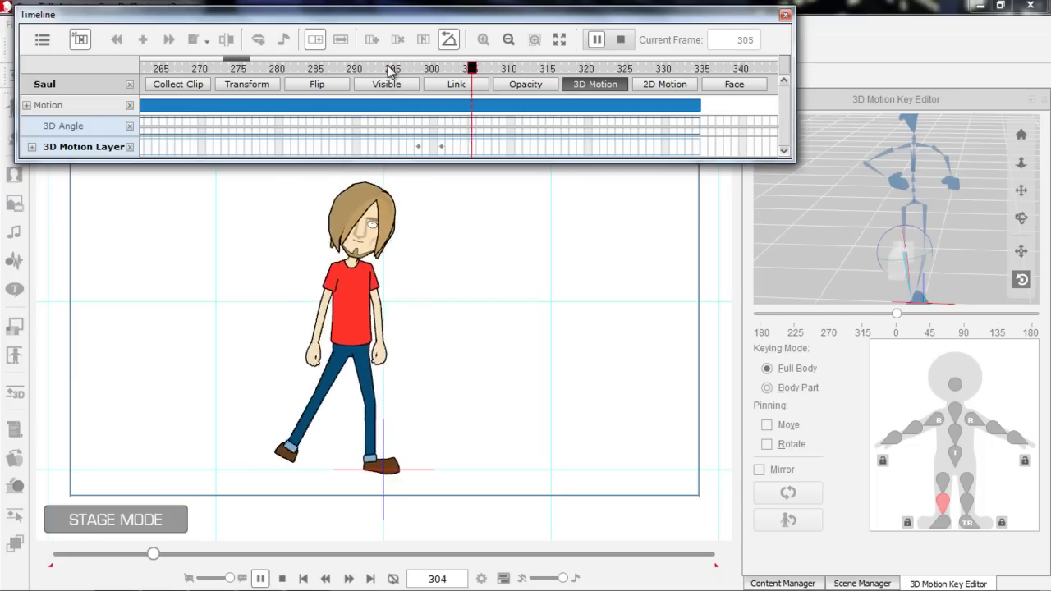
pyautogui.click(390, 70)
pyautogui.press('space')
pyautogui.press('space')
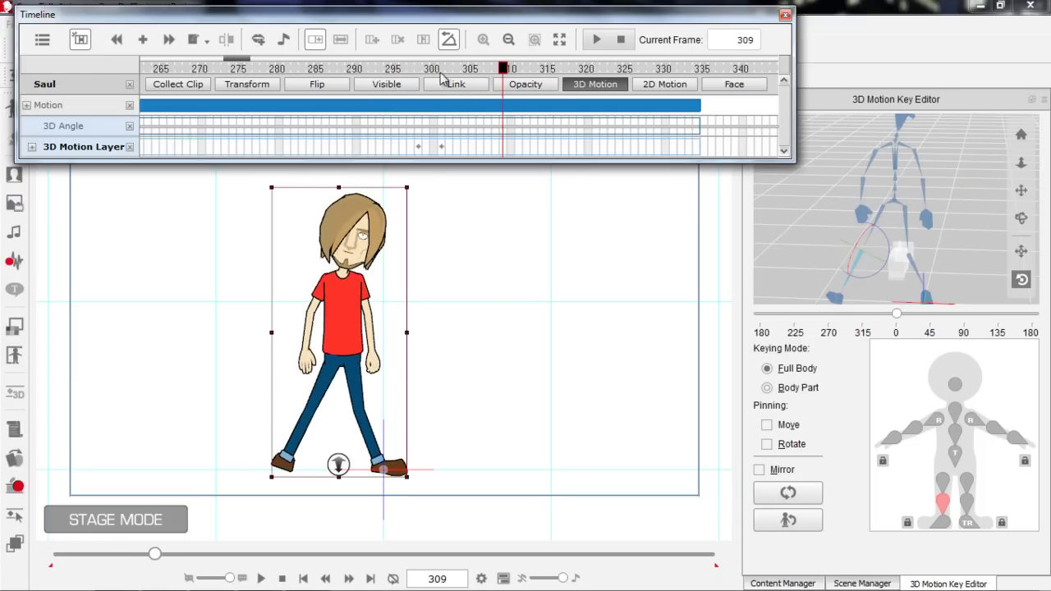
# Reset the layer pose with a key at frame 307 and replay the leg correction from about frame 296
pyautogui.moveTo(445, 73); pyautogui.dragTo(486, 70)
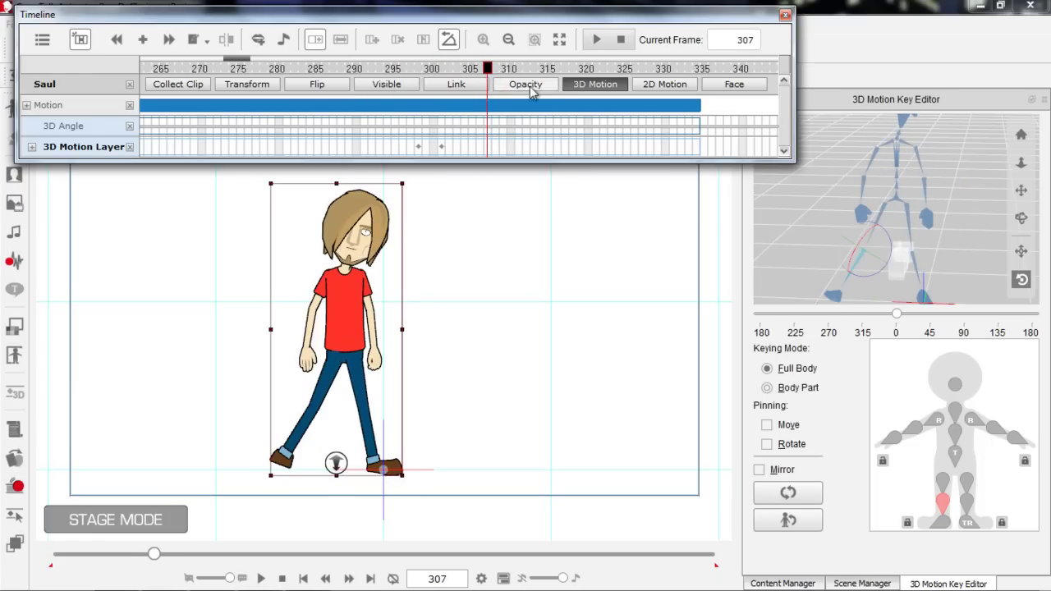
pyautogui.click(803, 495)
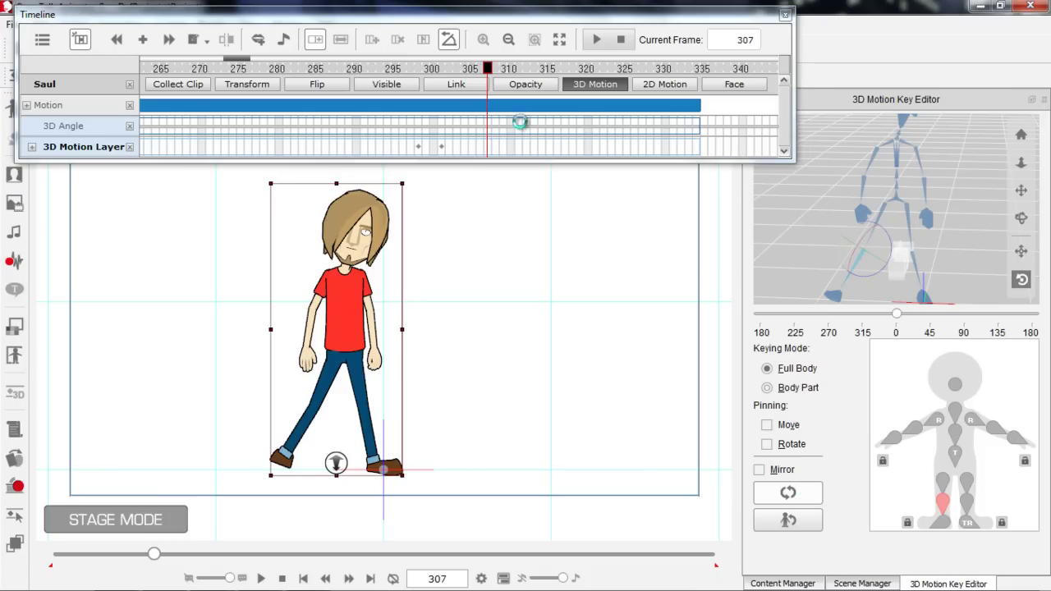
pyautogui.click(403, 69)
pyautogui.press('space')
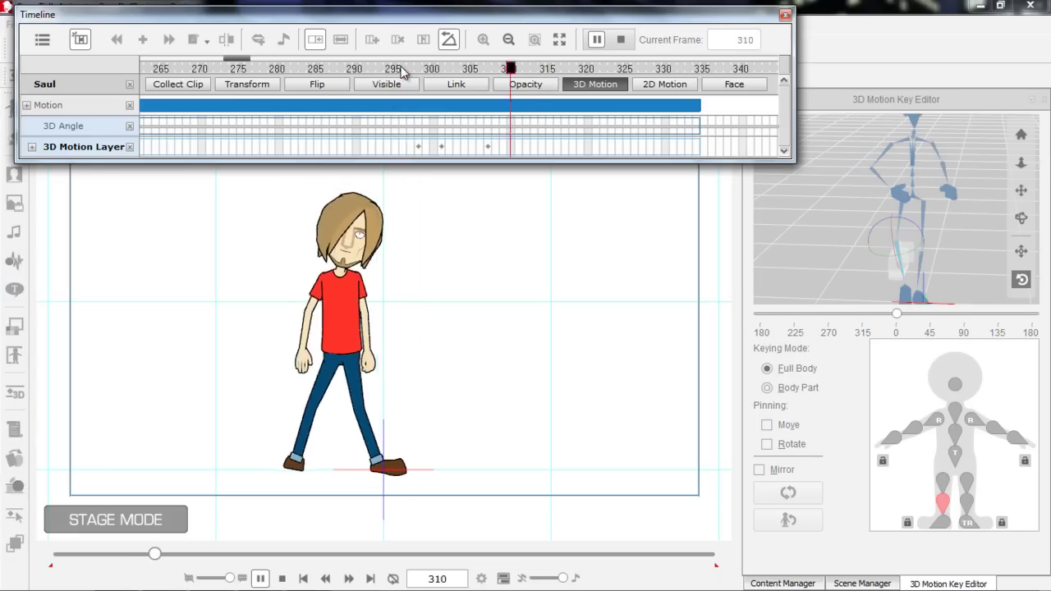
pyautogui.press('space')
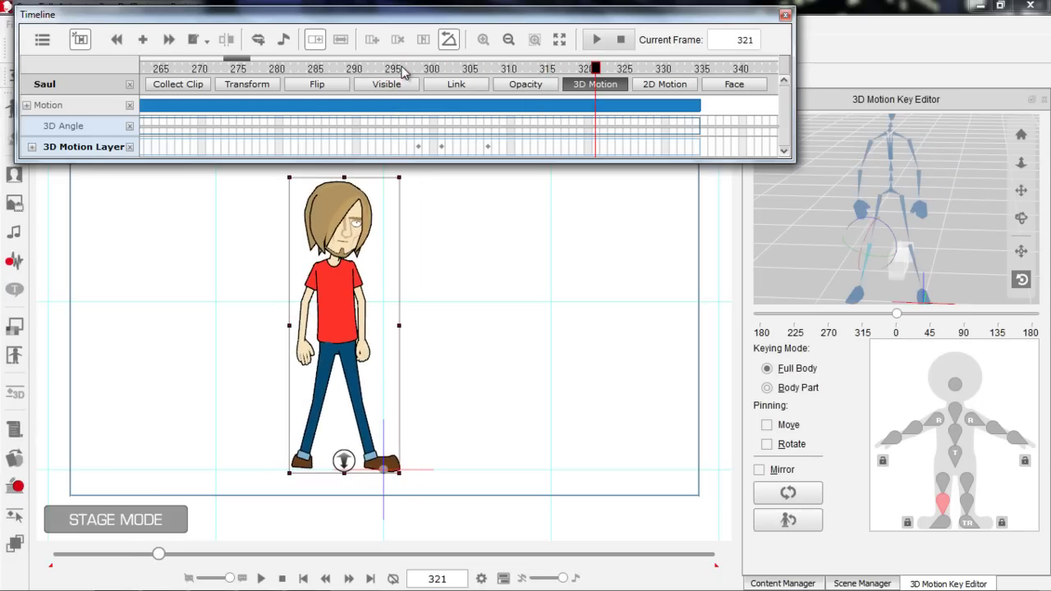
# Play the dance from near its start and stop at frame 143
pyautogui.moveTo(246, 62); pyautogui.dragTo(144, 66)
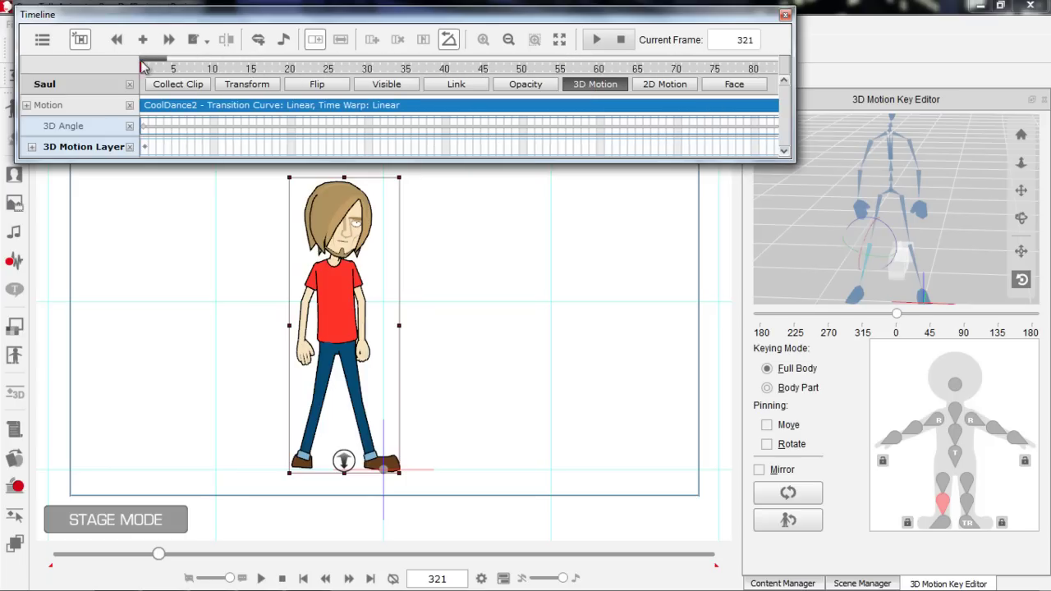
pyautogui.click(162, 68)
pyautogui.press('space')
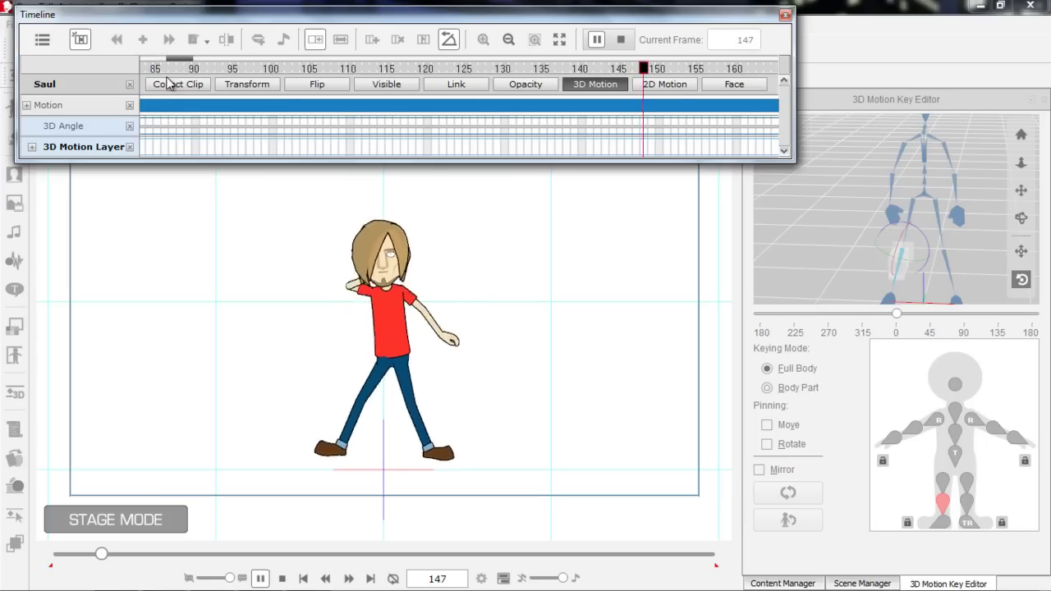
pyautogui.click(605, 69)
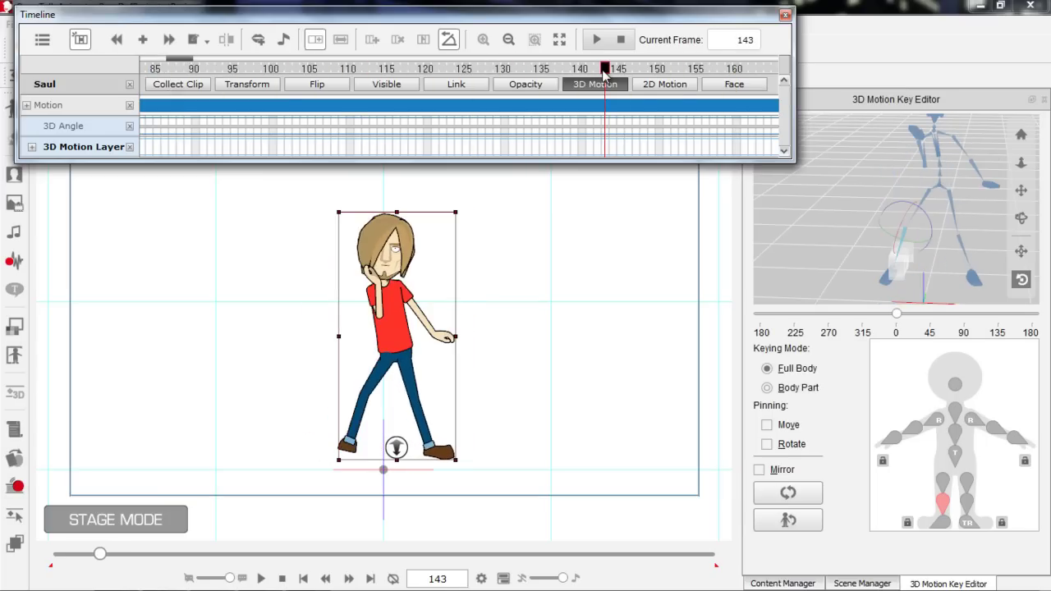
# Step back and forth frame by frame around frames 143 to 147 to examine the raised right arm, ending at frame 144
pyautogui.press('Left')
pyautogui.press('Left')
pyautogui.press('Left')
pyautogui.press('Right')
pyautogui.press('Right')
pyautogui.press('Right')
pyautogui.press('Right')
pyautogui.press('Right')
pyautogui.press('Right')
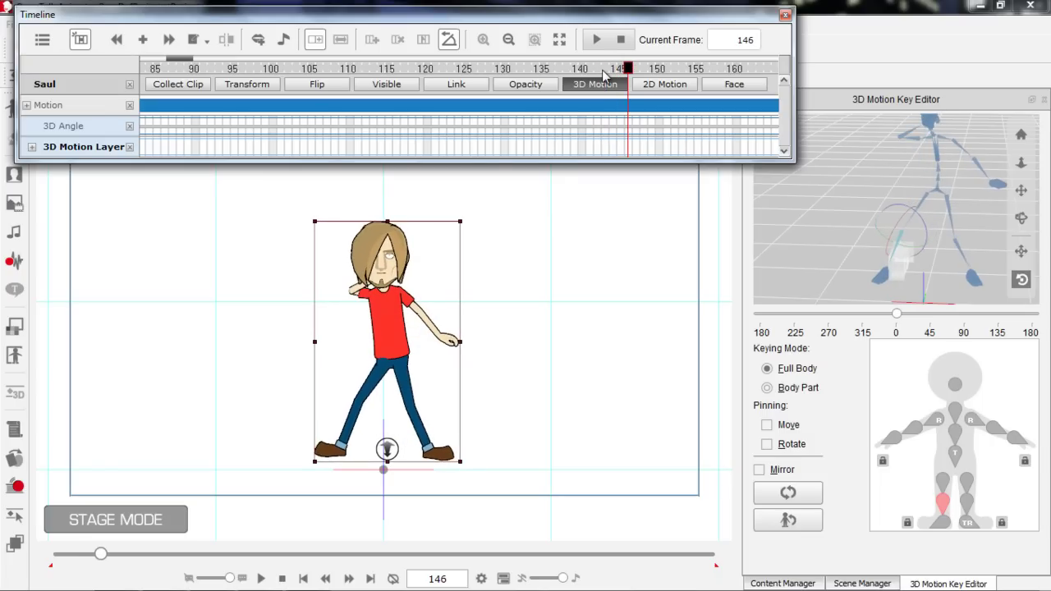
pyautogui.press('Left')
pyautogui.press('Left')
pyautogui.press('Left')
pyautogui.press('Right')
pyautogui.press('Right')
pyautogui.press('Right')
pyautogui.press('Right')
pyautogui.press('Left')
pyautogui.press('Left')
pyautogui.press('Left')
pyautogui.press('Left')
pyautogui.press('Left')
pyautogui.press('Right')
pyautogui.press('Right')
pyautogui.press('Right')
pyautogui.press('Right')
pyautogui.press('Right')
pyautogui.press('Left')
pyautogui.press('Left')
pyautogui.press('Left')
pyautogui.press('Left')
pyautogui.press('Left')
pyautogui.press('Left')
pyautogui.press('Right')
pyautogui.press('Right')
pyautogui.press('Right')
pyautogui.press('Right')
pyautogui.press('Right')
pyautogui.press('Right')
pyautogui.press('Right')
pyautogui.press('Right')
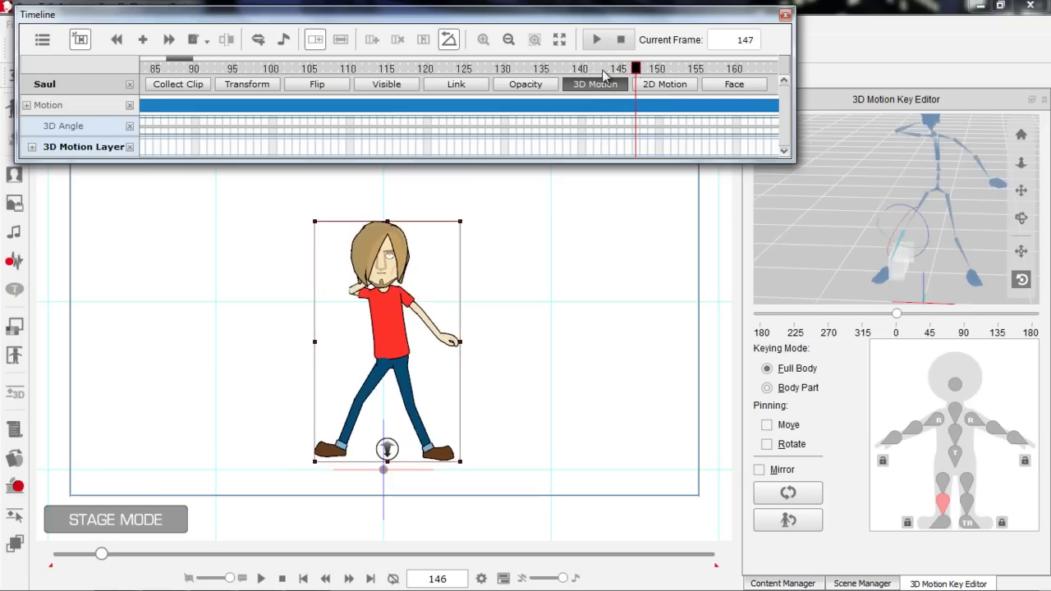
pyautogui.press('Right')
pyautogui.press('Left')
pyautogui.press('Left')
pyautogui.press('Left')
pyautogui.press('Left')
pyautogui.press('Right')
pyautogui.press('Right')
pyautogui.press('Left')
pyautogui.press('Left')
pyautogui.press('Left')
pyautogui.press('Left')
pyautogui.press('Left')
pyautogui.press('Left')
pyautogui.press('Left')
pyautogui.press('Right')
pyautogui.press('Right')
pyautogui.press('Right')
pyautogui.press('Right')
pyautogui.press('Left')
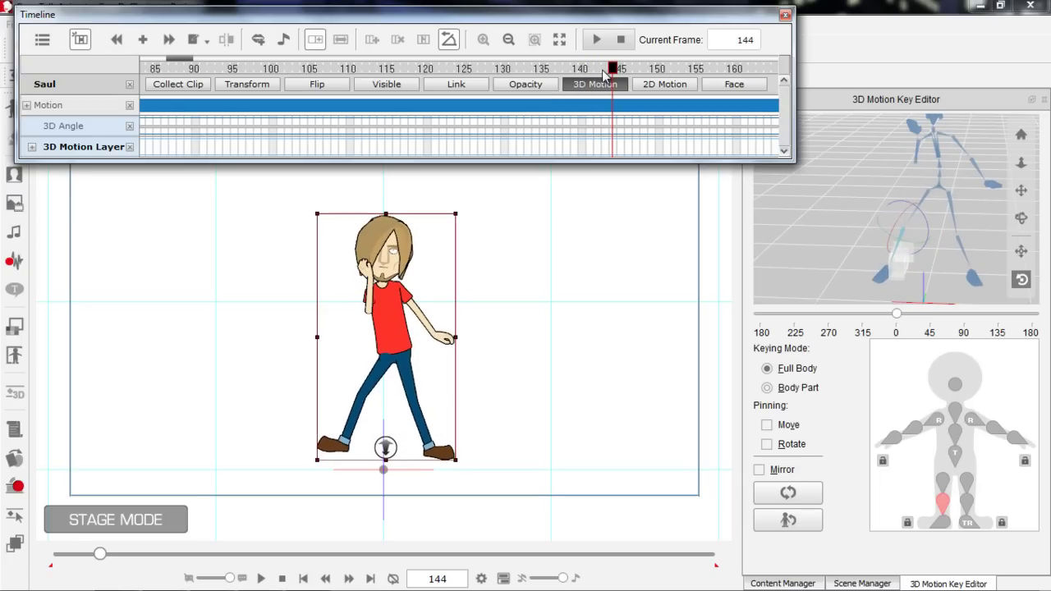
# Add a 3D Motion Layer key at frame 144, and at frame 145 rotate the right forearm outward, away from the face
pyautogui.click(611, 147)
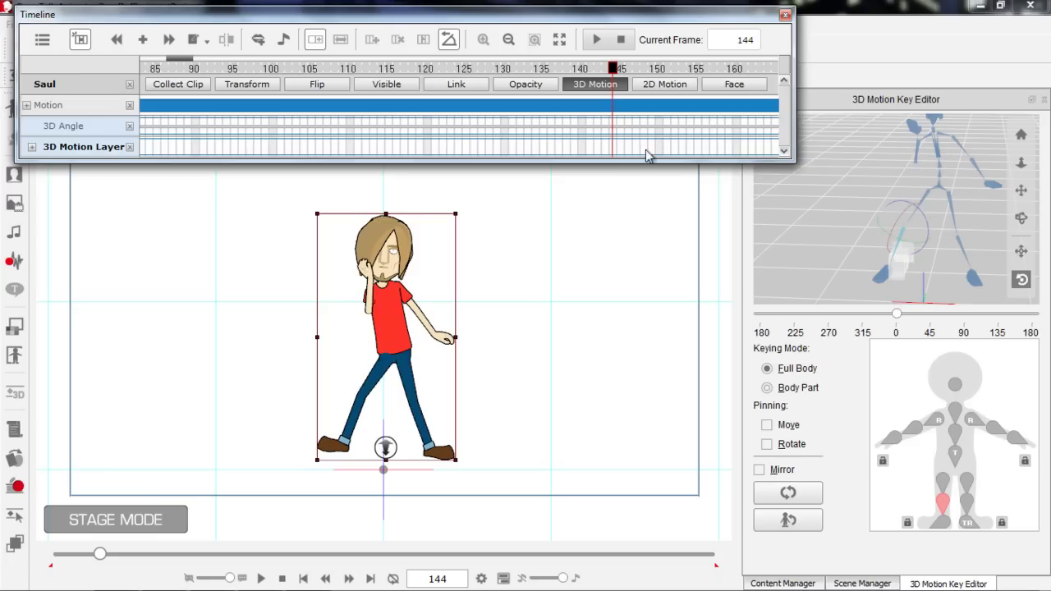
pyautogui.moveTo(908, 176); pyautogui.dragTo(889, 200)
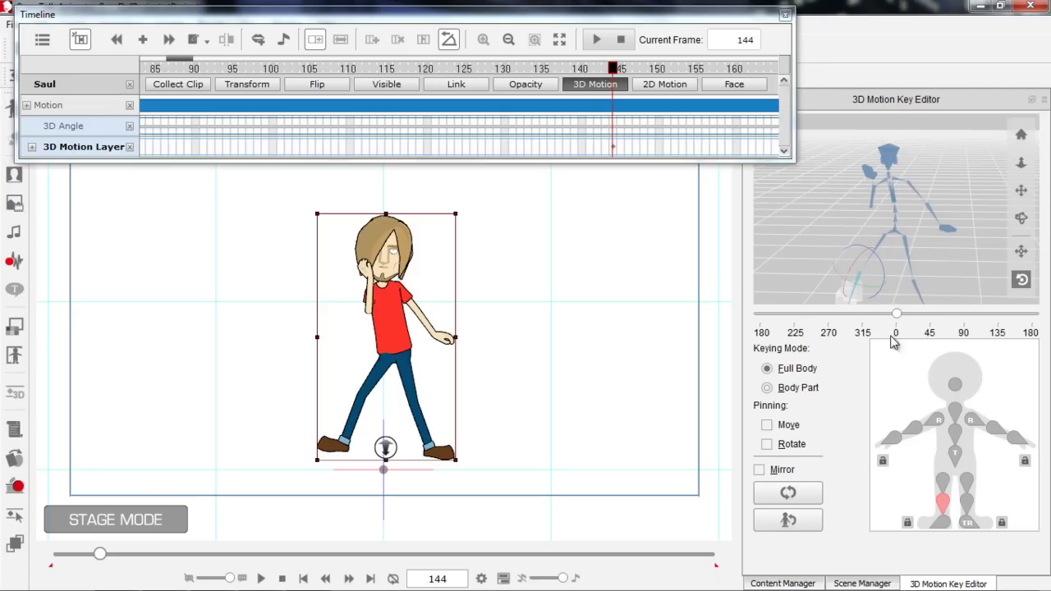
pyautogui.click(916, 431)
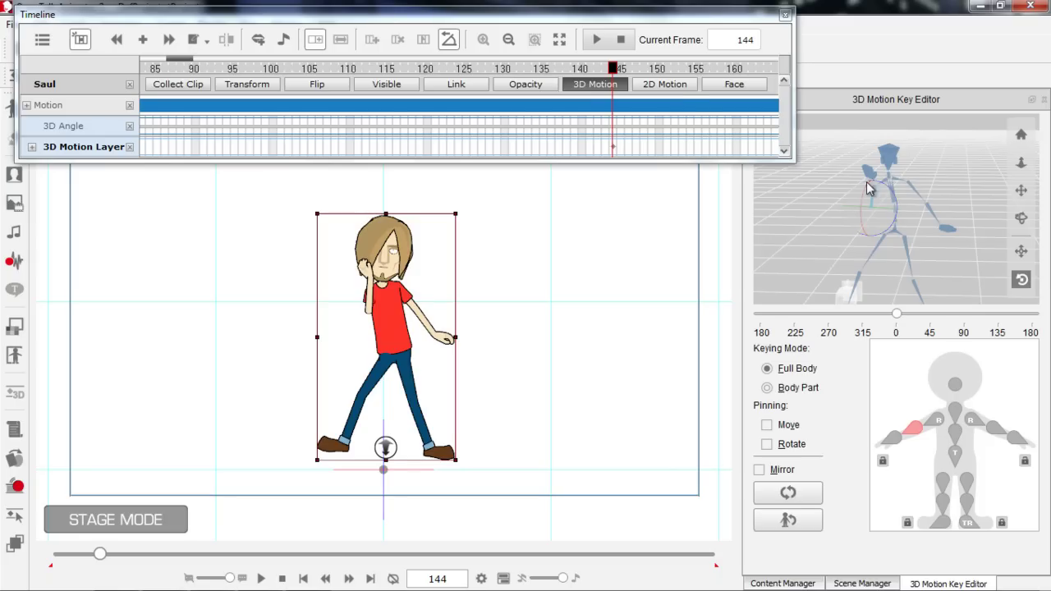
pyautogui.click(620, 69)
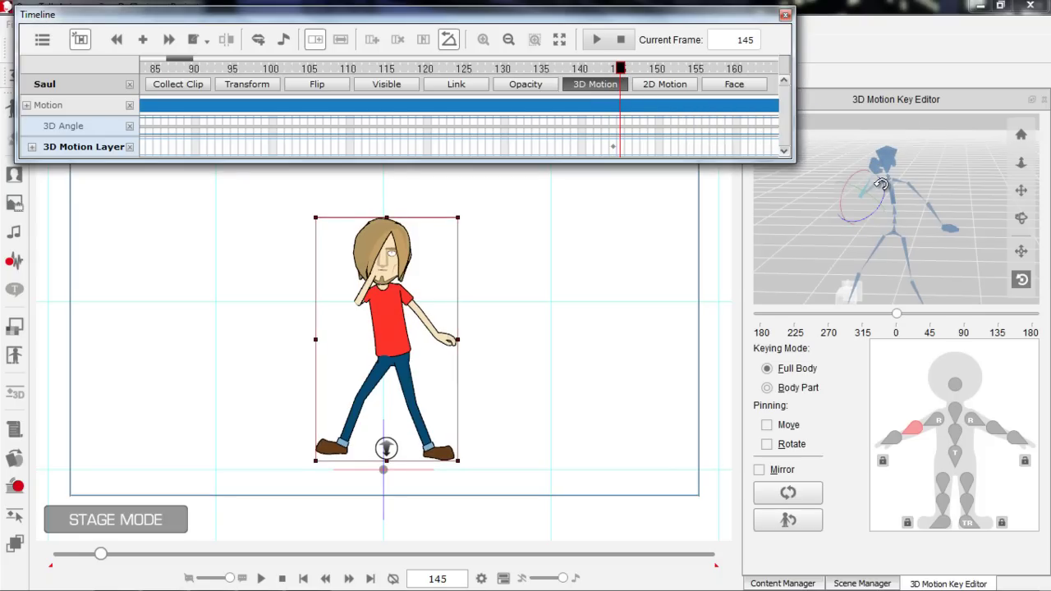
pyautogui.moveTo(857, 171); pyautogui.dragTo(810, 189)
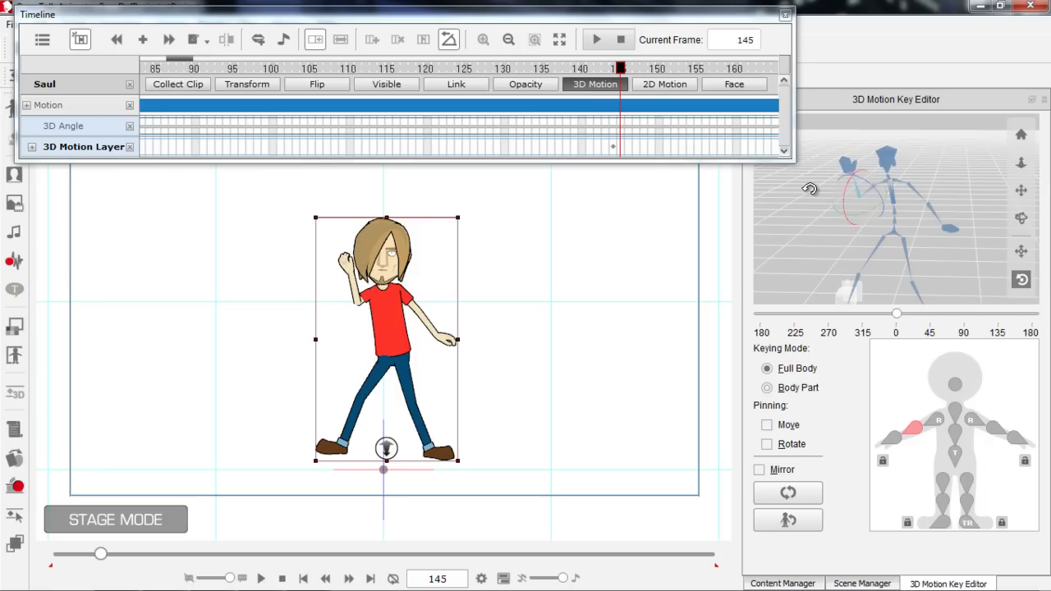
# Compare the neighbouring frames and rotate the right forearm slightly outward from the head at frame 146
pyautogui.click(614, 69)
pyautogui.press('Right')
pyautogui.press('Right')
pyautogui.press('Right')
pyautogui.press('Right')
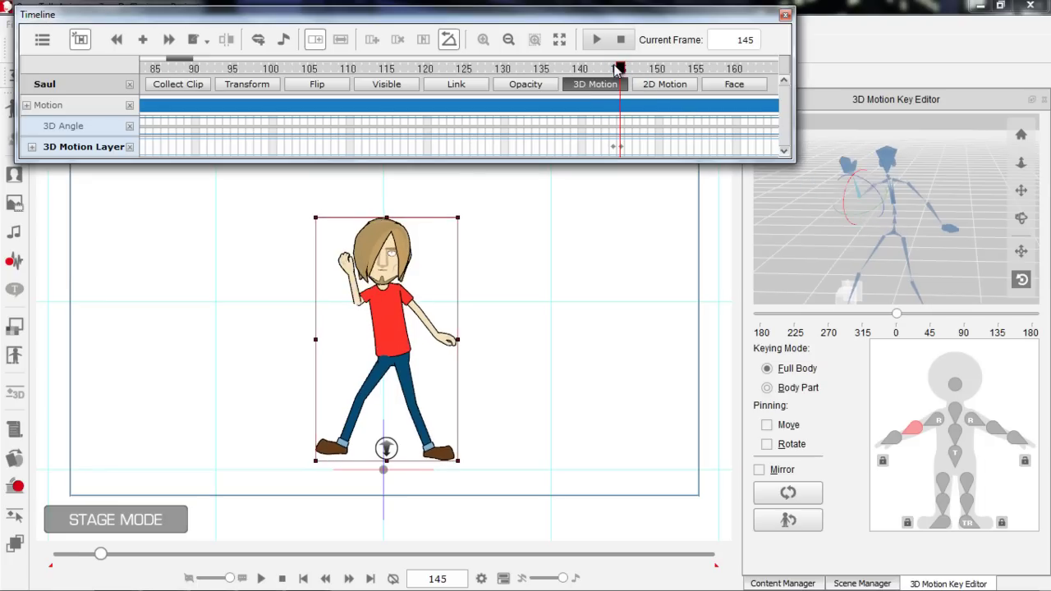
pyautogui.press('Left')
pyautogui.press('Left')
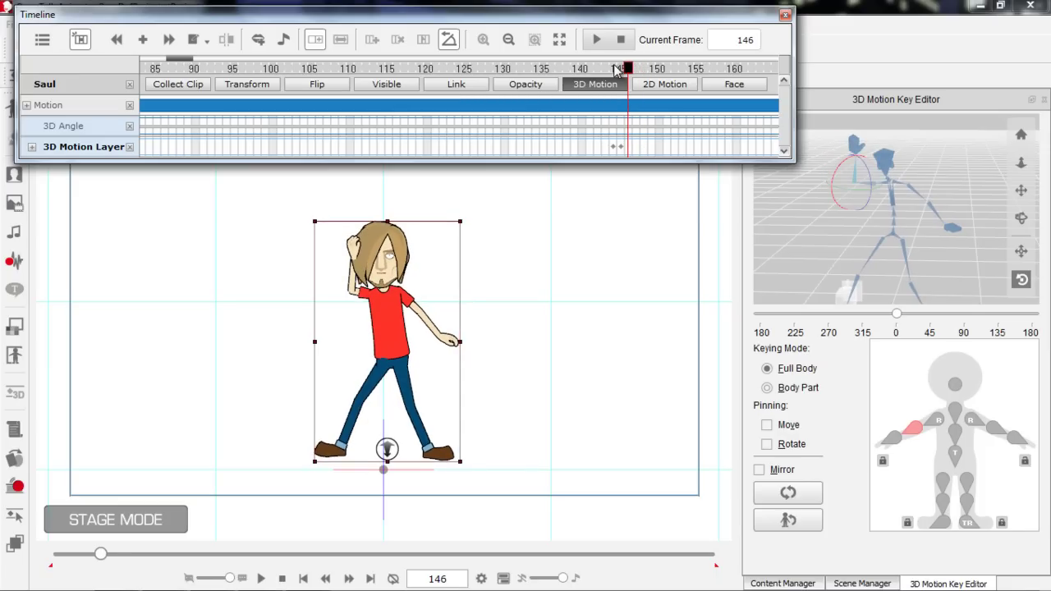
pyautogui.click(839, 162)
pyautogui.moveTo(839, 162); pyautogui.dragTo(830, 174)
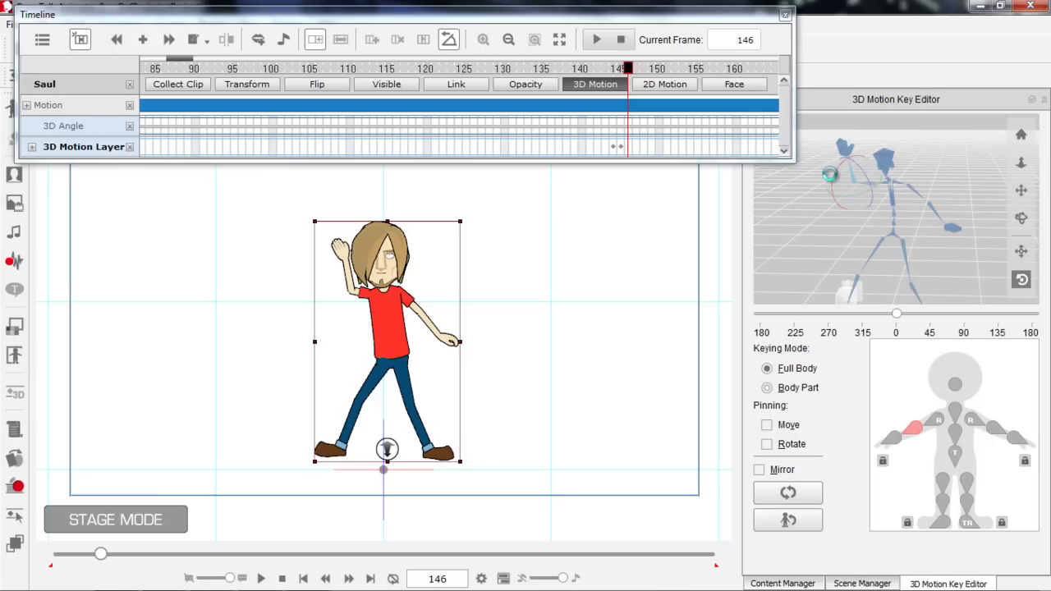
# Reset the layer pose with a key at frame 160 and play the arm correction from about frame 144
pyautogui.click(636, 70)
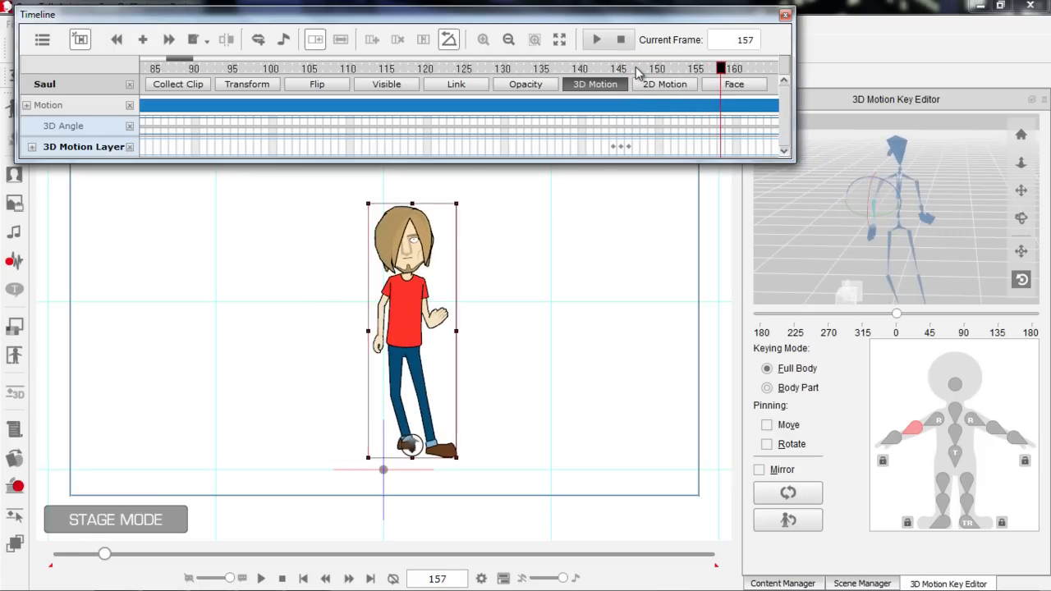
pyautogui.click(790, 494)
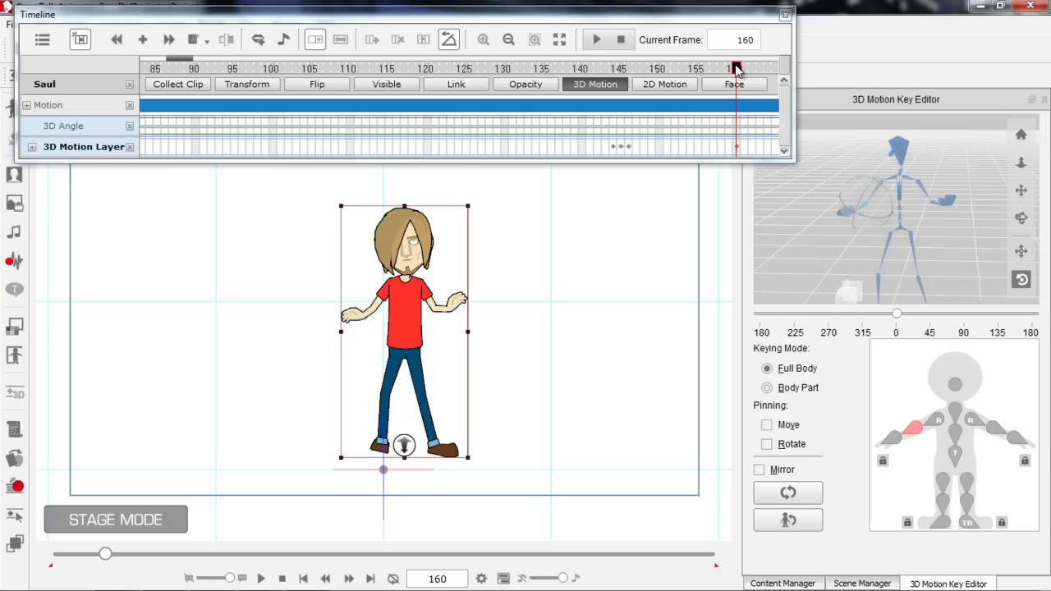
pyautogui.click(615, 69)
pyautogui.press('space')
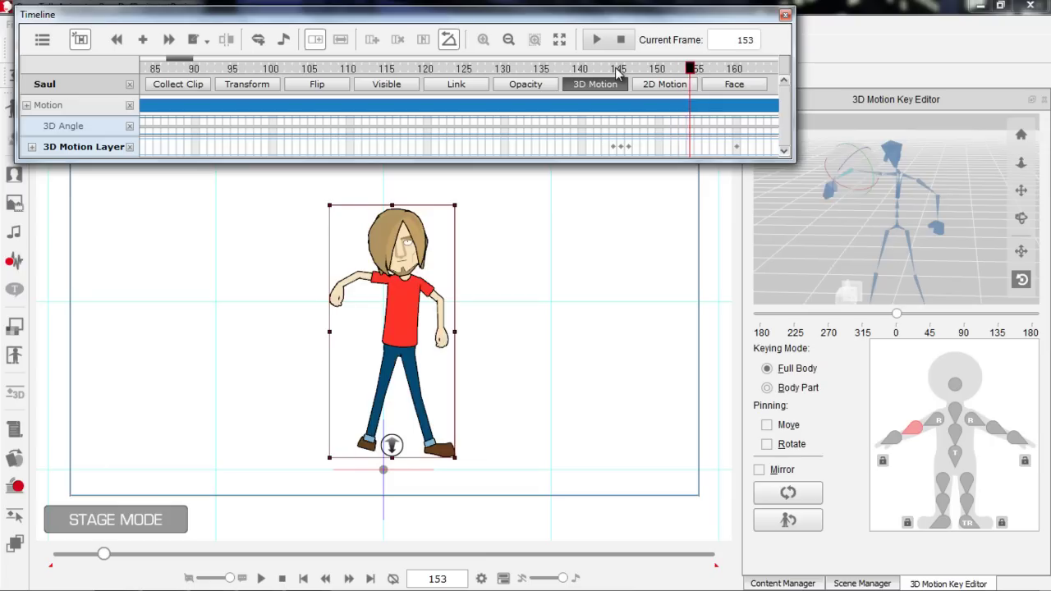
# Step back through the corrected arm motion to frame 142, play the dance from there and stop at frame 326
pyautogui.press('Left')
pyautogui.press('Left')
pyautogui.press('Left')
pyautogui.press('Left')
pyautogui.press('Left')
pyautogui.press('Left')
pyautogui.press('Left')
pyautogui.press('Left')
pyautogui.press('Left')
pyautogui.press('Left')
pyautogui.press('Left')
pyautogui.press('Left')
pyautogui.press('Left')
pyautogui.press('Left')
pyautogui.press('Left')
pyautogui.press('Left')
pyautogui.press('Left')
pyautogui.press('Left')
pyautogui.press('Left')
pyautogui.press('Left')
pyautogui.press('Left')
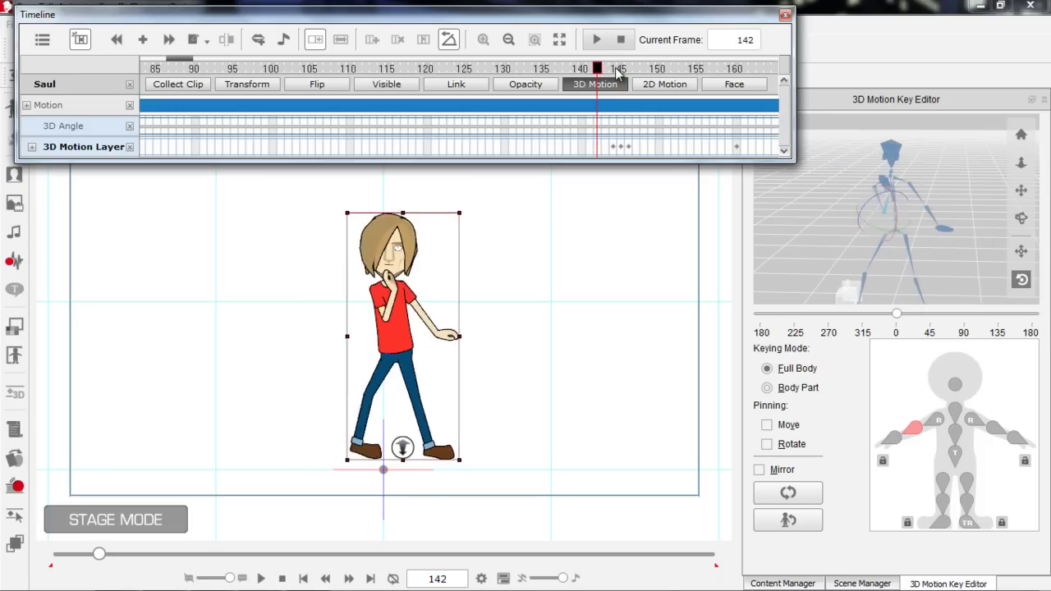
pyautogui.press('space')
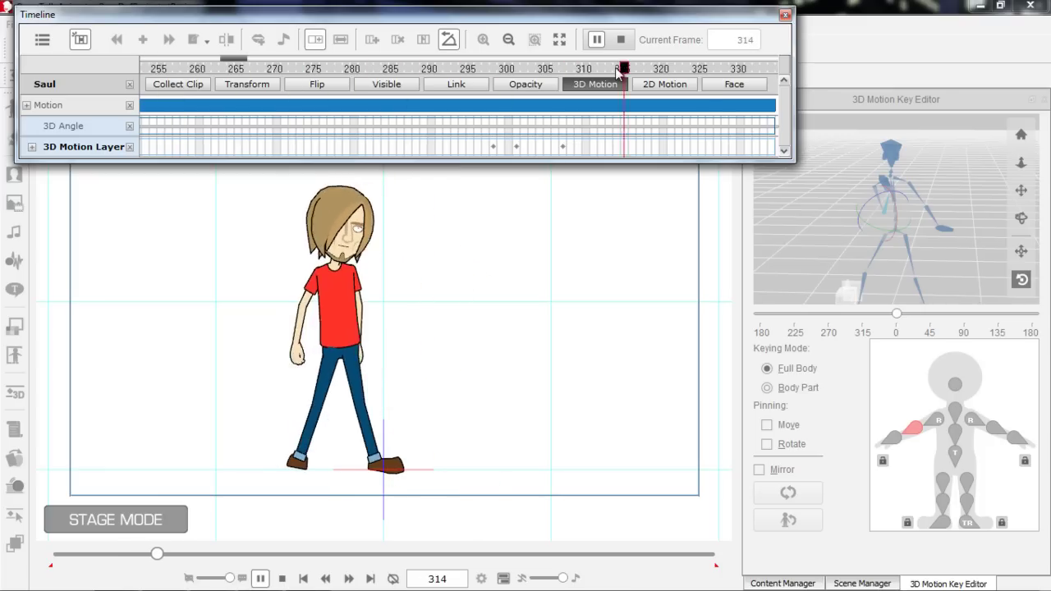
pyautogui.press('space')
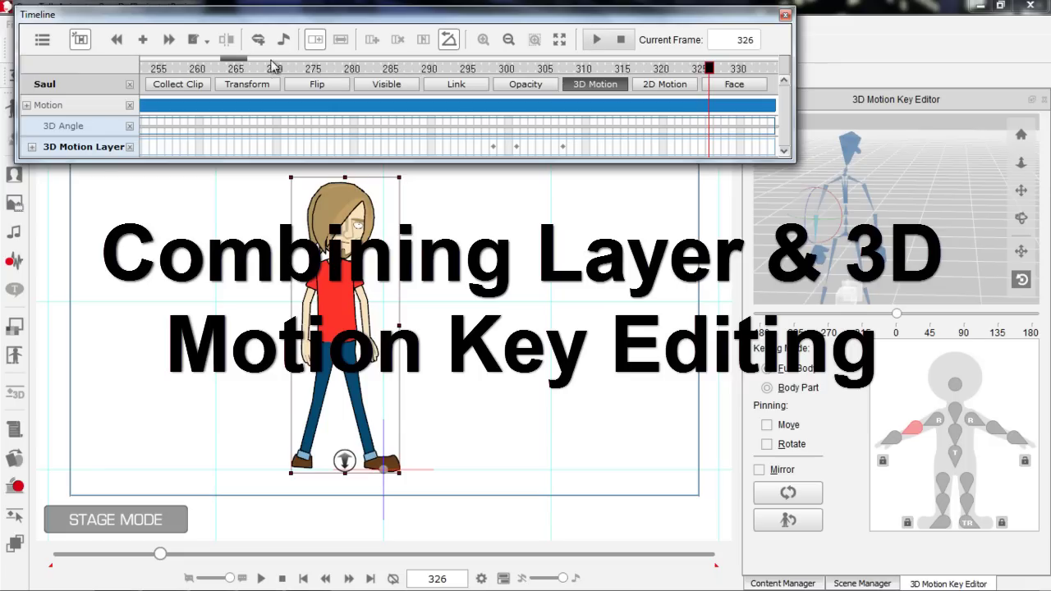
# Delete the arm correction keys between frames 144 and 160 from the 3D Motion Layer track
pyautogui.moveTo(236, 66); pyautogui.dragTo(188, 70)
pyautogui.click(309, 147)
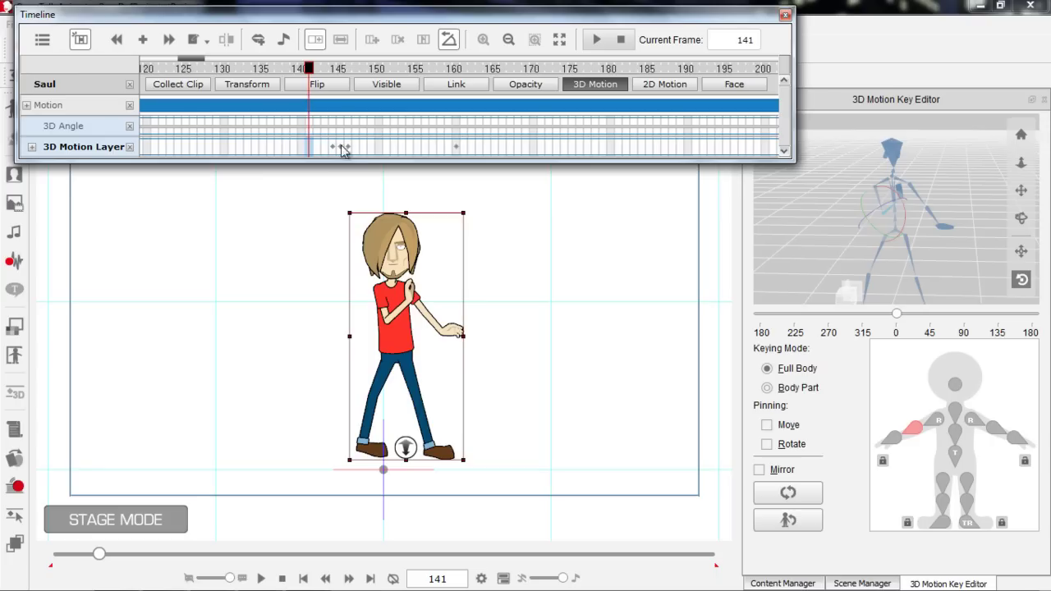
pyautogui.click(471, 156)
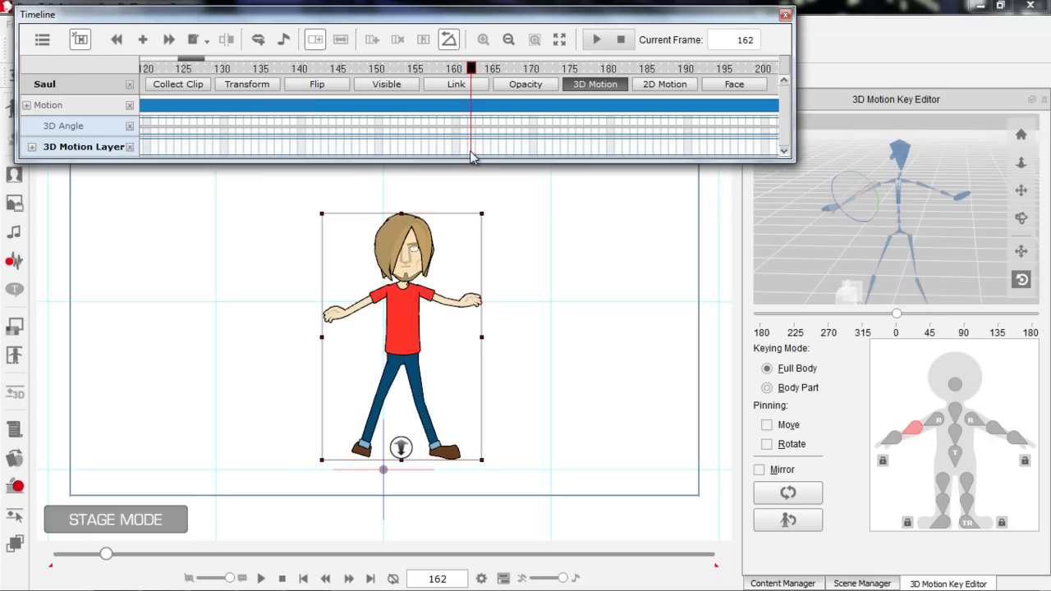
# Play from frame 144 and step through the neighbouring frames to examine how the right hand and forearm pass the head
pyautogui.click(335, 70)
pyautogui.press('space')
pyautogui.press('space')
pyautogui.click(335, 70)
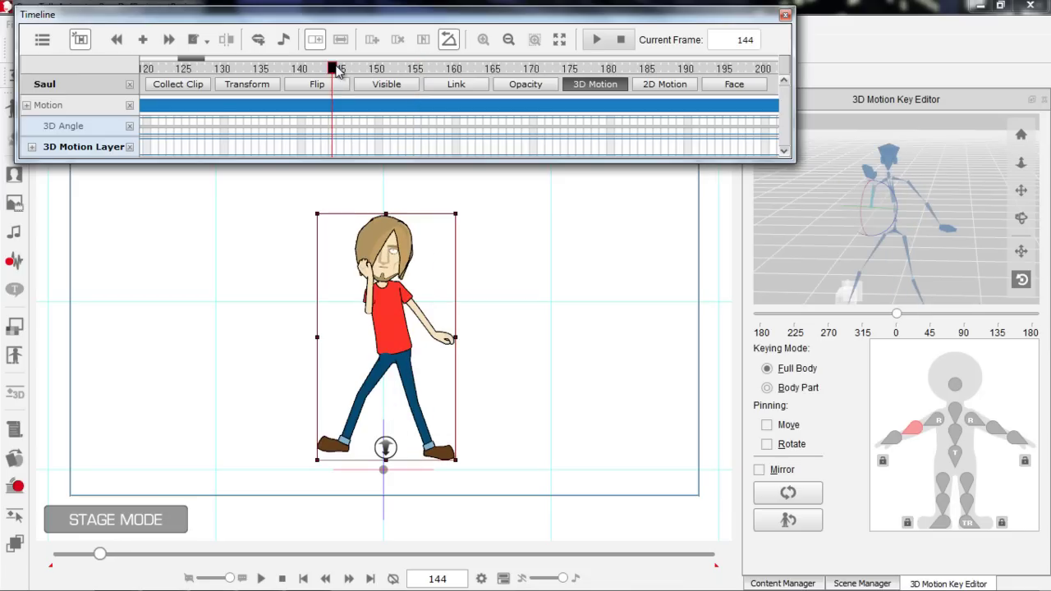
pyautogui.press('Right')
pyautogui.press('Right')
pyautogui.press('Left')
pyautogui.press('Left')
pyautogui.press('Left')
pyautogui.press('Left')
pyautogui.press('Left')
pyautogui.press('Right')
pyautogui.press('Right')
pyautogui.press('Right')
pyautogui.press('Right')
pyautogui.press('Right')
pyautogui.press('Right')
pyautogui.press('Right')
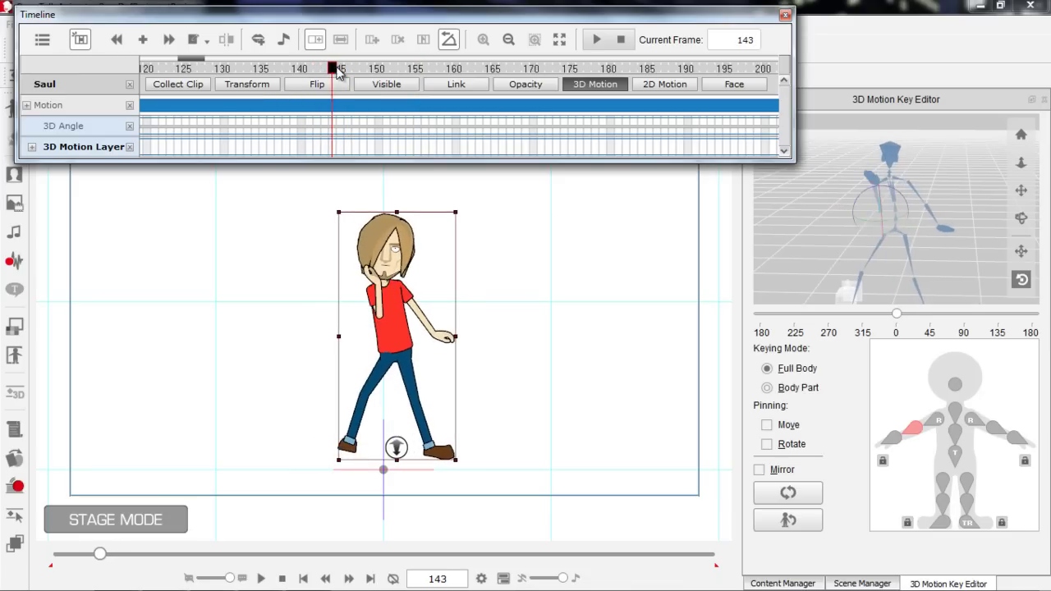
pyautogui.press('Left')
pyautogui.press('Left')
pyautogui.press('Left')
pyautogui.press('Left')
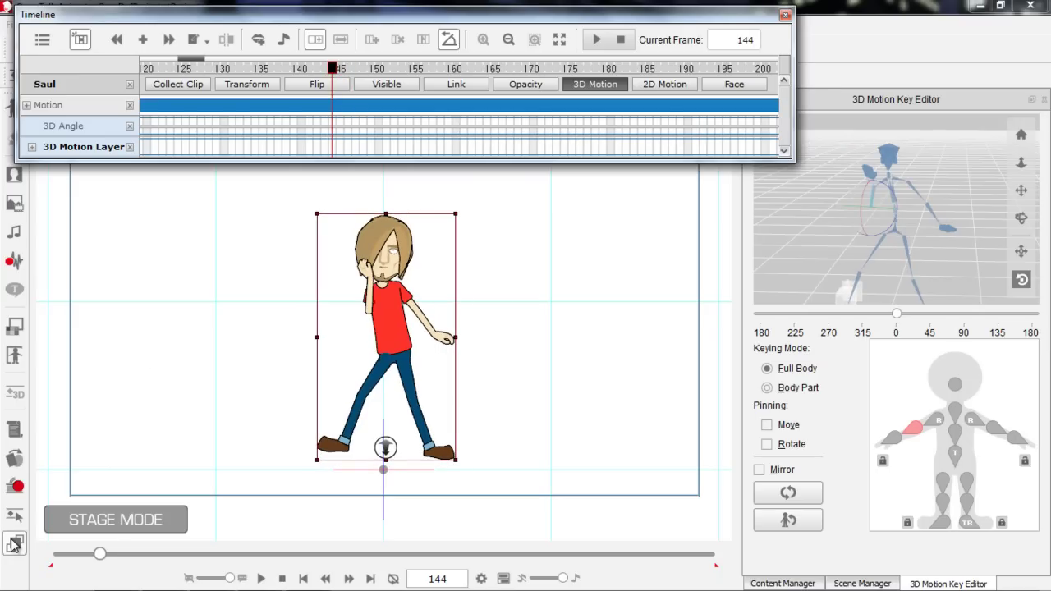
# Open the Layer Editor and show the 2D Motion tracks in place of the 3D Motion tracks
pyautogui.click(14, 544)
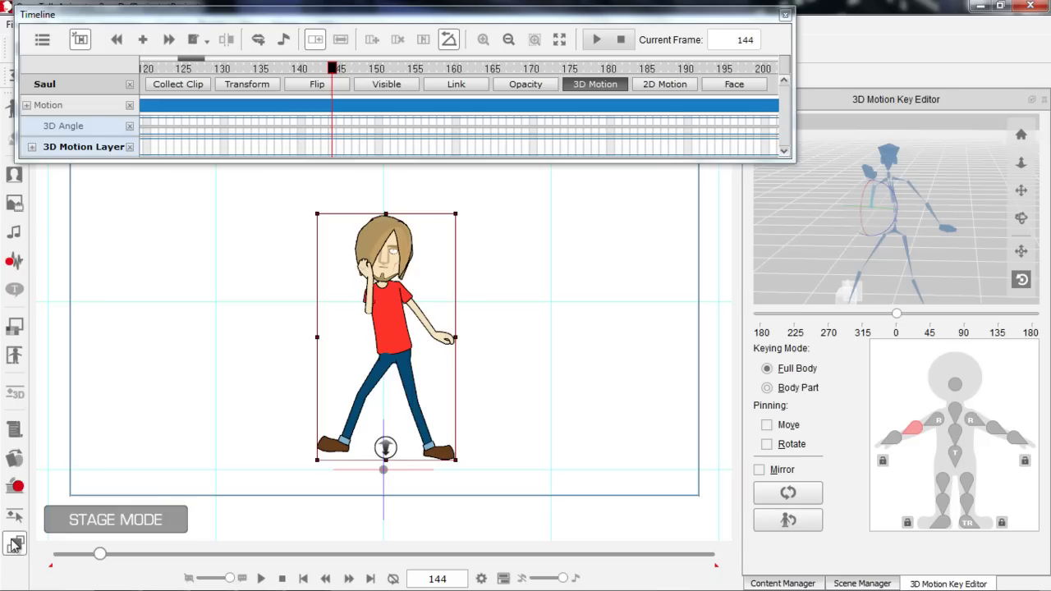
pyautogui.click(14, 544)
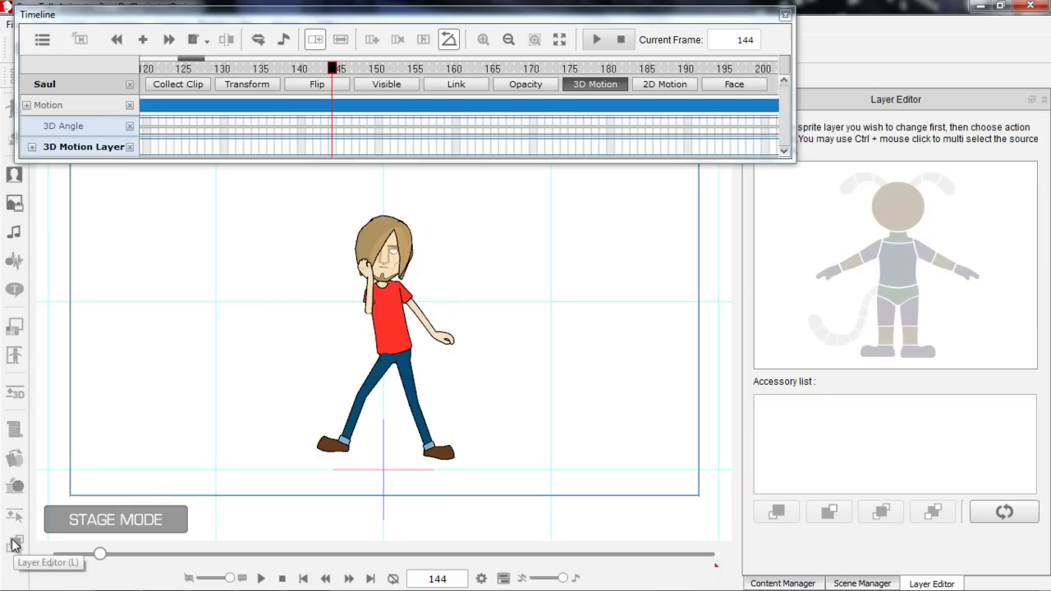
pyautogui.click(614, 85)
pyautogui.click(662, 85)
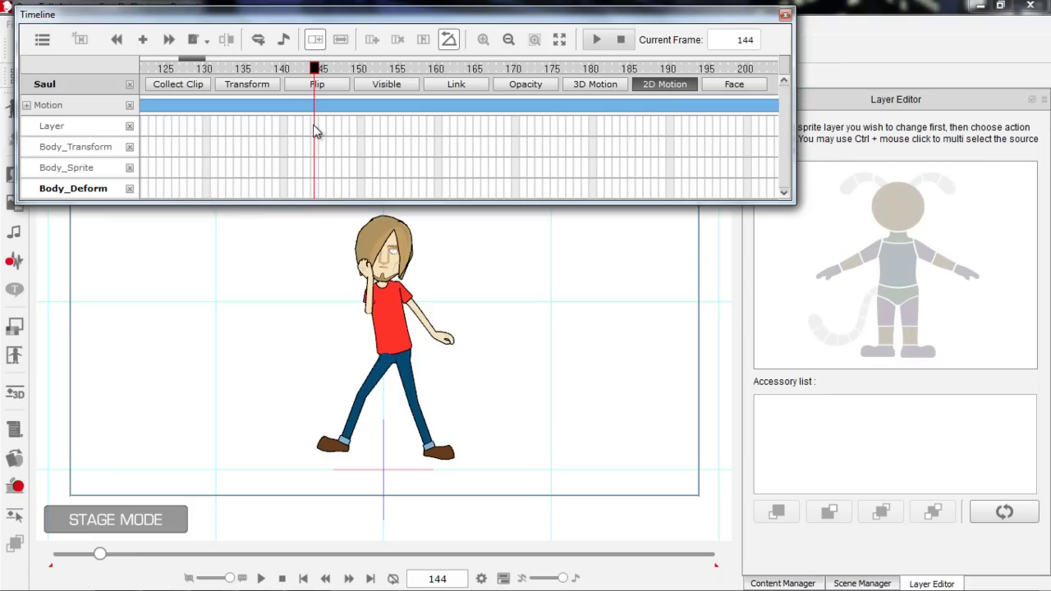
# At frame 144, bring the right hand sprite to the front of the character's layer order
pyautogui.moveTo(320, 69); pyautogui.dragTo(316, 71)
pyautogui.click(836, 277)
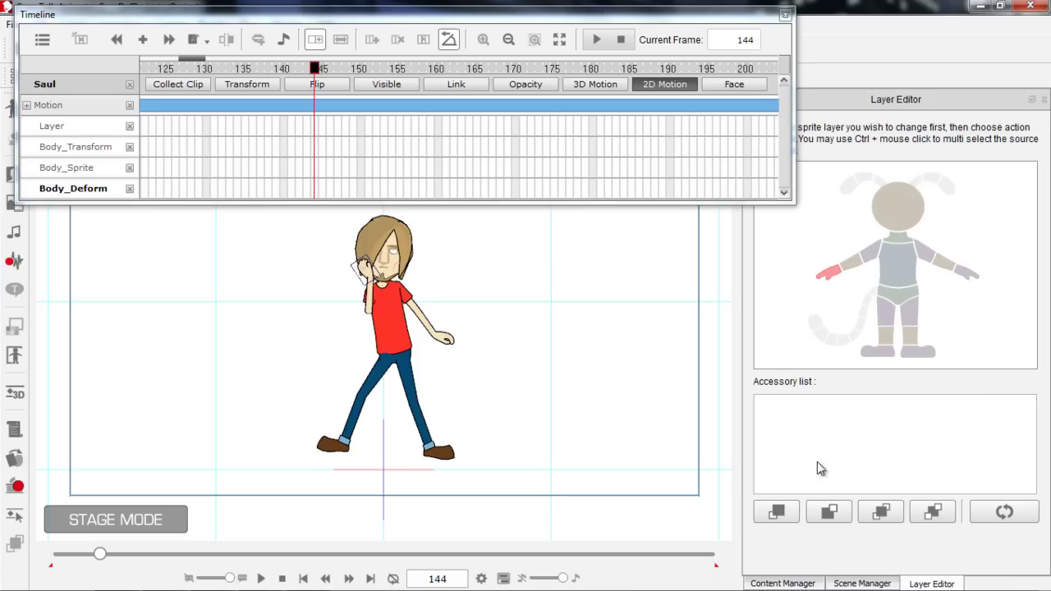
pyautogui.click(779, 513)
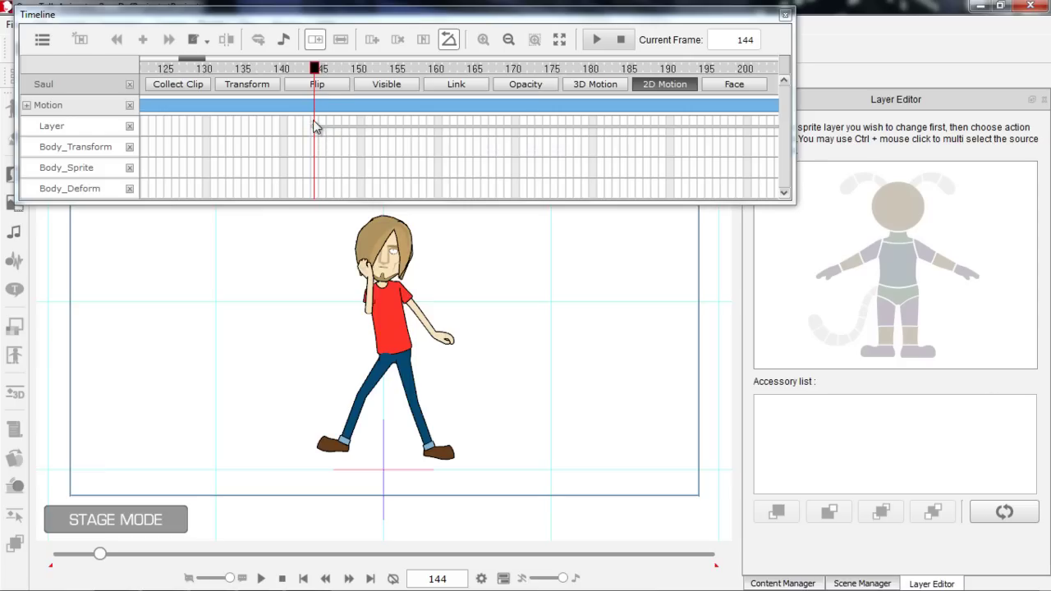
# Step back and forth through frames 143 to 149 to examine the right hand's layering over the face
pyautogui.moveTo(310, 69); pyautogui.dragTo(307, 70)
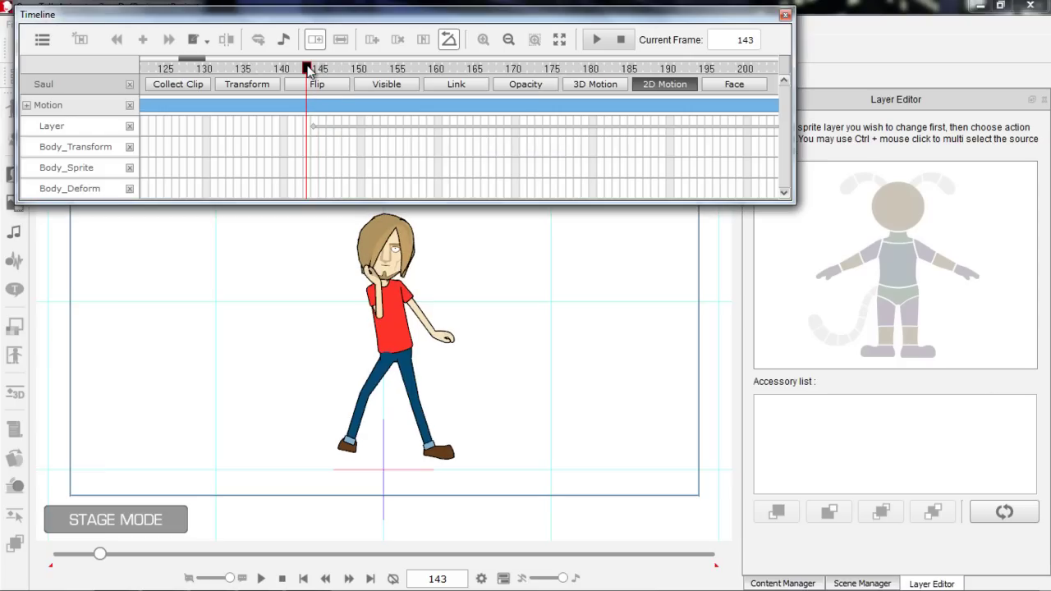
pyautogui.press('Right')
pyautogui.press('Right')
pyautogui.press('Right')
pyautogui.press('Right')
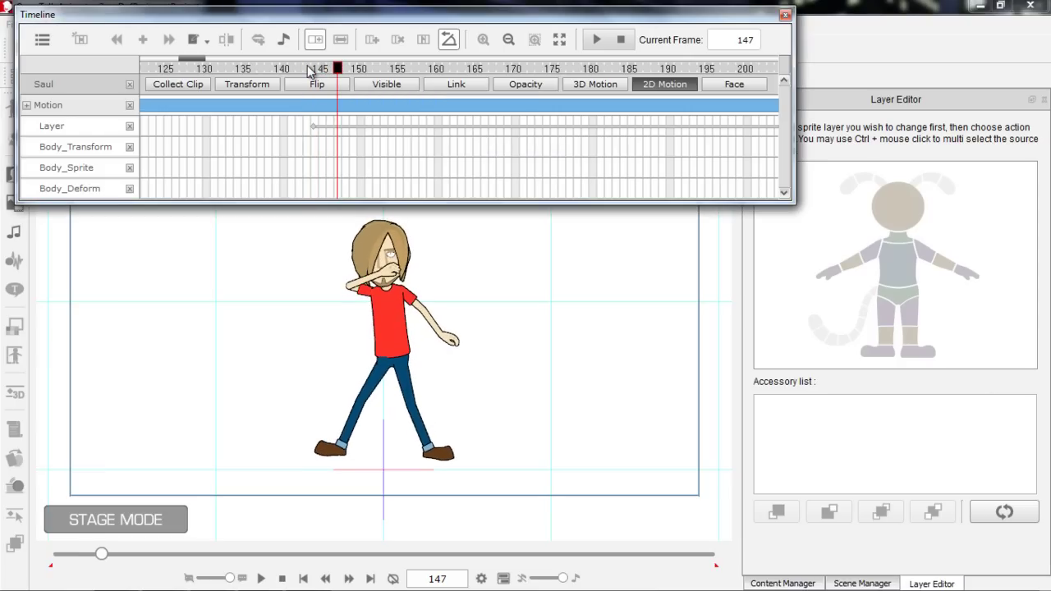
pyautogui.press('Left')
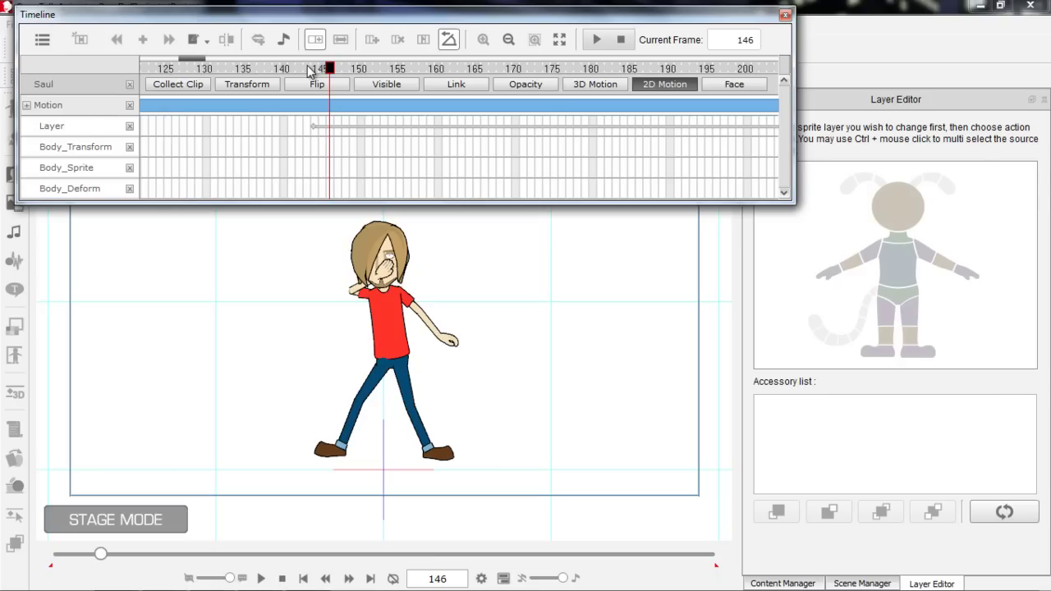
pyautogui.press('Right')
pyautogui.press('Right')
pyautogui.press('Right')
pyautogui.press('Right')
pyautogui.press('Right')
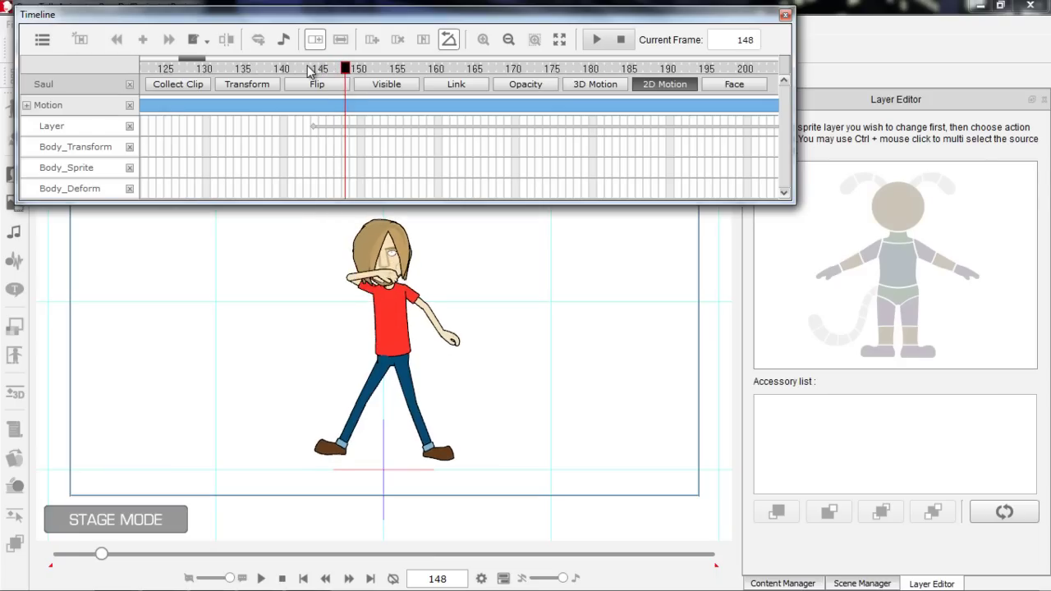
pyautogui.press('Right')
pyautogui.press('Left')
pyautogui.press('Left')
pyautogui.press('Left')
pyautogui.press('Left')
pyautogui.press('Left')
pyautogui.press('Left')
pyautogui.press('Left')
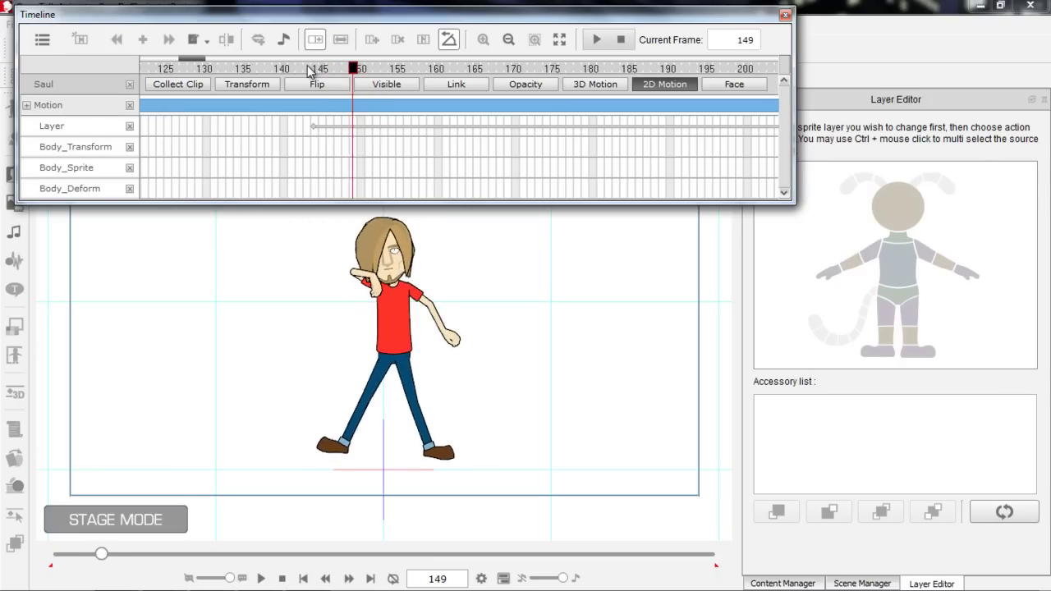
pyautogui.press('Right')
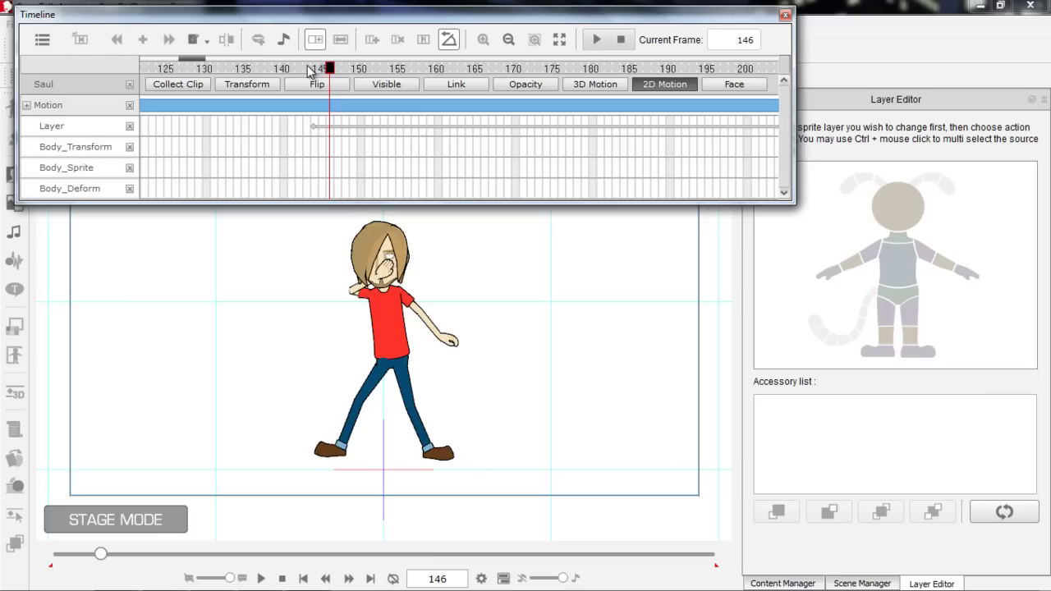
pyautogui.press('Left')
# Switch to the 3D Motion Key Editor and rotate the right forearm upward across the face at frame 146
pyautogui.click(394, 325)
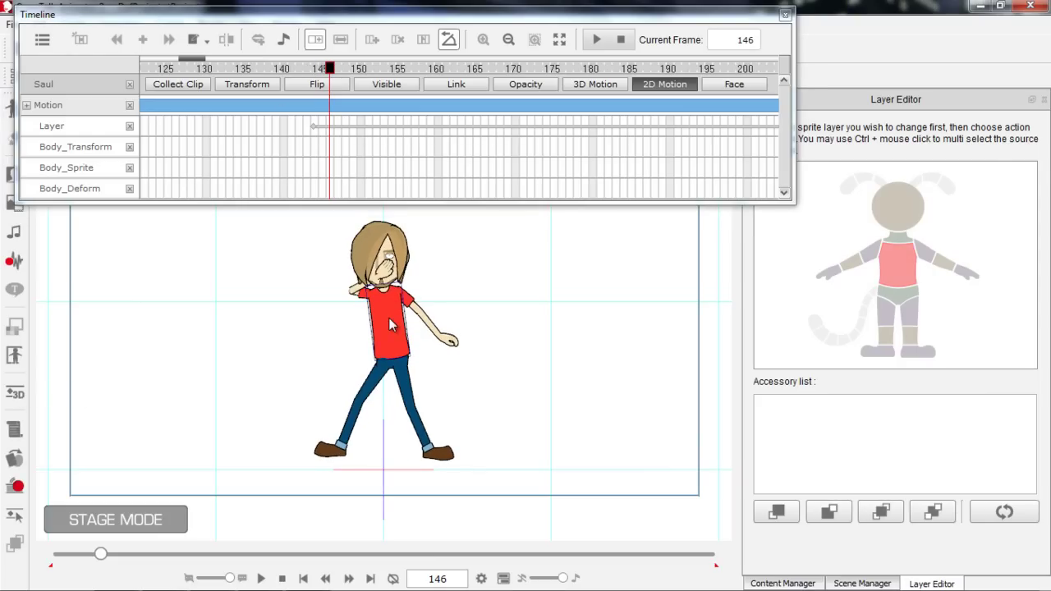
pyautogui.click(1043, 99)
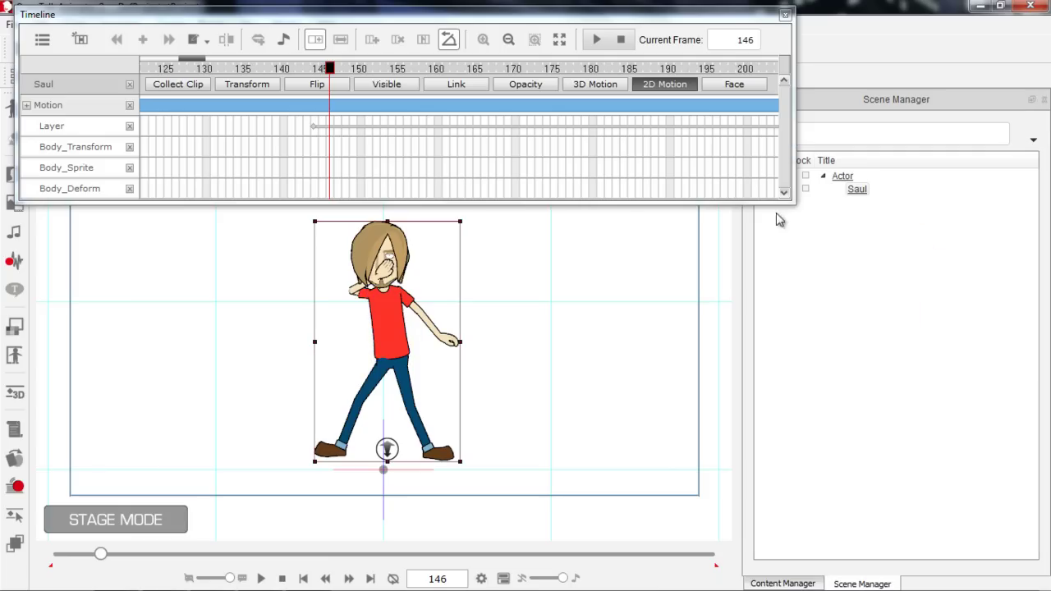
pyautogui.click(16, 396)
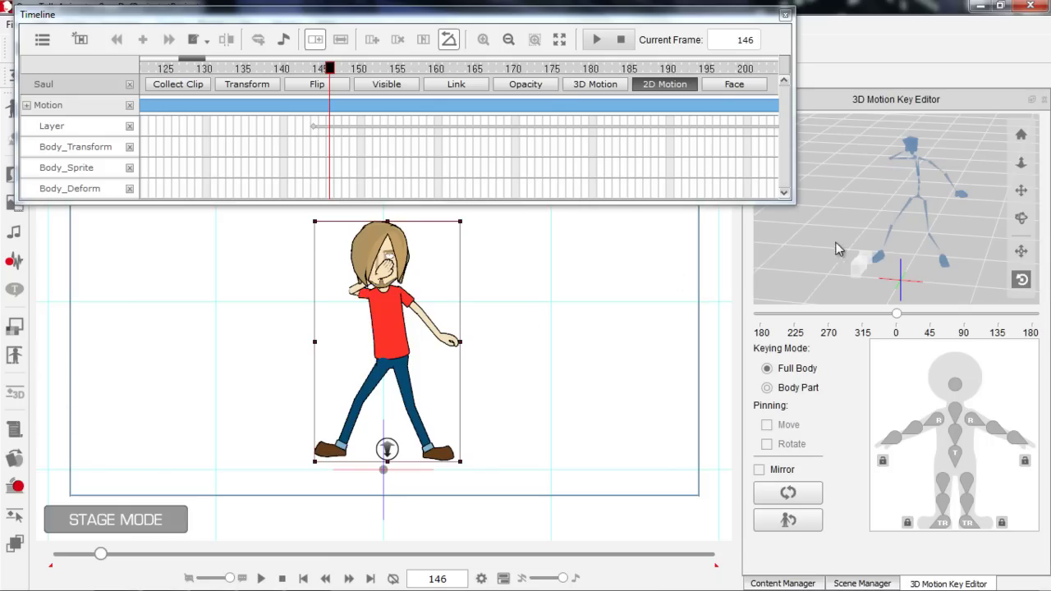
pyautogui.click(914, 429)
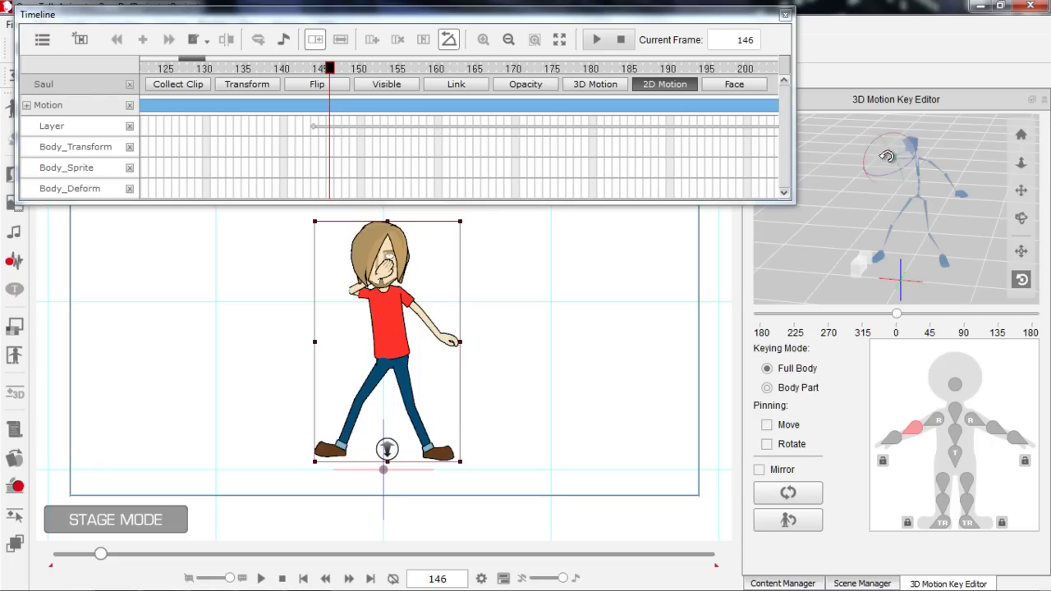
pyautogui.moveTo(893, 235); pyautogui.dragTo(858, 234)
pyautogui.moveTo(872, 195); pyautogui.dragTo(854, 208)
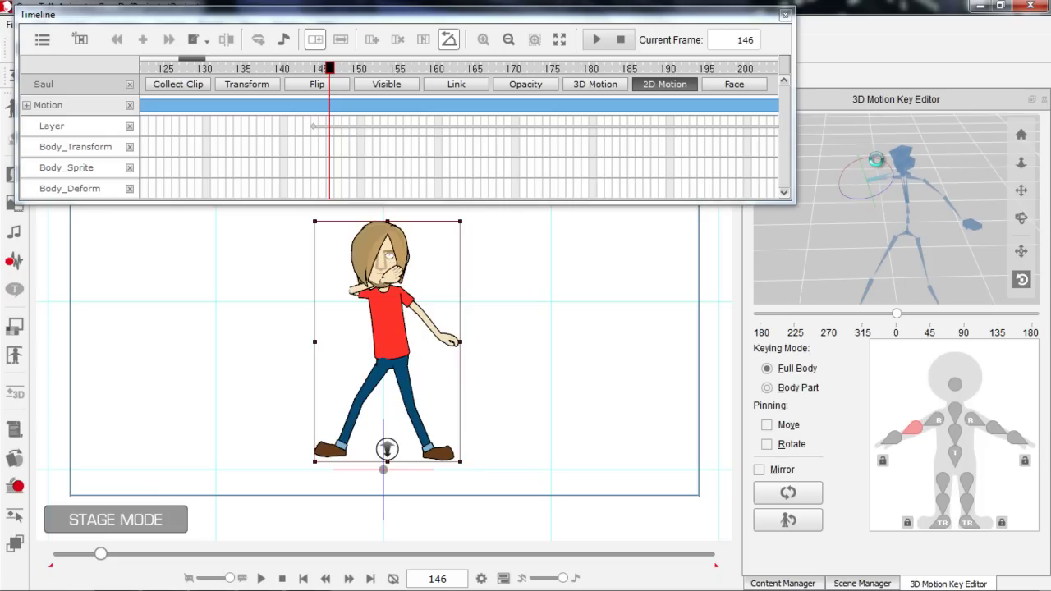
pyautogui.moveTo(875, 159); pyautogui.dragTo(877, 194)
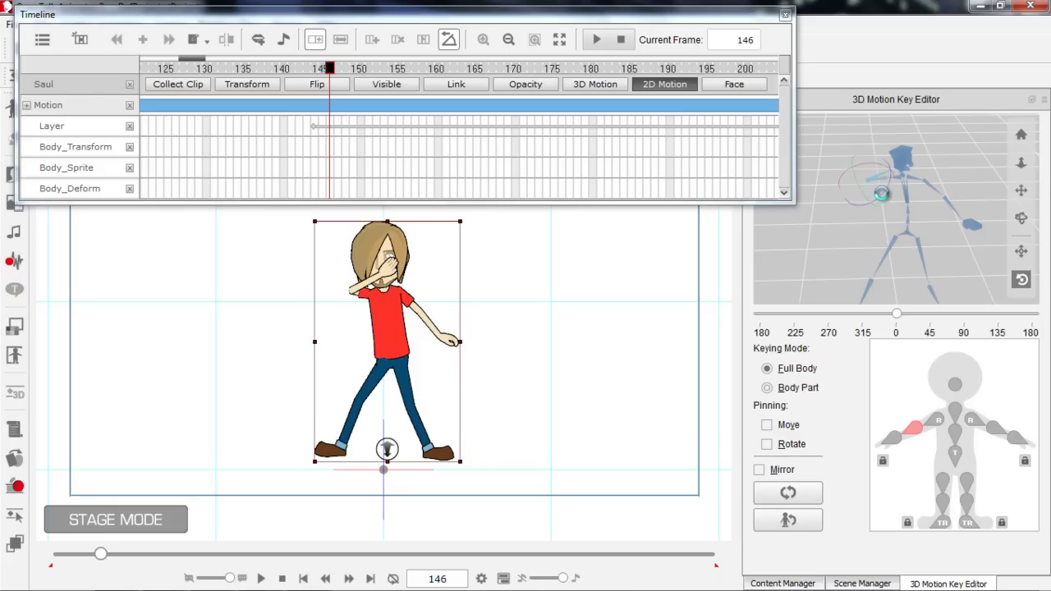
# Step through frames 144 to 154 to examine the adjusted right arm motion, ending at frame 153
pyautogui.click(315, 69)
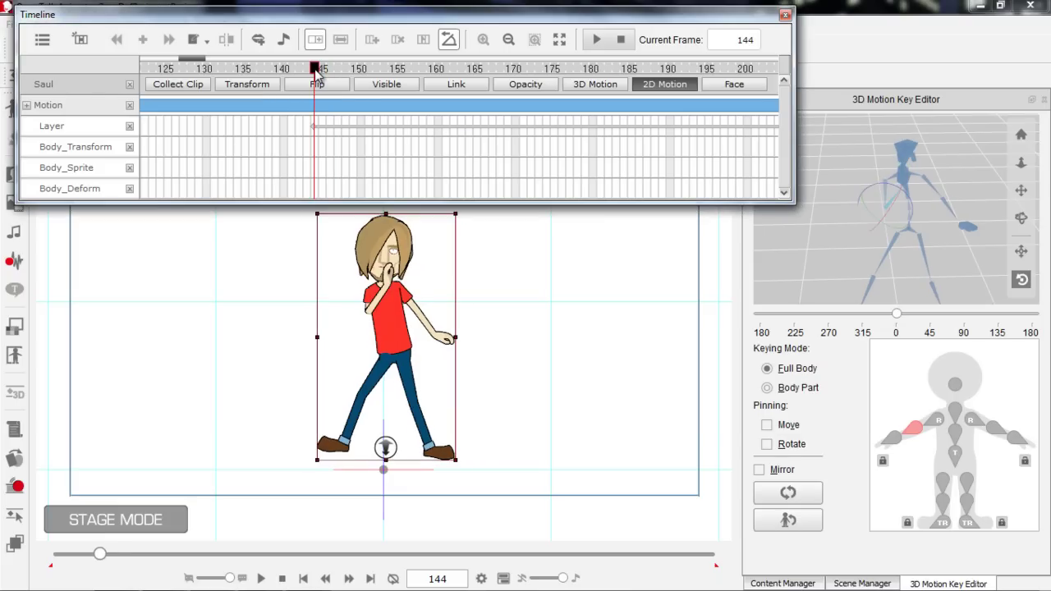
pyautogui.press('Right')
pyautogui.press('Right')
pyautogui.press('Right')
pyautogui.press('Right')
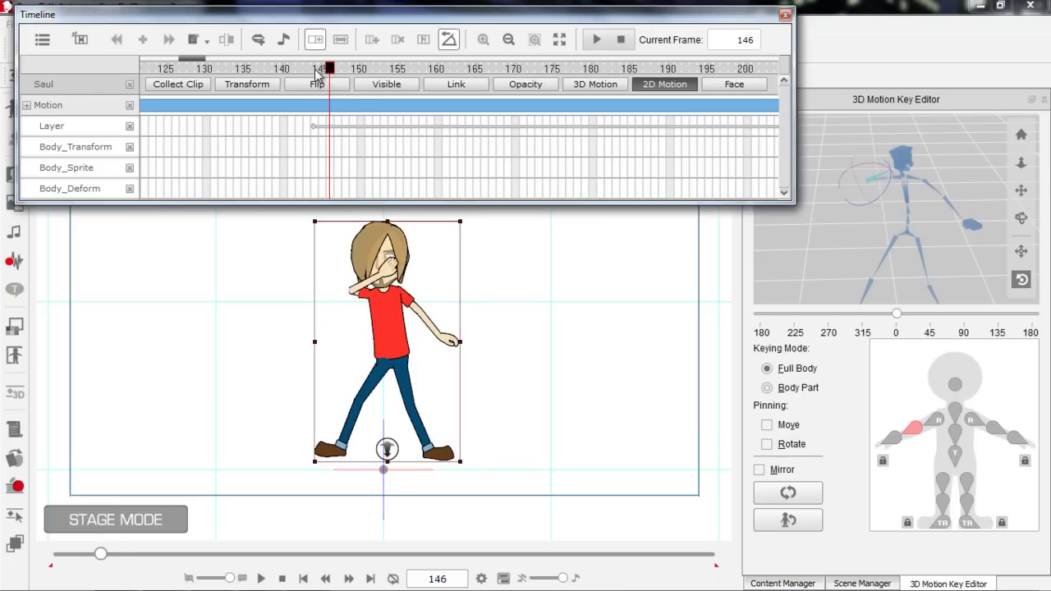
pyautogui.press('Right')
pyautogui.press('Right')
pyautogui.press('Right')
pyautogui.press('Right')
pyautogui.press('Right')
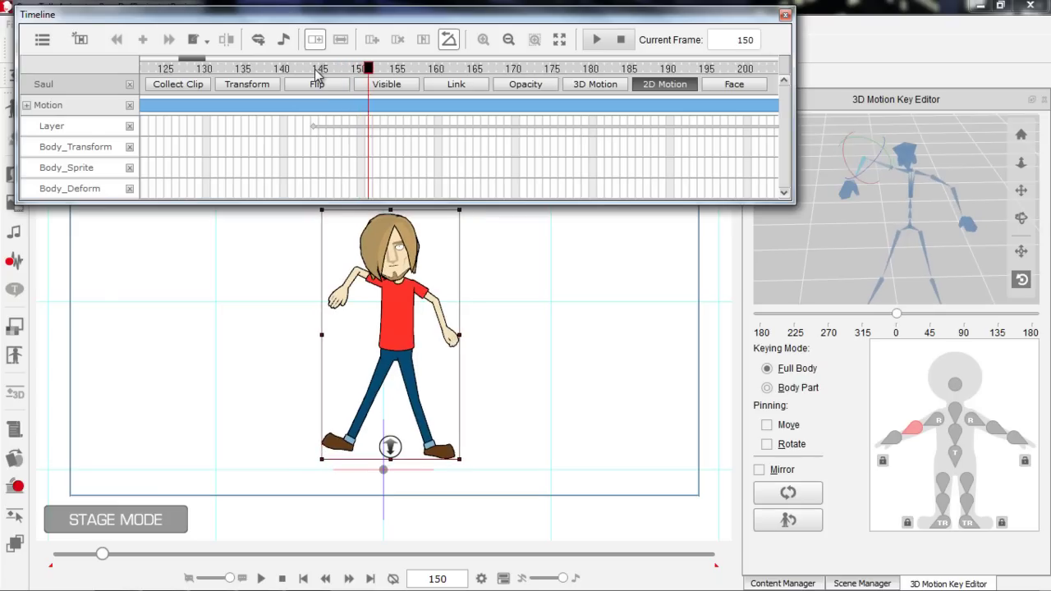
pyautogui.press('Right')
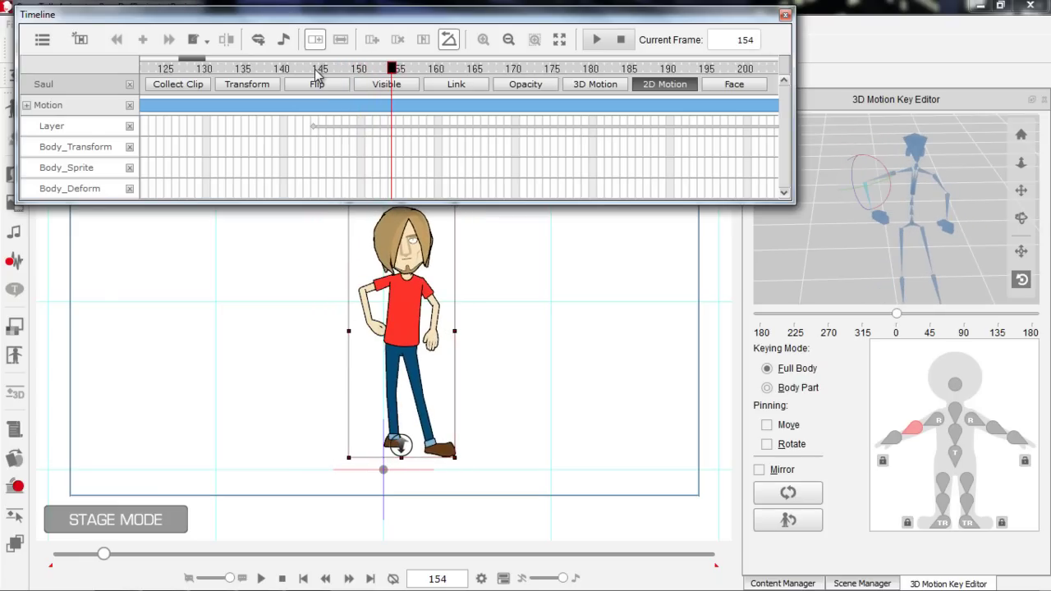
pyautogui.press('Left')
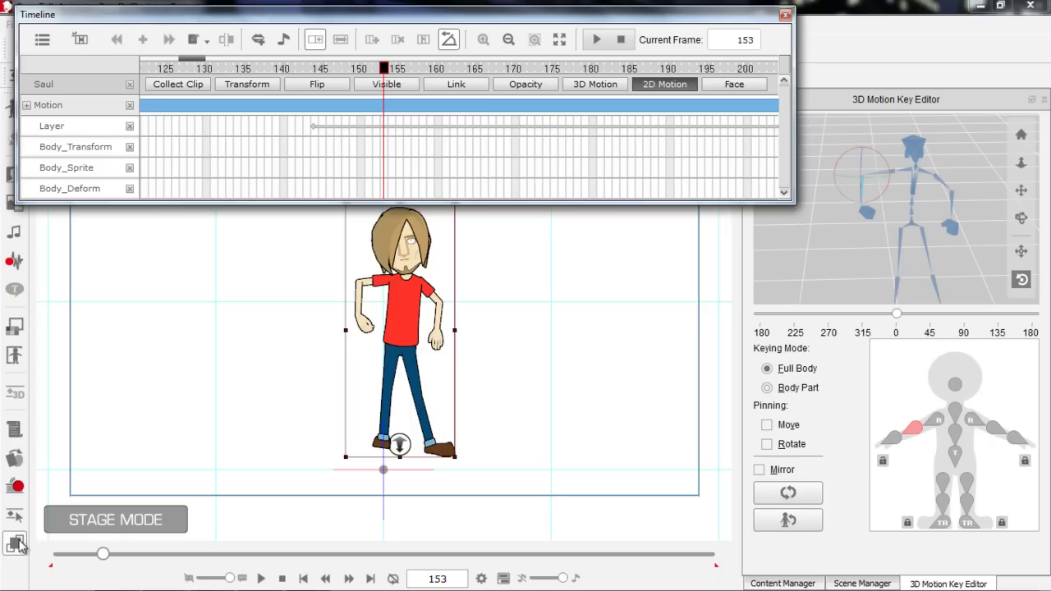
# Reset the 3D layer pose at frame 153 and play from frame 146 with the 3D Motion tracks shown
pyautogui.click(790, 494)
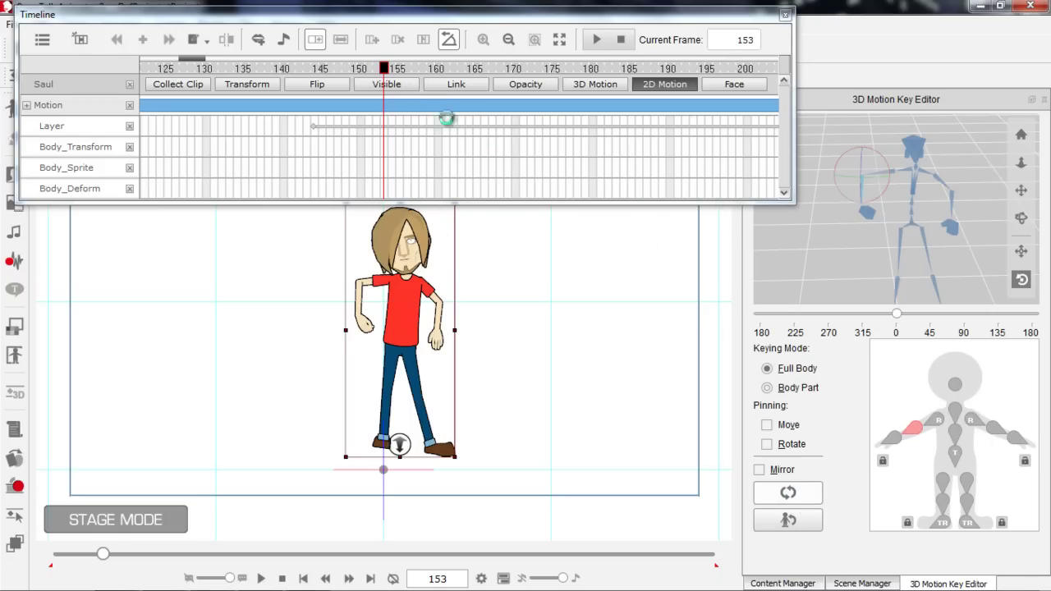
pyautogui.click(595, 84)
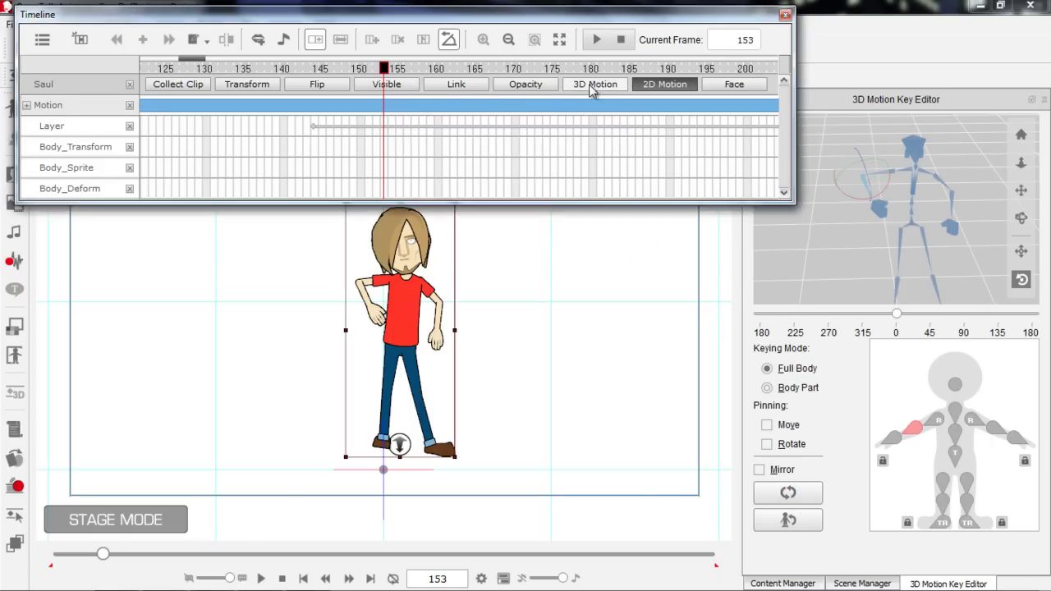
pyautogui.click(328, 69)
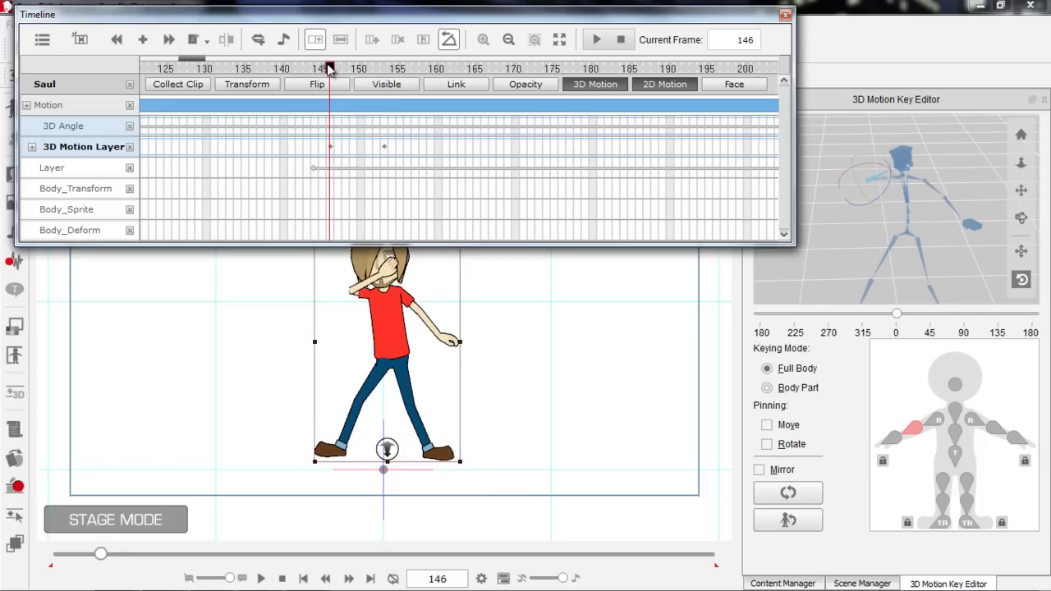
pyautogui.press('space')
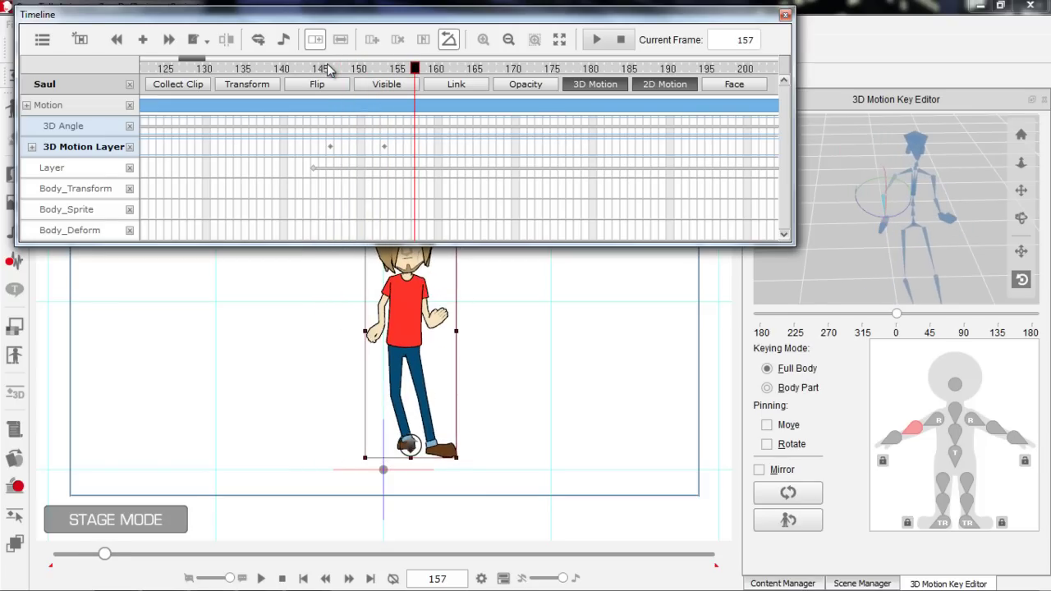
# Reset the sprite layer order at frame 153 in the Layer Editor and go back to frame 142
pyautogui.click(385, 147)
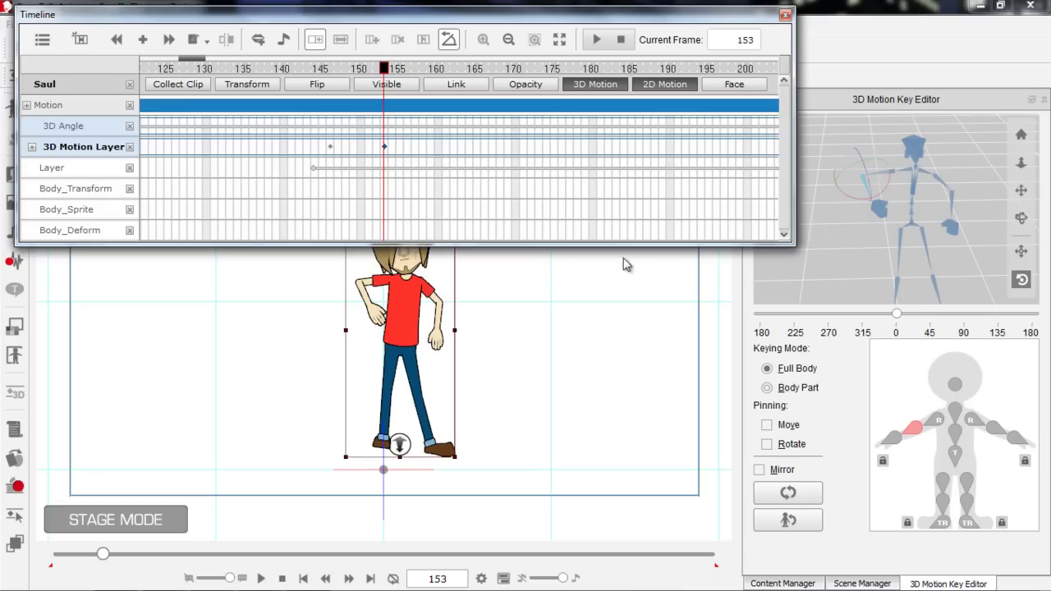
pyautogui.click(15, 544)
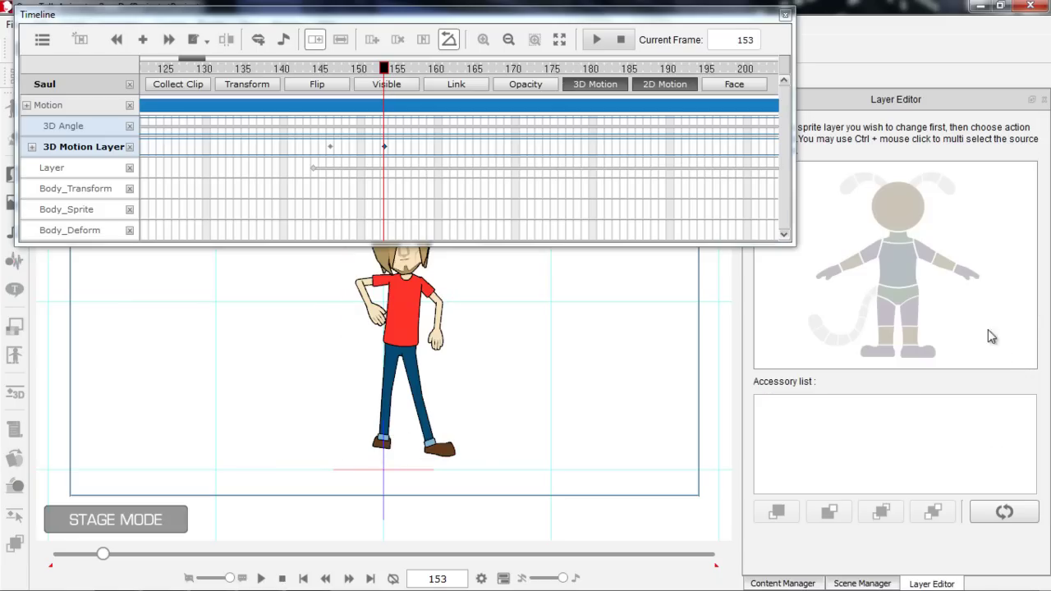
pyautogui.click(1003, 512)
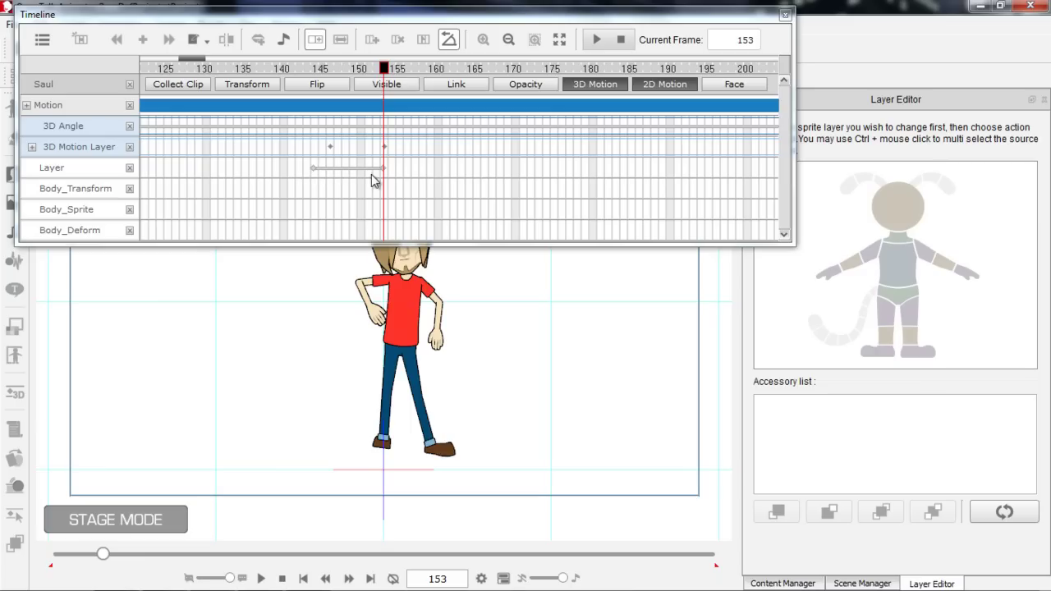
pyautogui.click(300, 68)
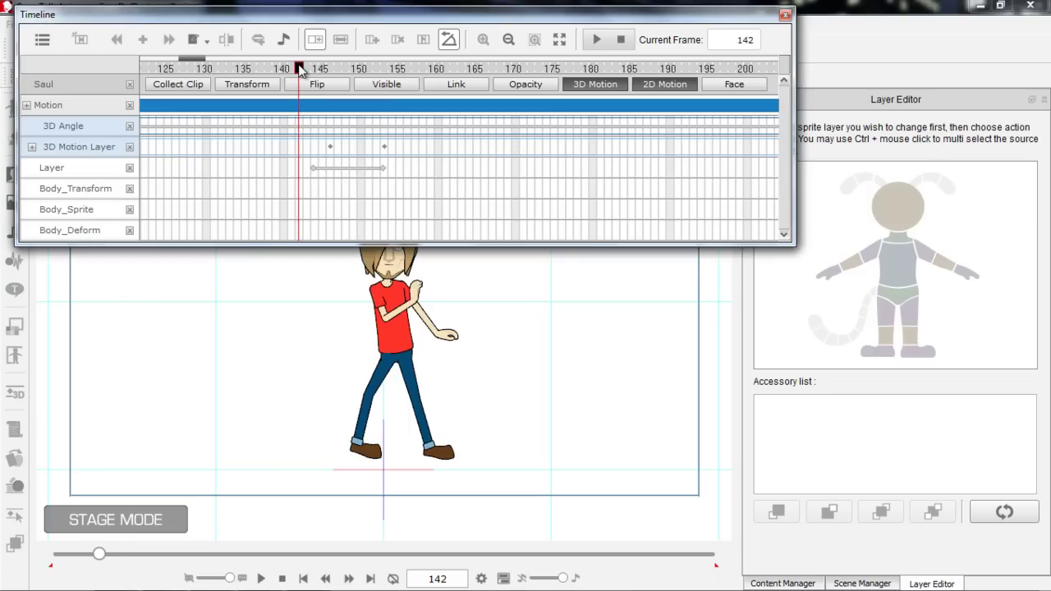
# Play the motion from frame 142 and step back to frame 153 to examine the reset arm pose
pyautogui.press('space')
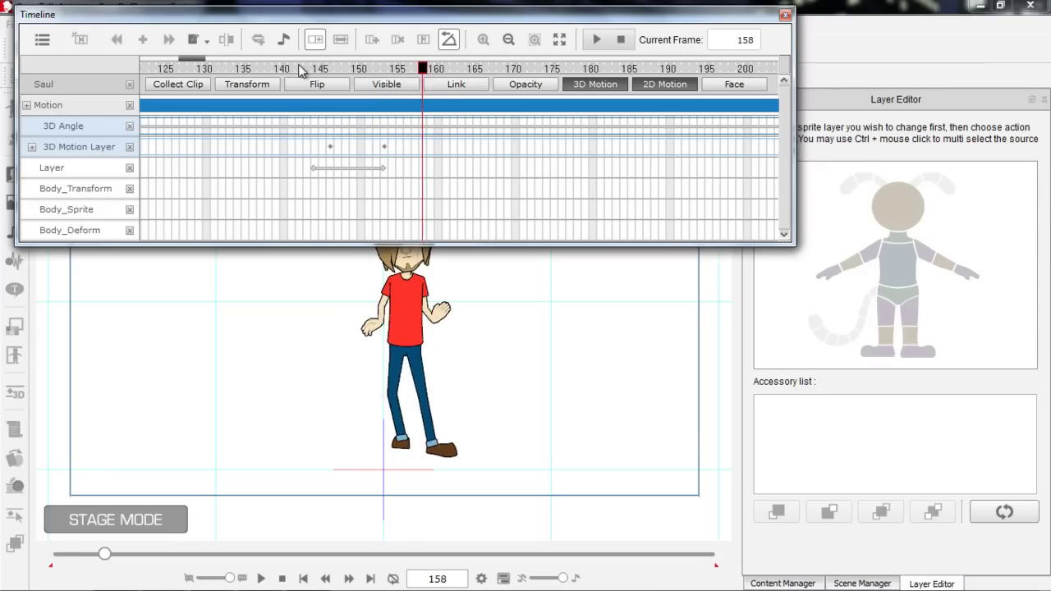
pyautogui.press('Left')
pyautogui.press('Left')
pyautogui.press('Left')
pyautogui.press('Left')
pyautogui.press('Left')
pyautogui.press('Left')
pyautogui.press('Left')
pyautogui.press('Left')
pyautogui.press('Left')
pyautogui.press('Left')
pyautogui.press('Left')
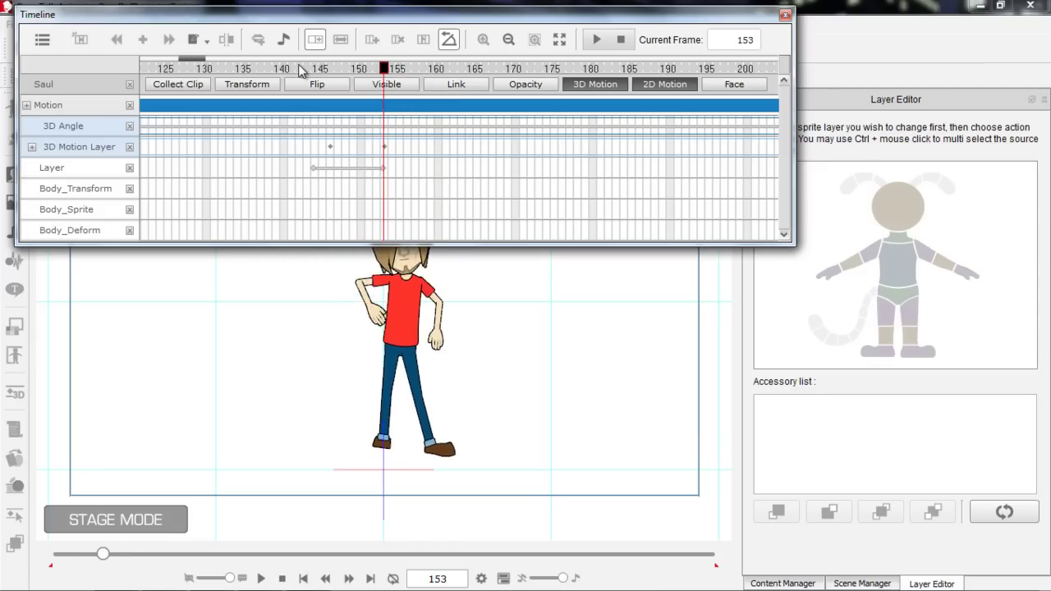
# Step back and forth between frames 146 and 154 to examine how the arm moves between the two 3D motion keys
pyautogui.press('Left')
pyautogui.press('Left')
pyautogui.press('Left')
pyautogui.press('Left')
pyautogui.press('Left')
pyautogui.press('Left')
pyautogui.press('Left')
pyautogui.press('Right')
pyautogui.press('Right')
pyautogui.press('Right')
pyautogui.press('Right')
pyautogui.press('Right')
pyautogui.press('Right')
pyautogui.press('Right')
pyautogui.press('Right')
pyautogui.press('Right')
pyautogui.press('Right')
pyautogui.press('Left')
pyautogui.press('Left')
pyautogui.press('Left')
pyautogui.press('Left')
pyautogui.press('Left')
pyautogui.press('Left')
pyautogui.press('Left')
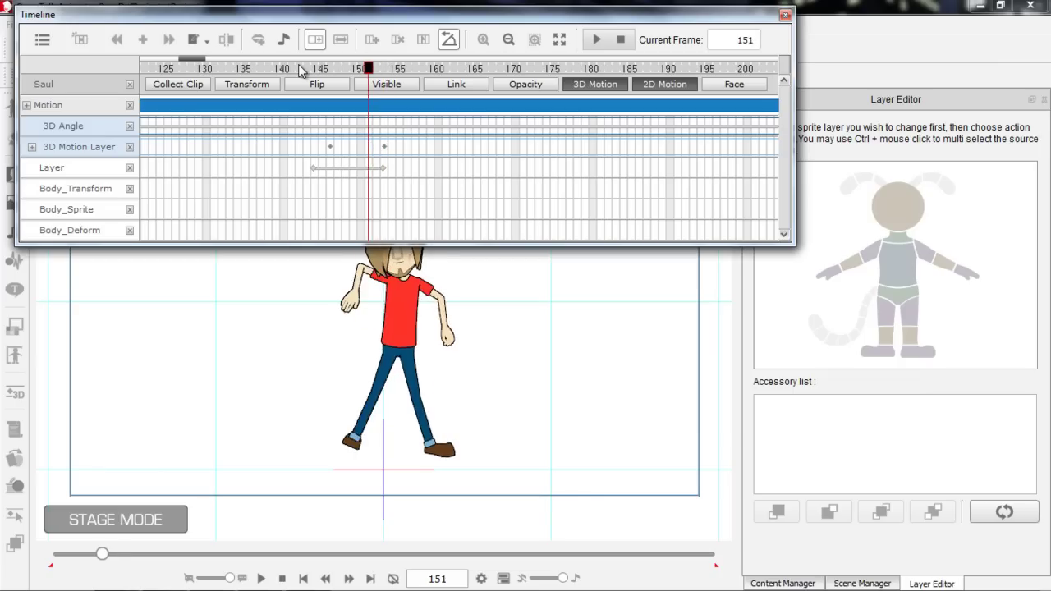
pyautogui.press('Right')
pyautogui.press('Left')
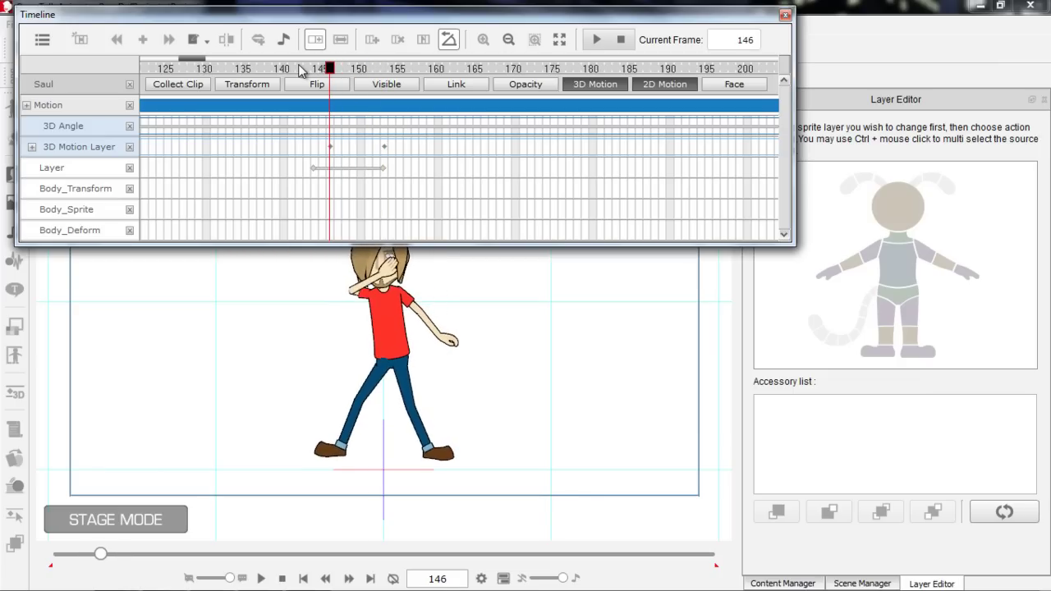
pyautogui.press('Right')
pyautogui.press('Right')
pyautogui.press('Right')
pyautogui.press('Right')
pyautogui.press('Right')
pyautogui.press('Right')
pyautogui.press('Right')
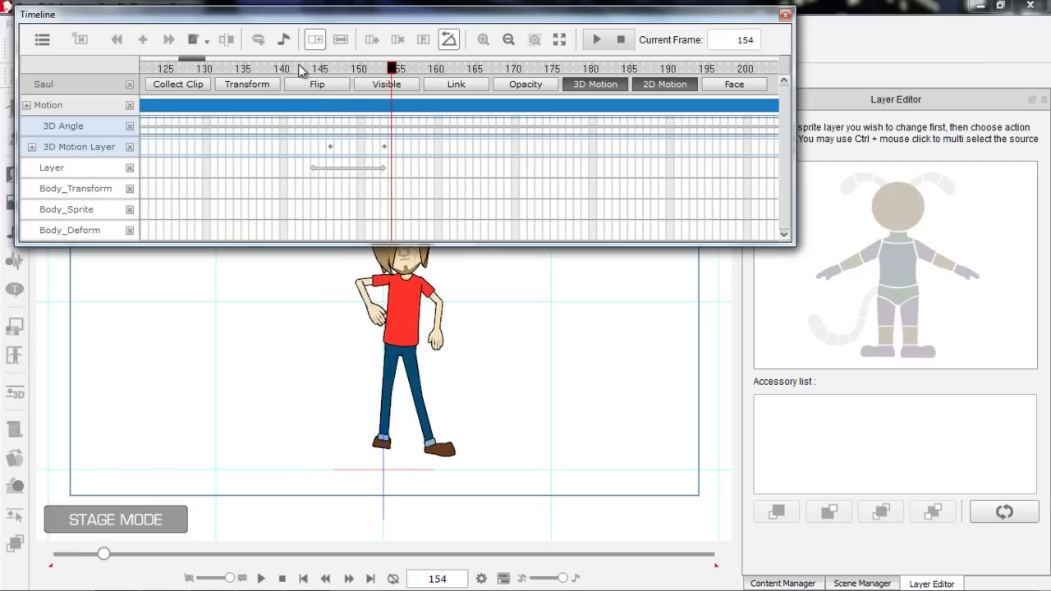
pyautogui.press('Left')
pyautogui.press('Left')
pyautogui.press('Left')
pyautogui.press('Left')
pyautogui.press('Left')
pyautogui.press('Left')
pyautogui.press('Left')
pyautogui.press('Left')
# Step forward to frame 163 to examine the motion after the reset, close the timeline and return to frame 1
pyautogui.press('Right')
pyautogui.press('Right')
pyautogui.press('Right')
pyautogui.press('Right')
pyautogui.press('Right')
pyautogui.press('Right')
pyautogui.press('Right')
pyautogui.press('Right')
pyautogui.press('Right')
pyautogui.press('Right')
pyautogui.press('Right')
pyautogui.press('Right')
pyautogui.press('Right')
pyautogui.press('Right')
pyautogui.press('Right')
pyautogui.press('Right')
pyautogui.press('Right')
pyautogui.press('Right')
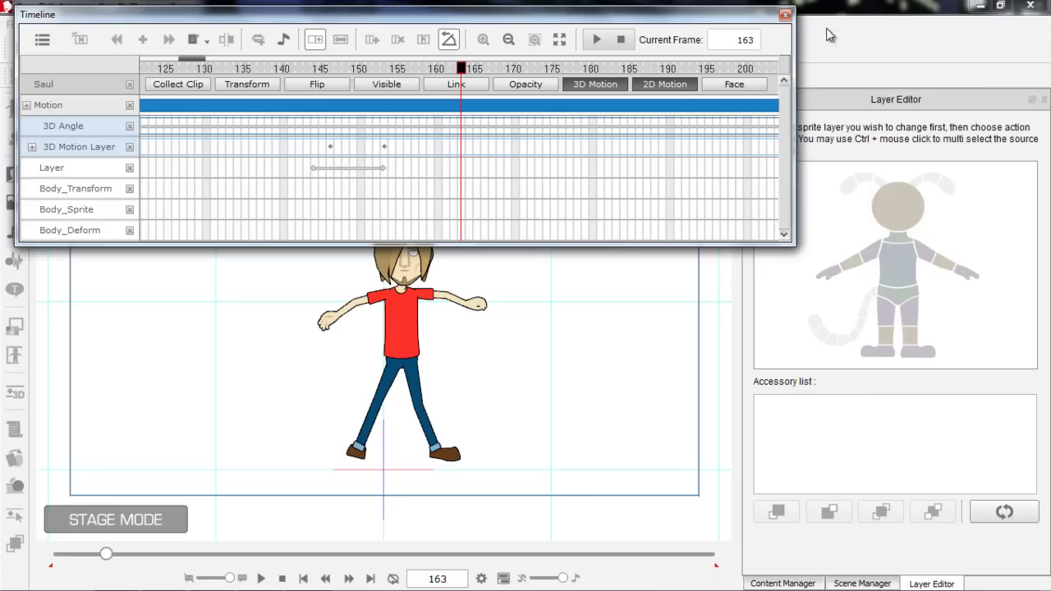
pyautogui.click(785, 15)
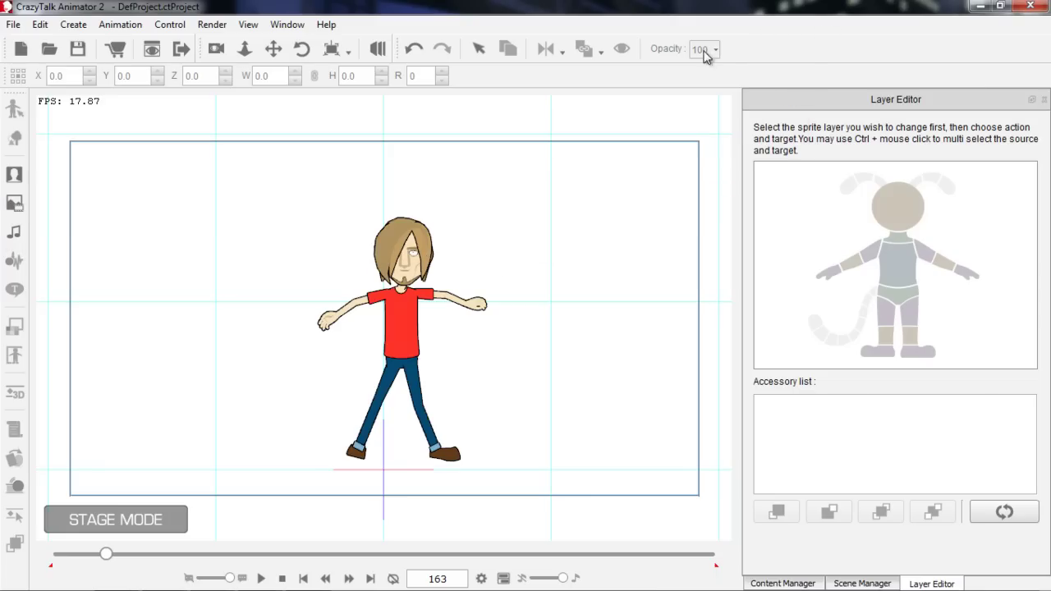
pyautogui.click(280, 578)
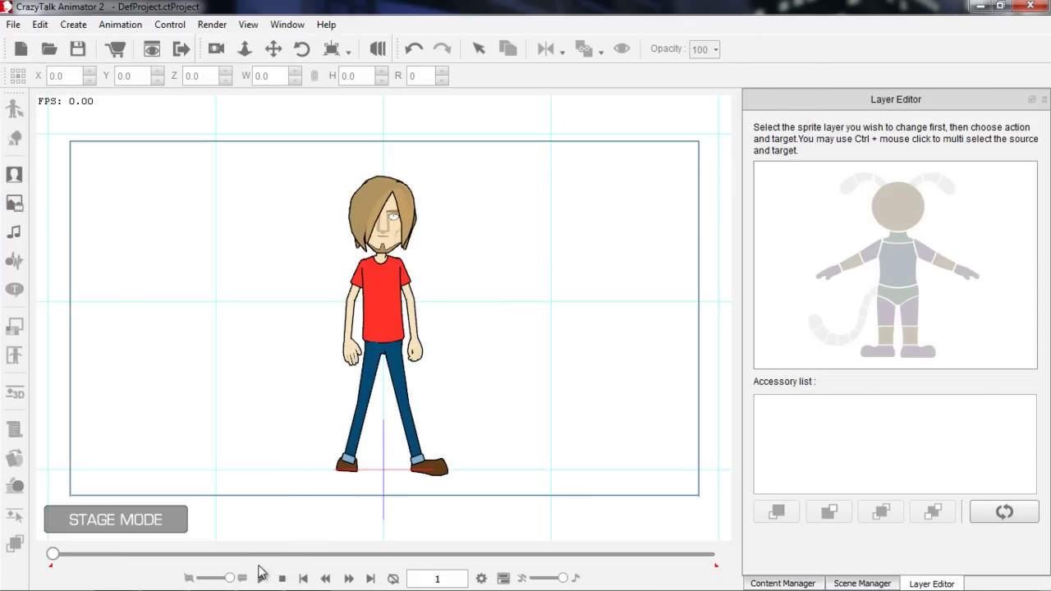
# Select the actor and raise the Perspective Strength of its Affected by 3D Motion settings to the maximum
pyautogui.click(39, 24)
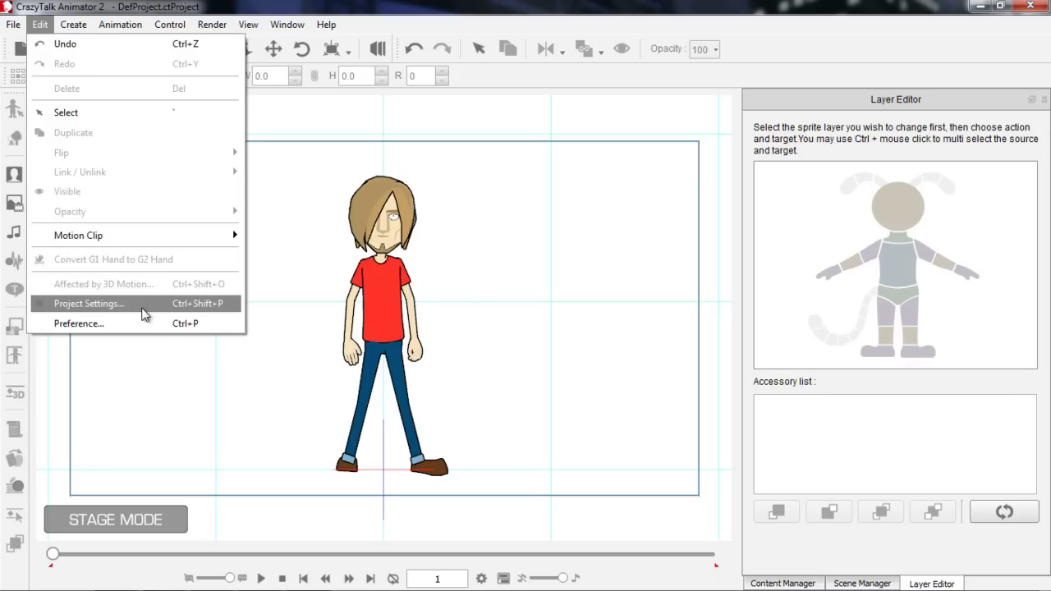
pyautogui.click(377, 293)
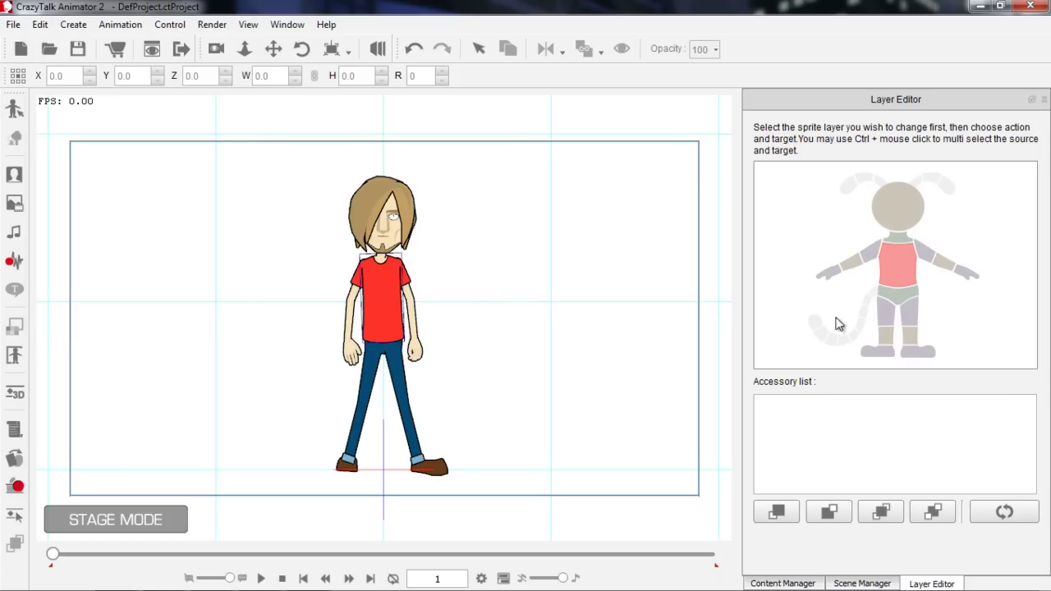
pyautogui.click(1043, 99)
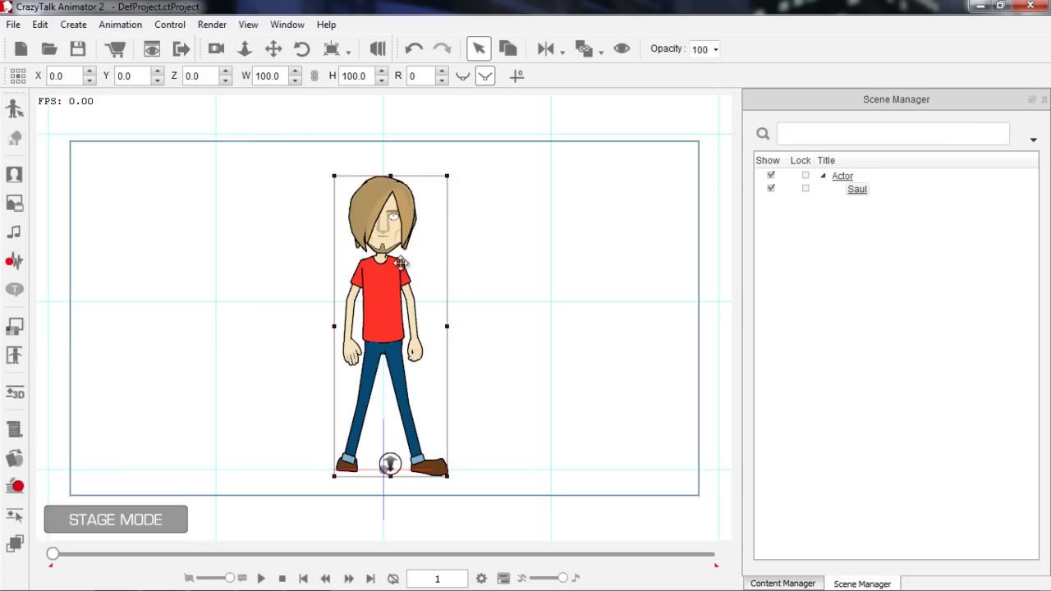
pyautogui.click(39, 24)
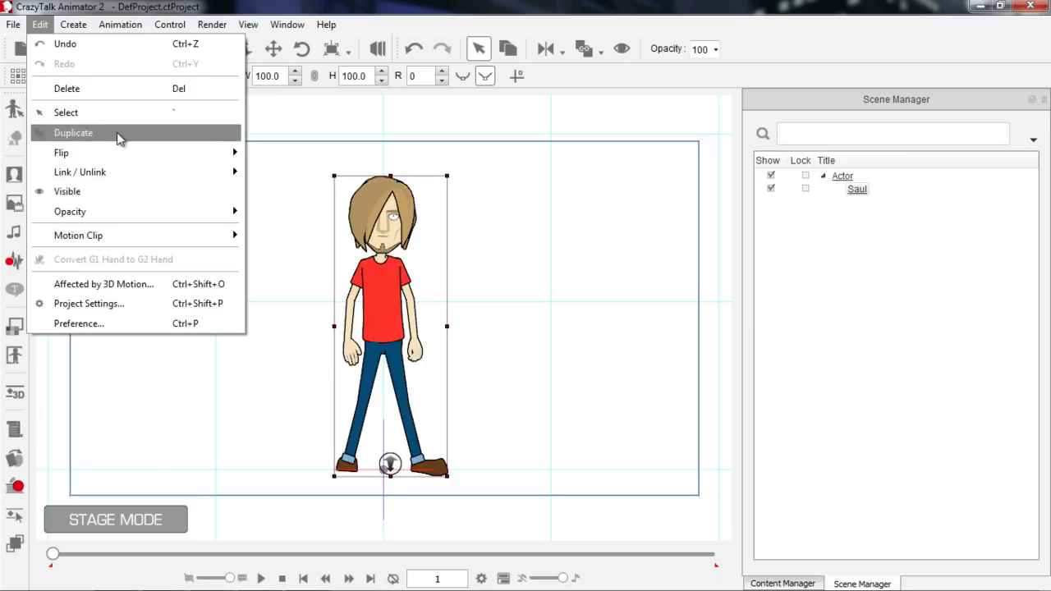
pyautogui.click(118, 286)
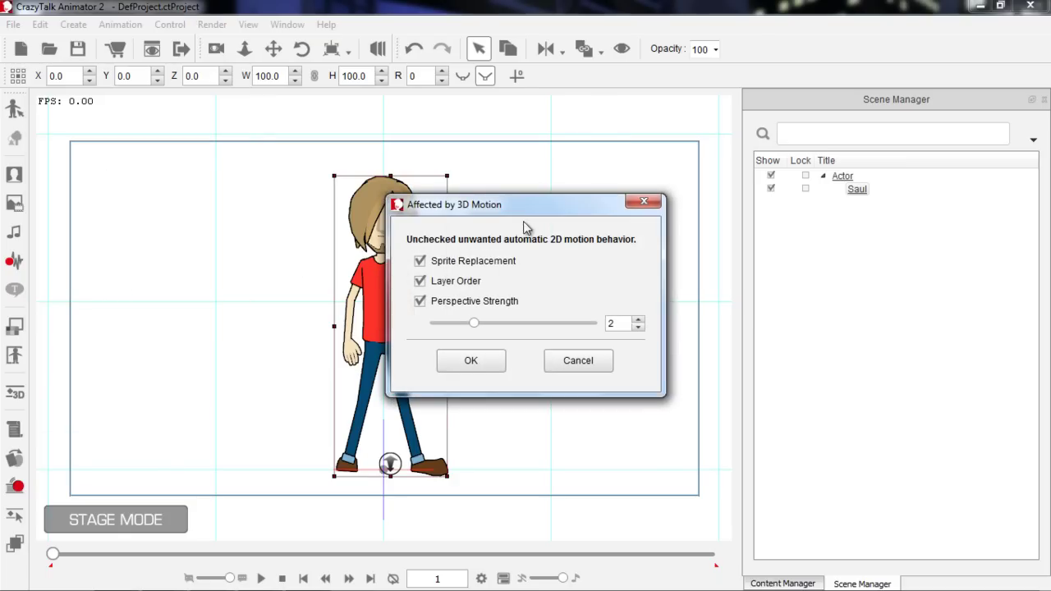
pyautogui.moveTo(526, 208); pyautogui.dragTo(599, 54)
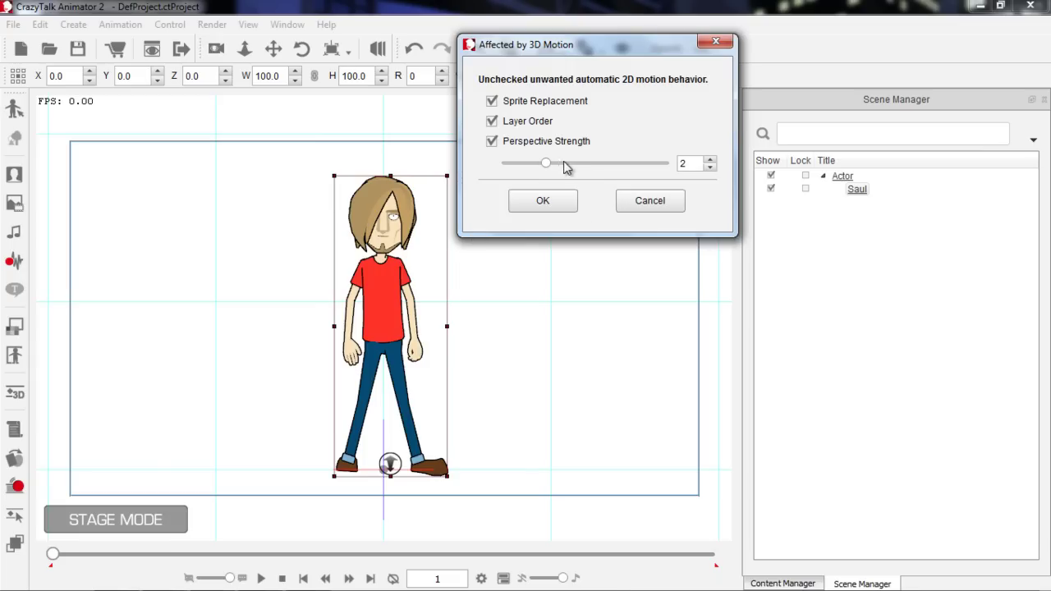
pyautogui.moveTo(548, 167); pyautogui.dragTo(680, 174)
pyautogui.click(543, 201)
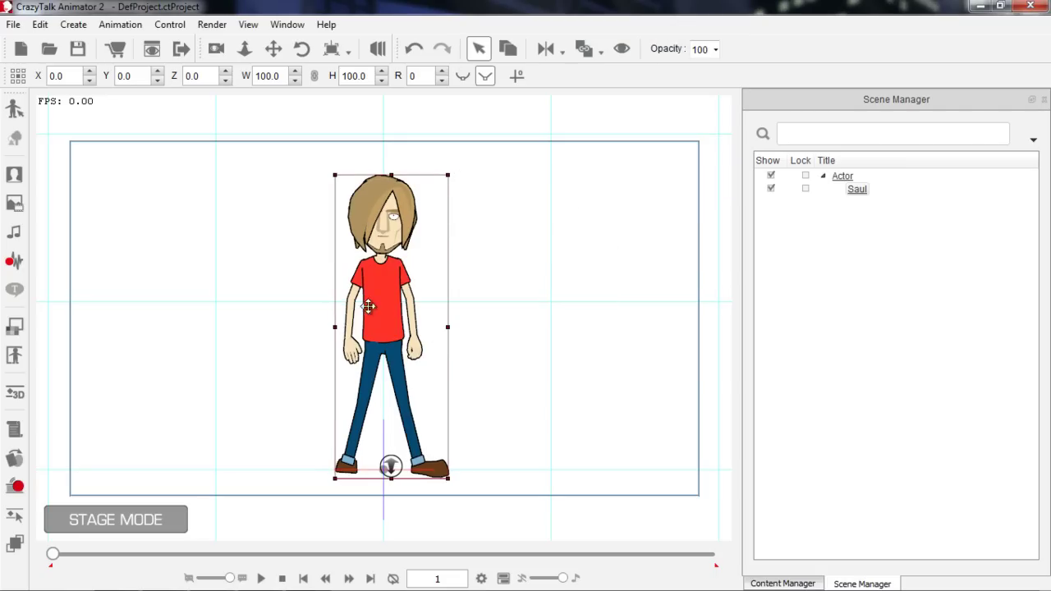
# Play the dance to examine the stronger perspective effect and return to frame 1
pyautogui.click(261, 578)
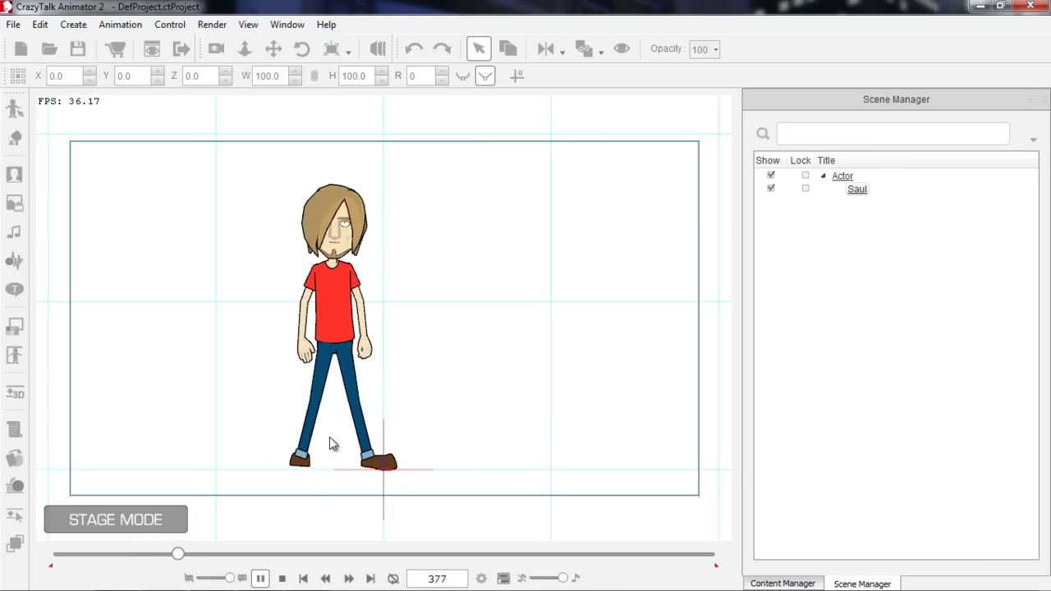
pyautogui.click(262, 578)
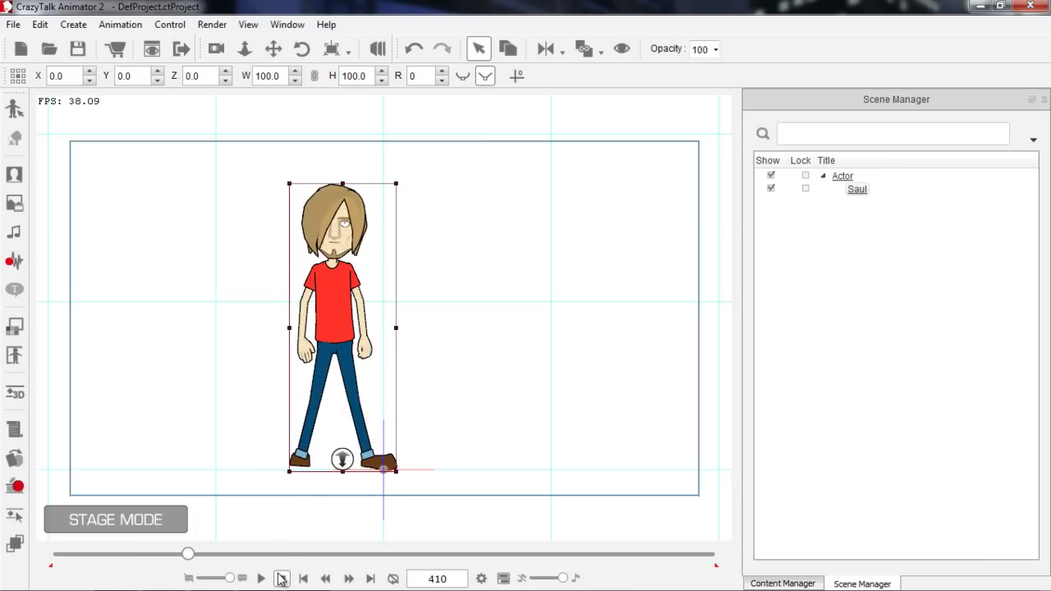
pyautogui.click(281, 578)
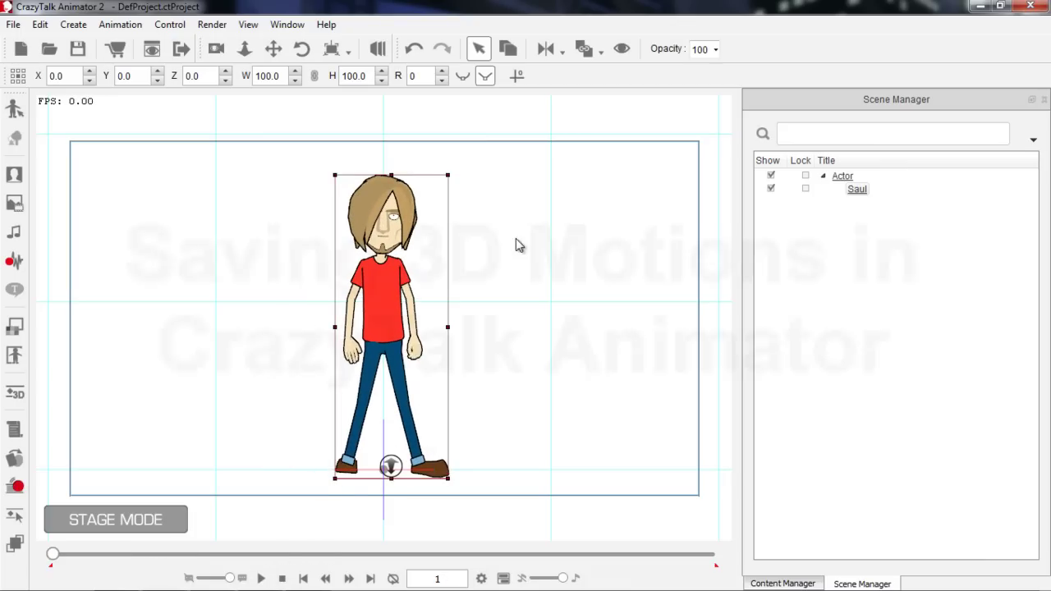
# Show the actor's Collect Clip track in the timeline and collect the whole dance from frame 1 to 335
pyautogui.press('F3')
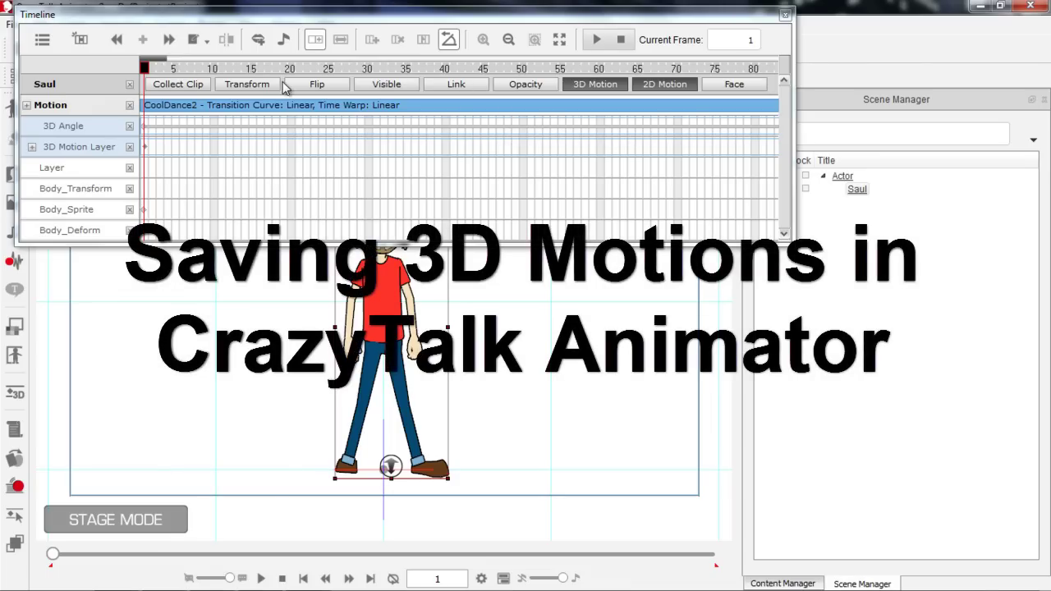
pyautogui.click(197, 86)
pyautogui.moveTo(169, 59); pyautogui.dragTo(252, 58)
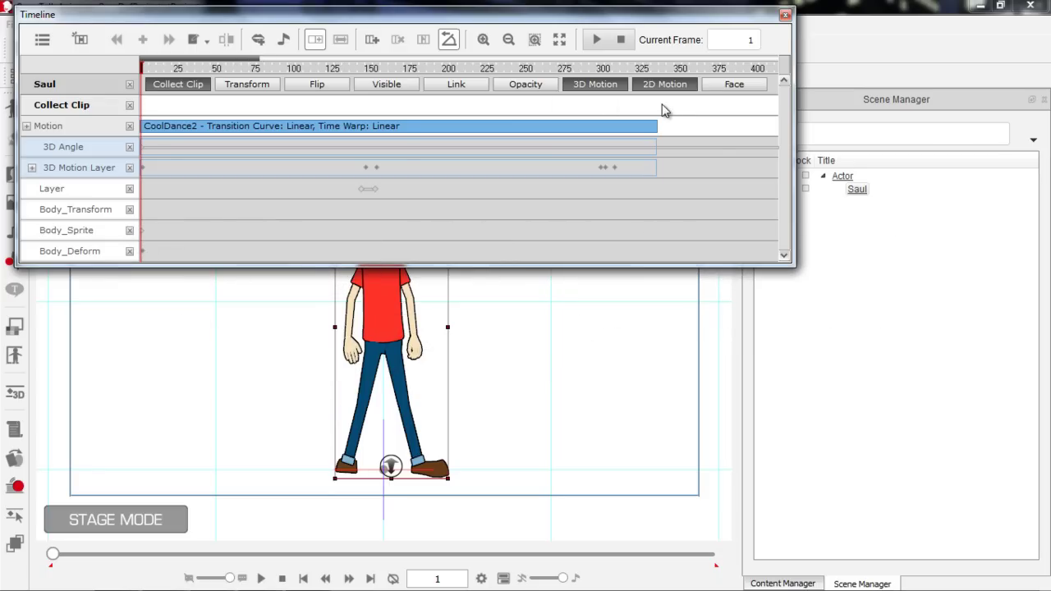
pyautogui.click(657, 107)
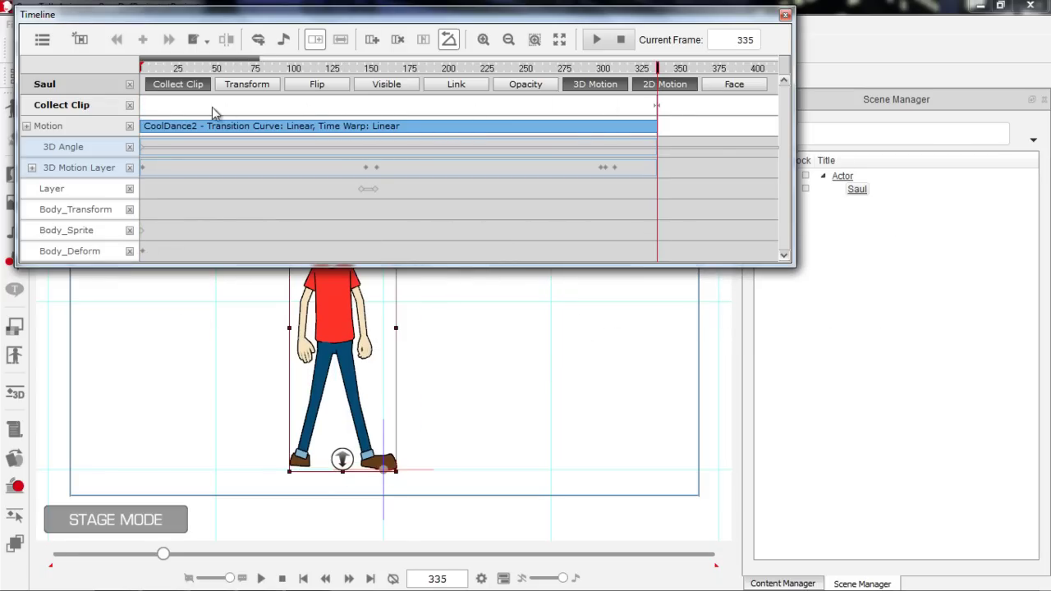
pyautogui.moveTo(224, 106); pyautogui.dragTo(129, 112)
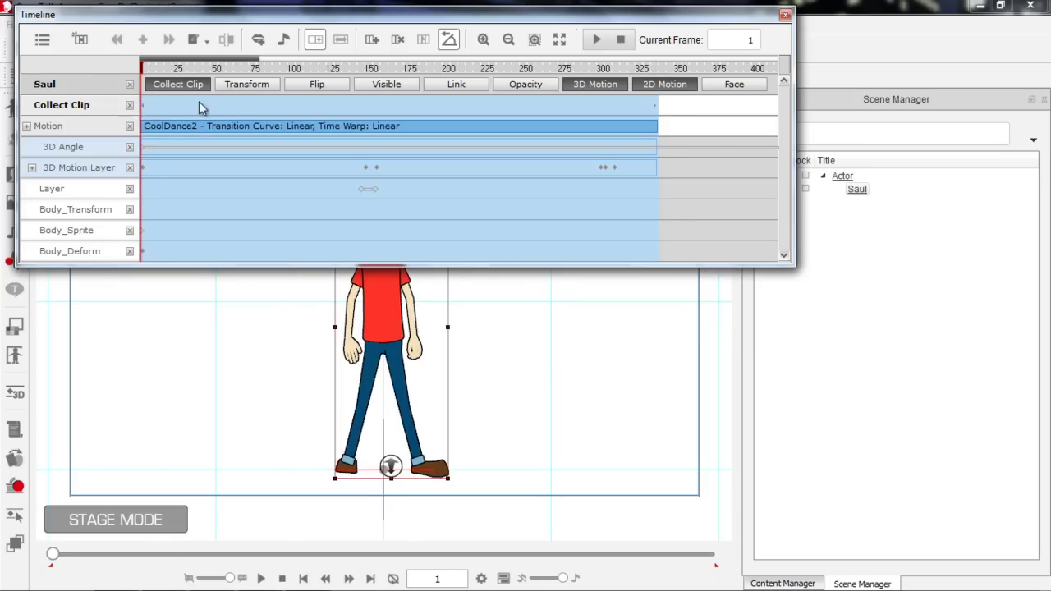
# Export the collected clip as a 3D motion file named CoolDanceCTA and close the timeline
pyautogui.rightClick(234, 105)
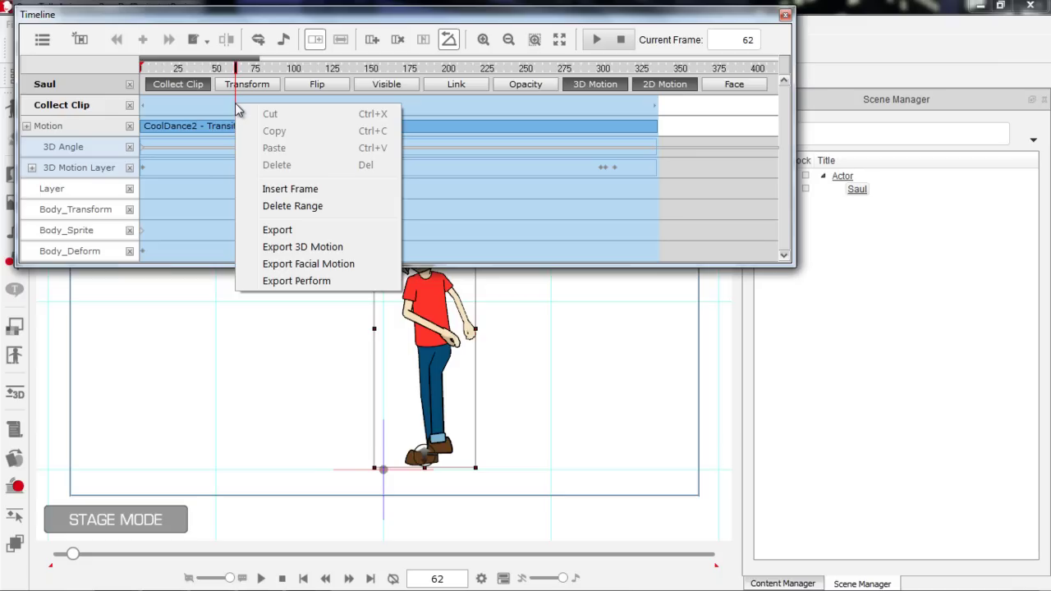
pyautogui.click(319, 249)
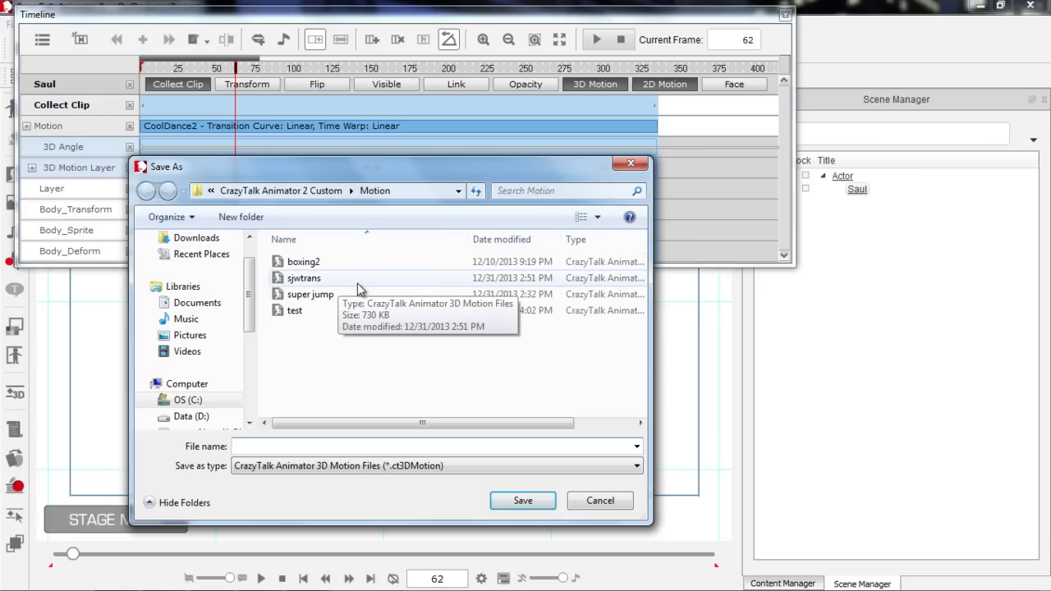
pyautogui.write('CoolDanceCTA')
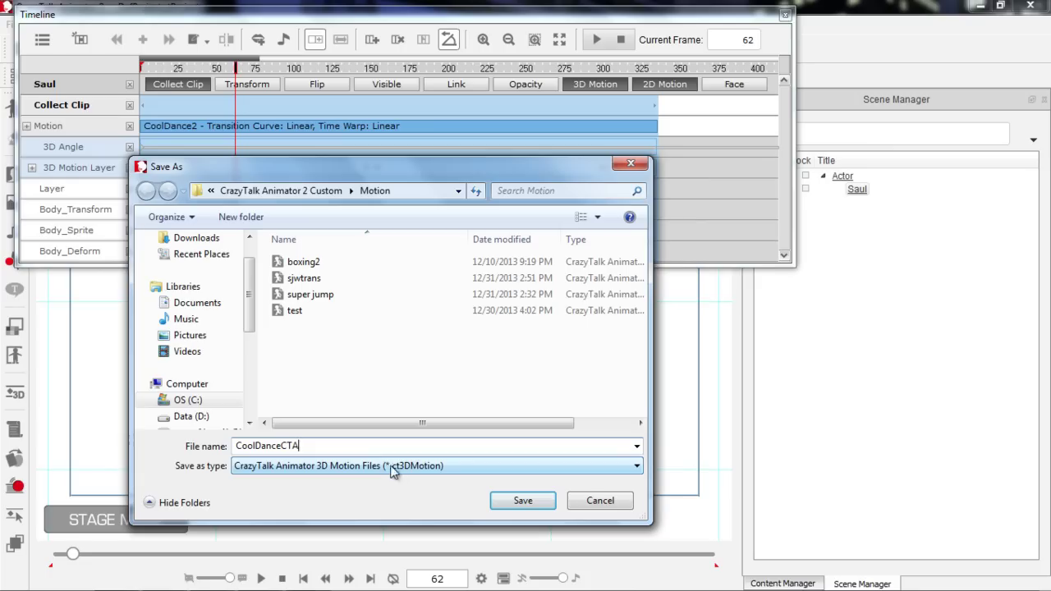
pyautogui.click(526, 500)
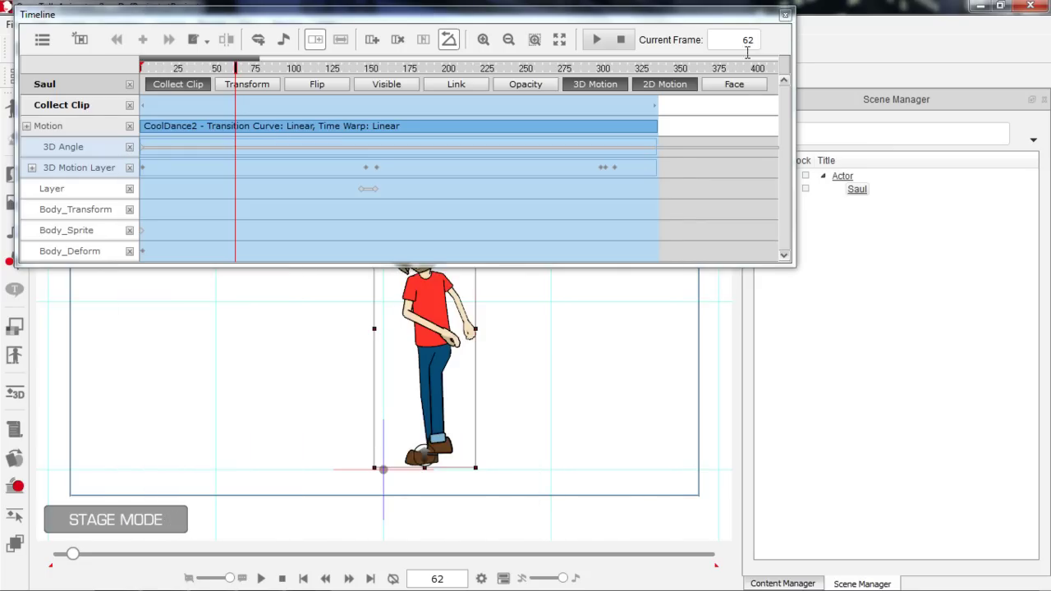
pyautogui.click(785, 15)
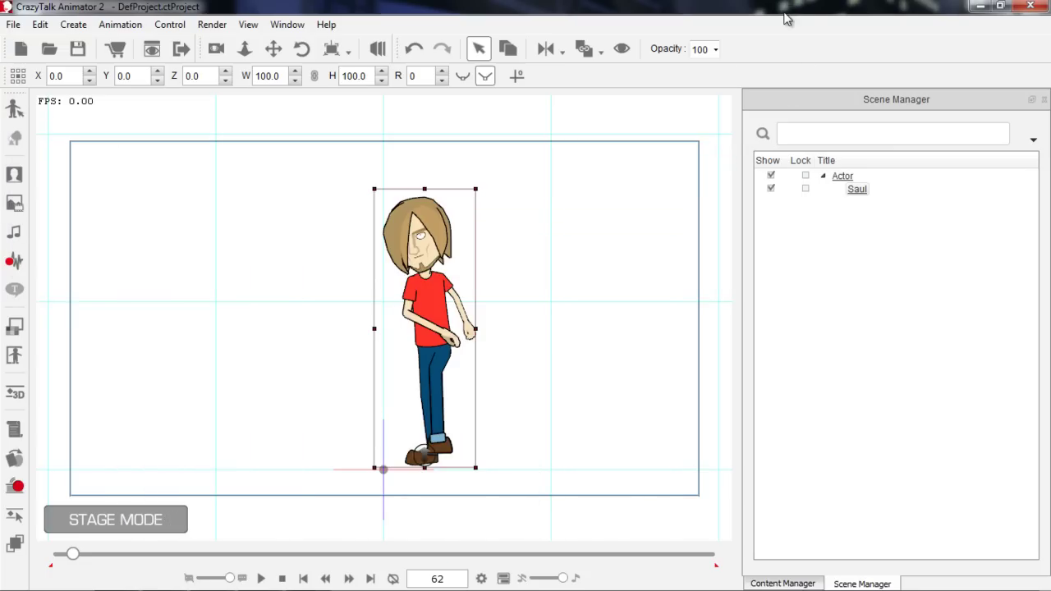
# Return to frame 1, add the Emma character beside the first actor and place it at about X 152.2, Y -0.2
pyautogui.click(282, 578)
pyautogui.moveTo(486, 338); pyautogui.dragTo(349, 336)
pyautogui.click(786, 582)
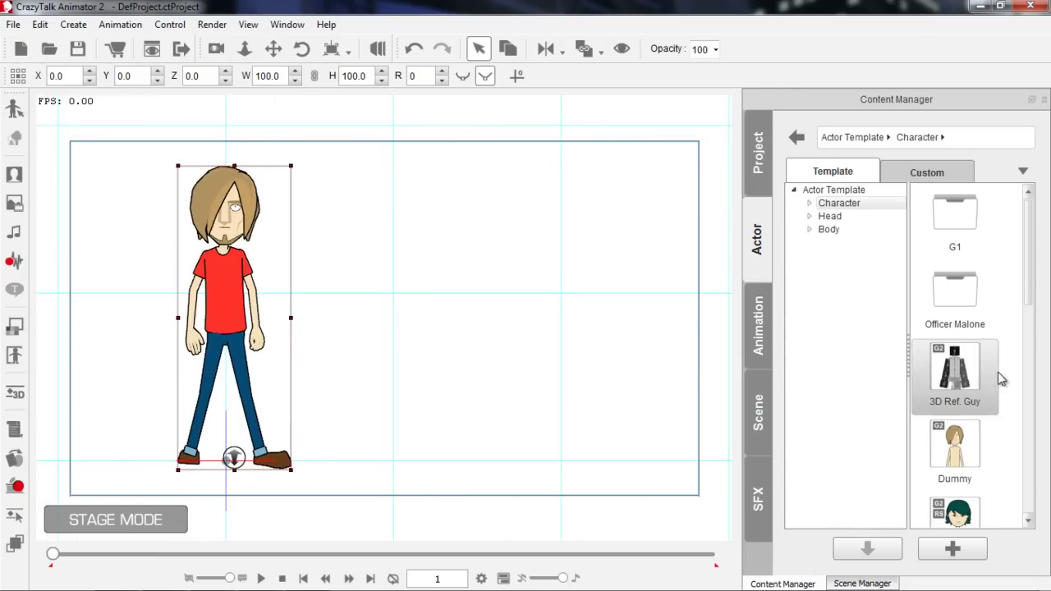
pyautogui.moveTo(1031, 275); pyautogui.dragTo(474, 337)
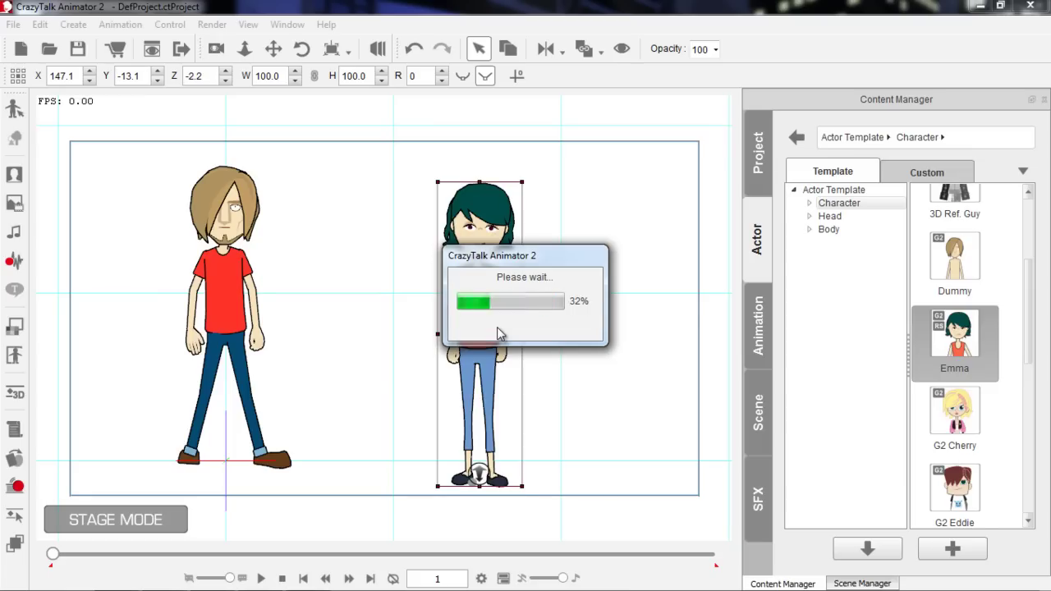
pyautogui.moveTo(490, 326); pyautogui.dragTo(499, 305)
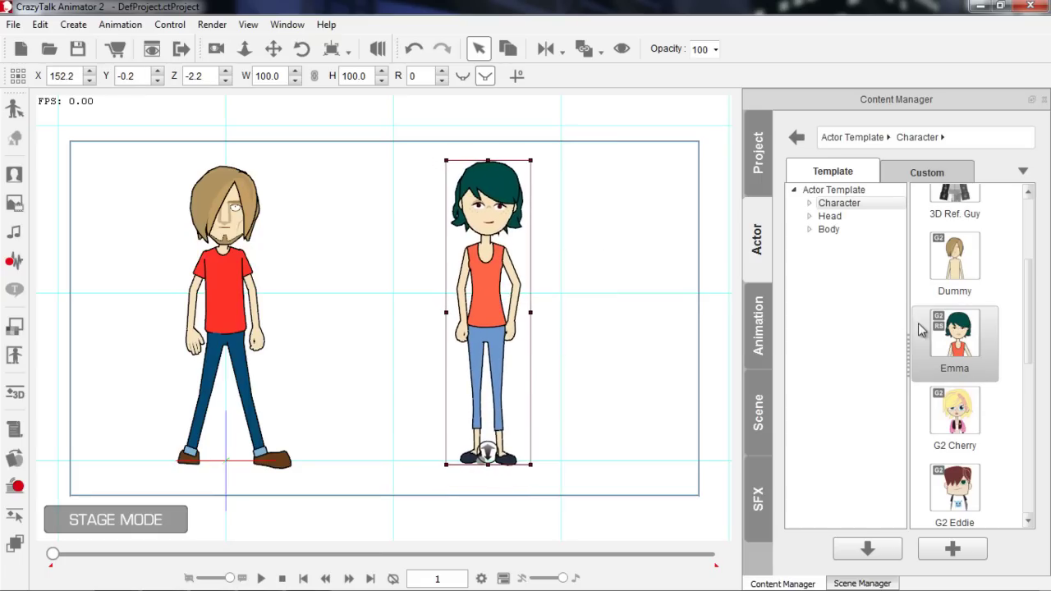
# Apply the custom CoolDanceCTA 3D motion to Emma and play both characters' dance through frame 335
pyautogui.click(757, 337)
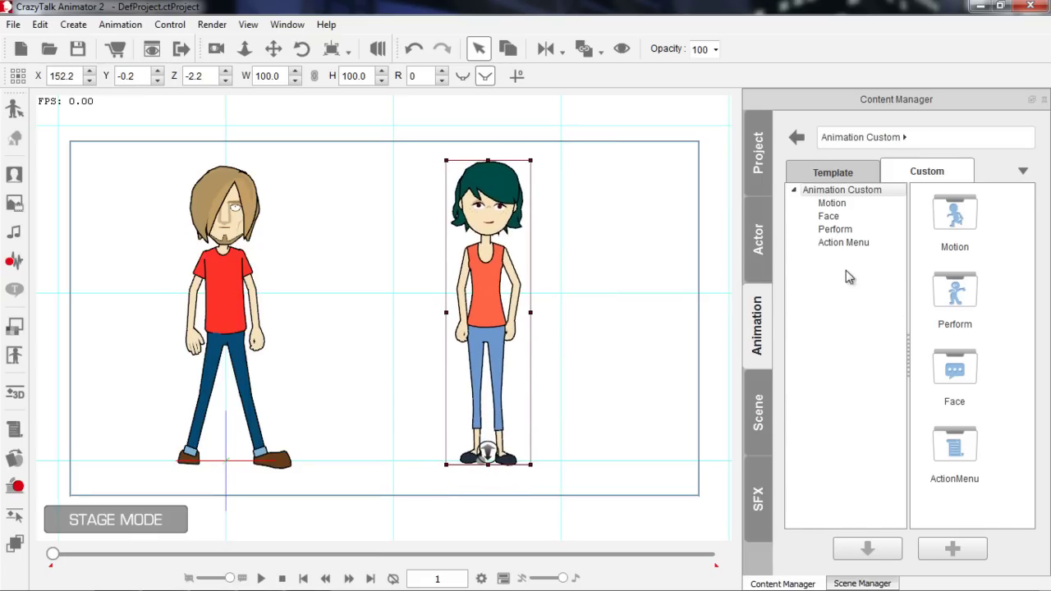
pyautogui.click(839, 177)
pyautogui.click(915, 172)
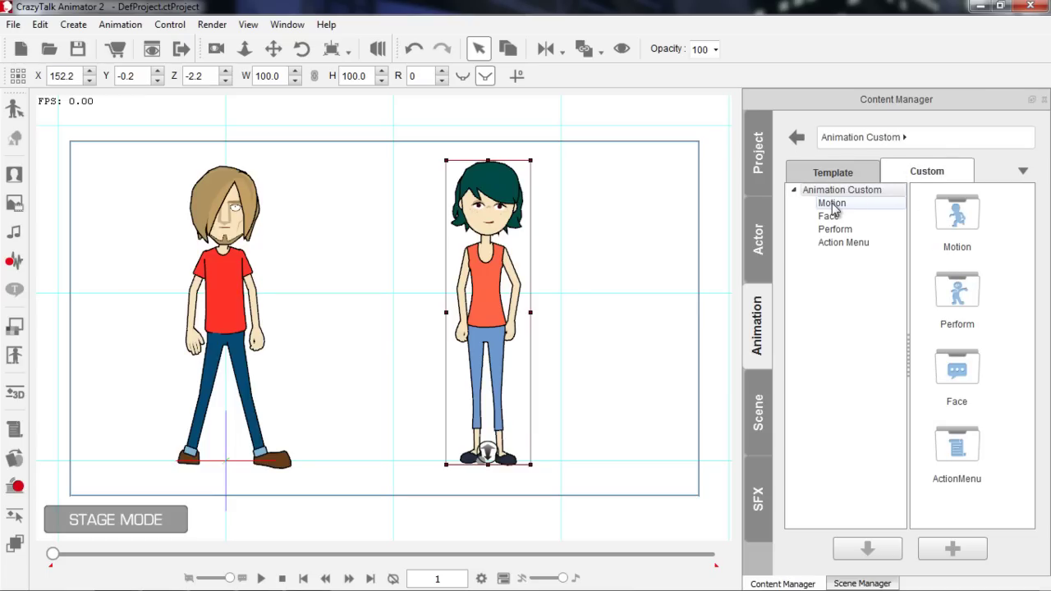
pyautogui.click(830, 205)
pyautogui.click(951, 222)
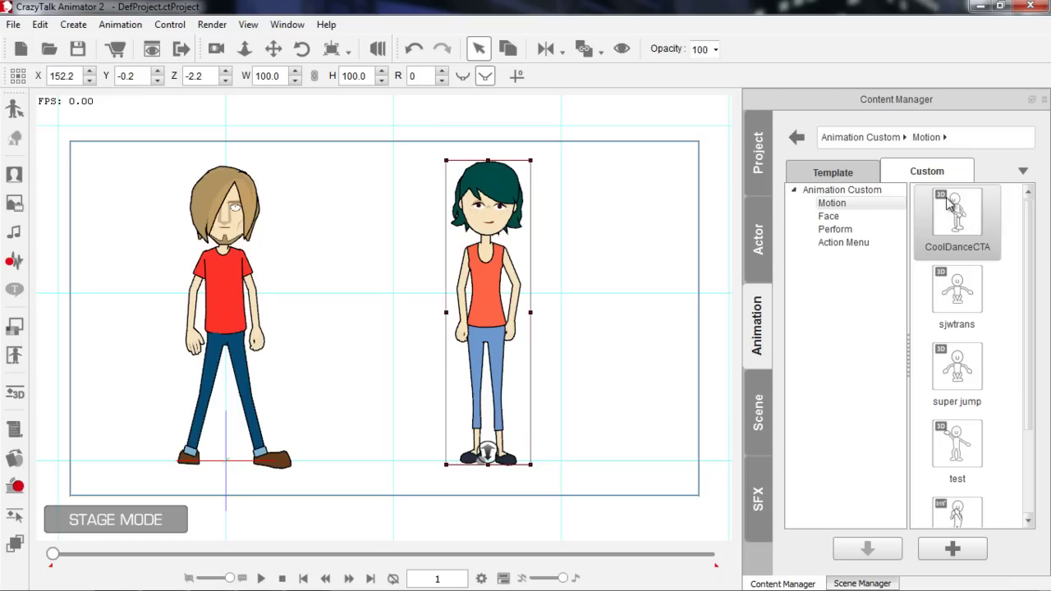
pyautogui.moveTo(960, 215); pyautogui.dragTo(485, 278)
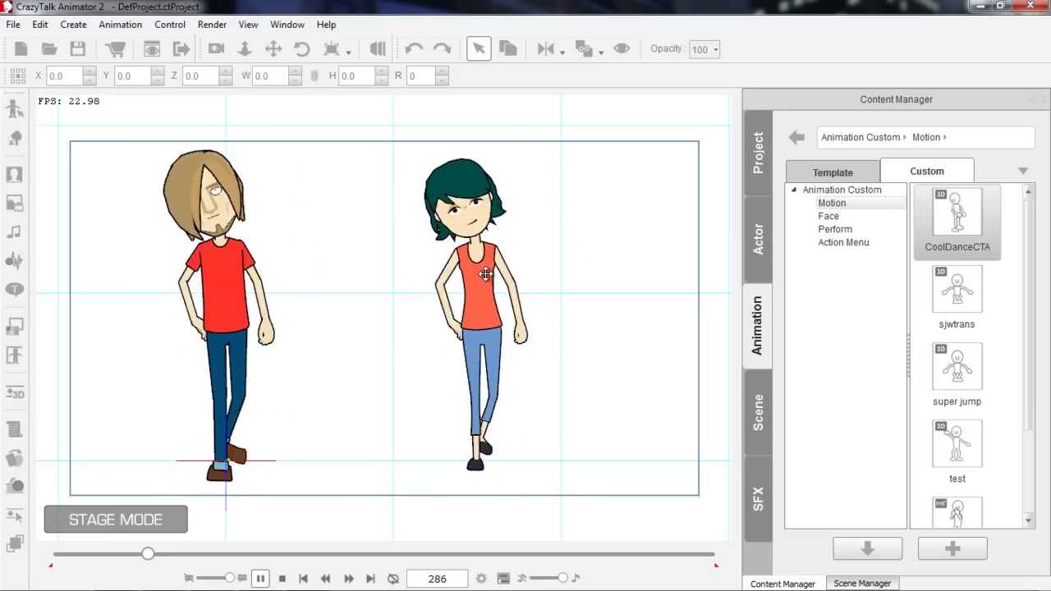
pyautogui.press('space')
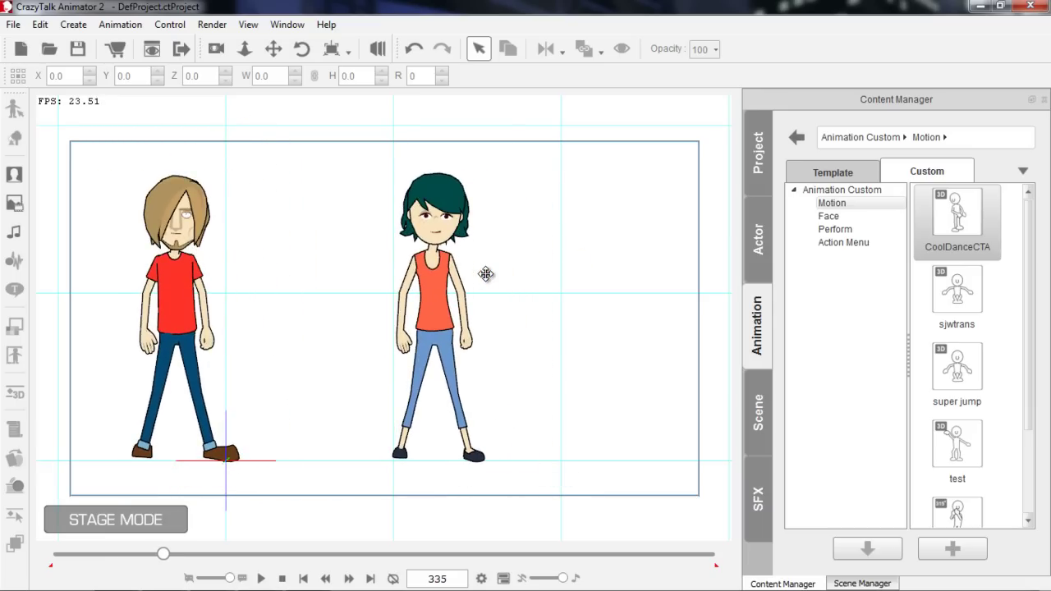